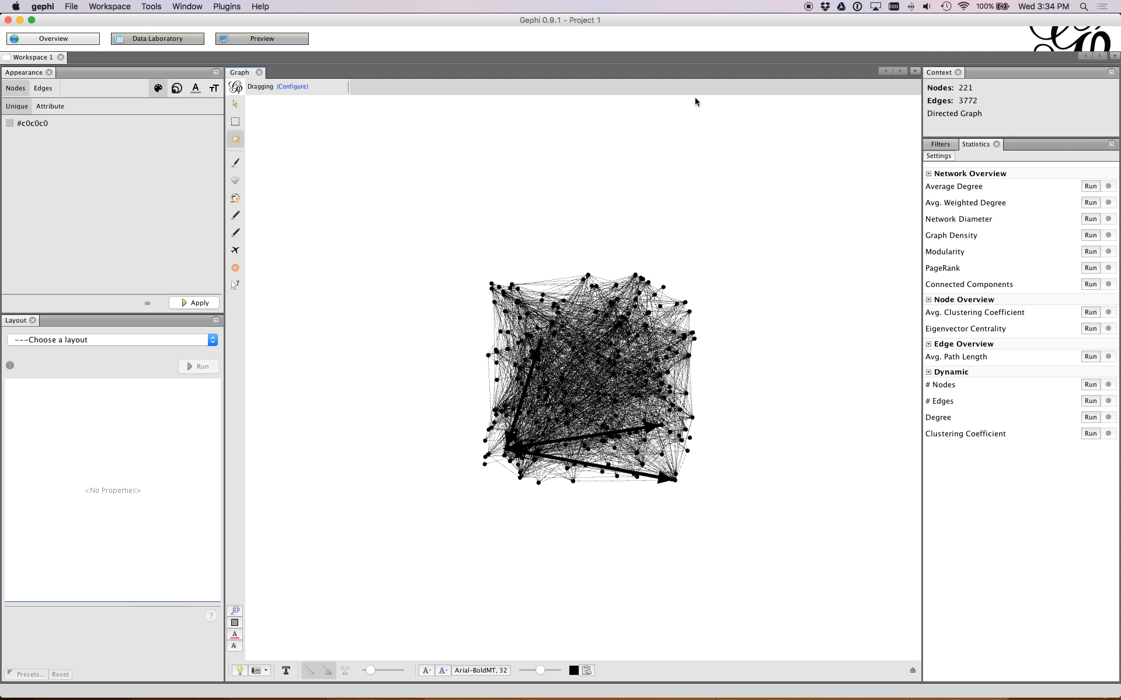
Move two nodes from the upper edge of the network into the empty space above the cluster
drag(513, 287, 536, 223)
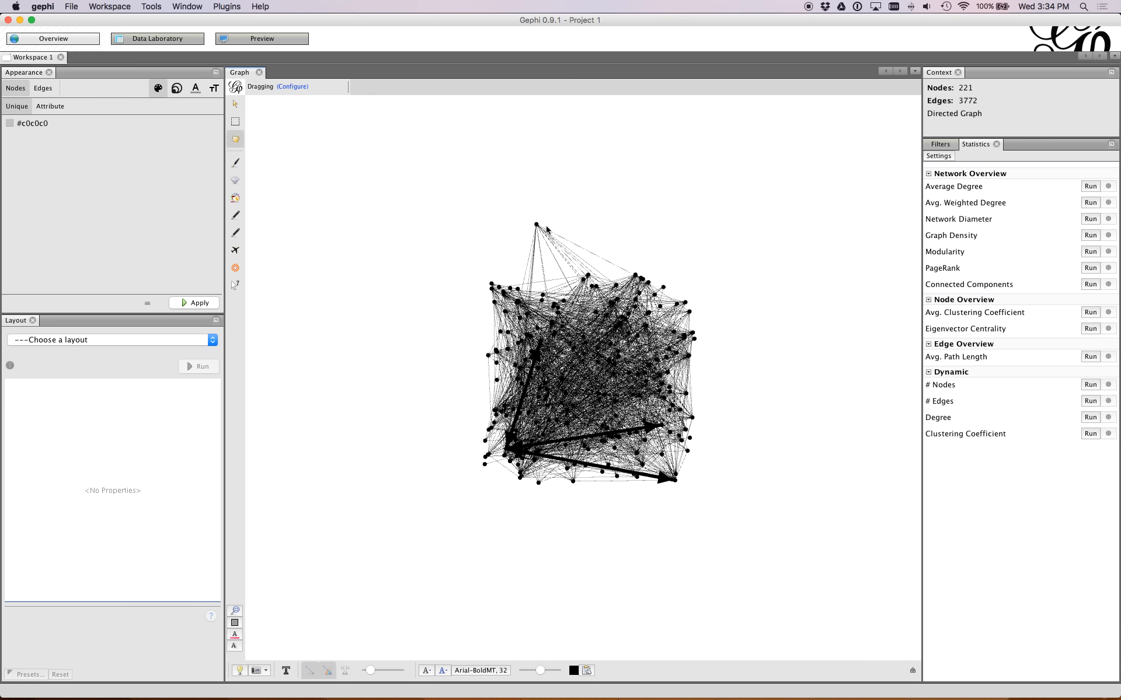
drag(588, 276, 700, 197)
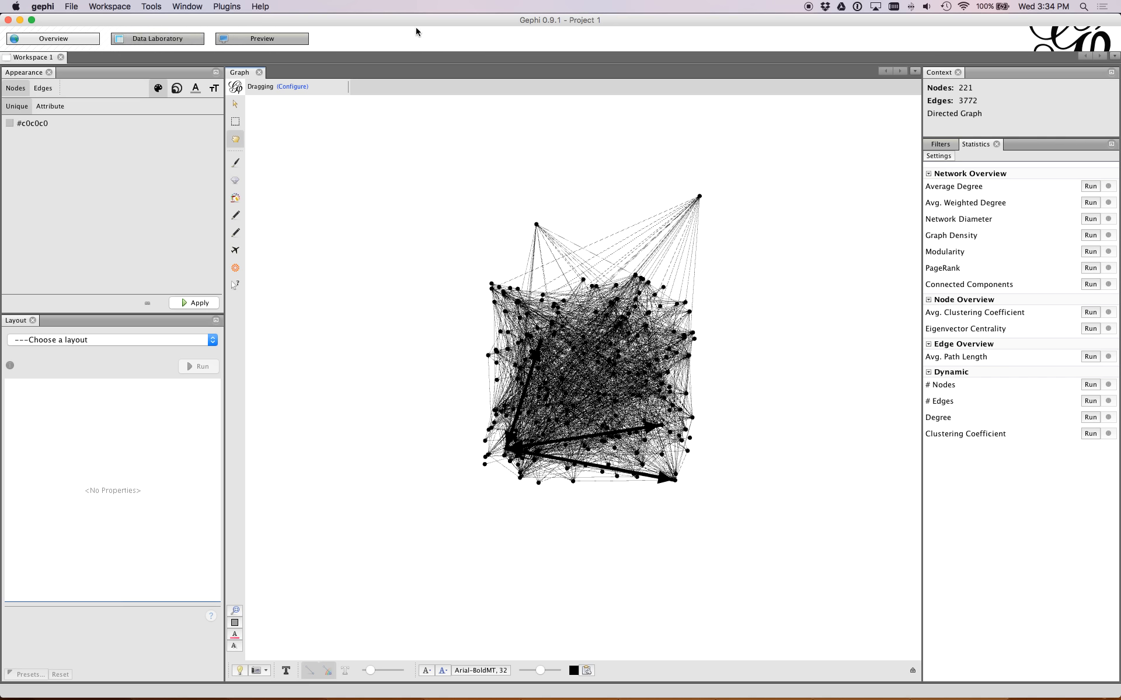
Examine the nodes table in the Data Laboratory, reviewing its Id and Label columns
click(171, 42)
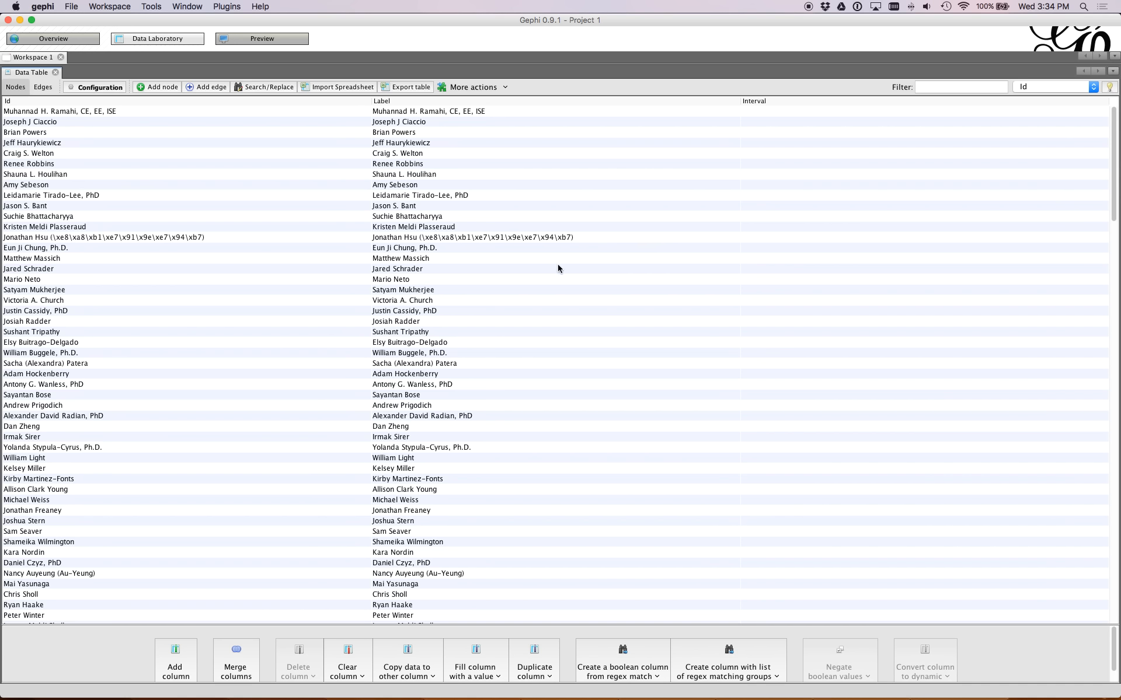
click(16, 89)
scroll(452, 484, down, 10)
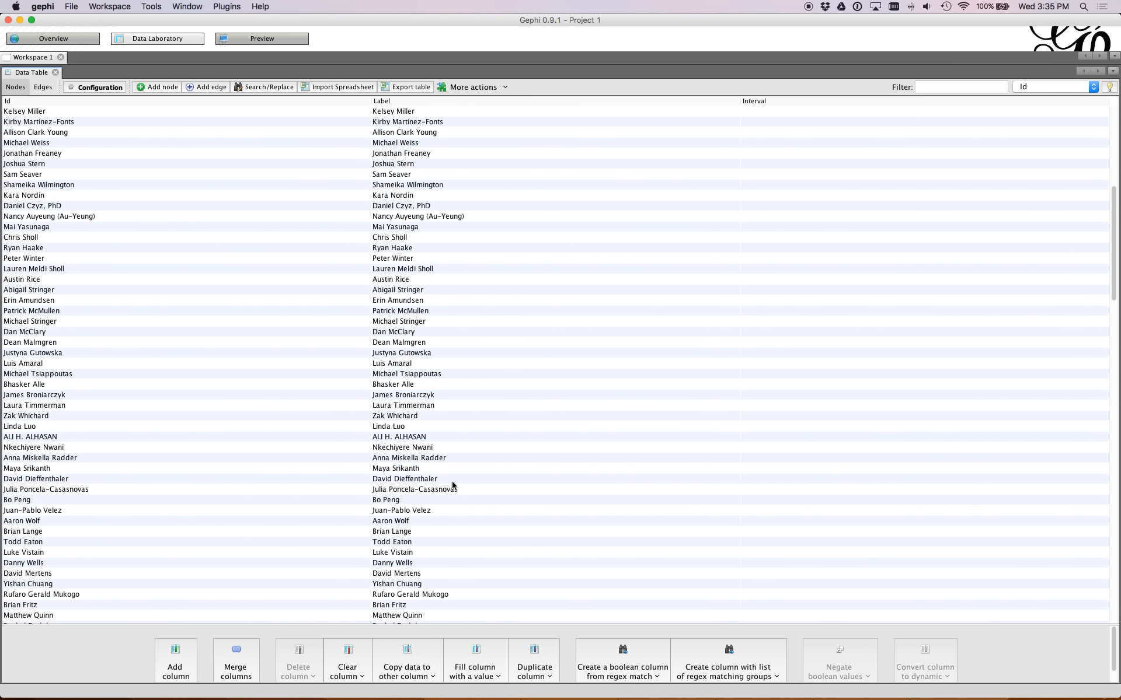
scroll(456, 471, up, 10)
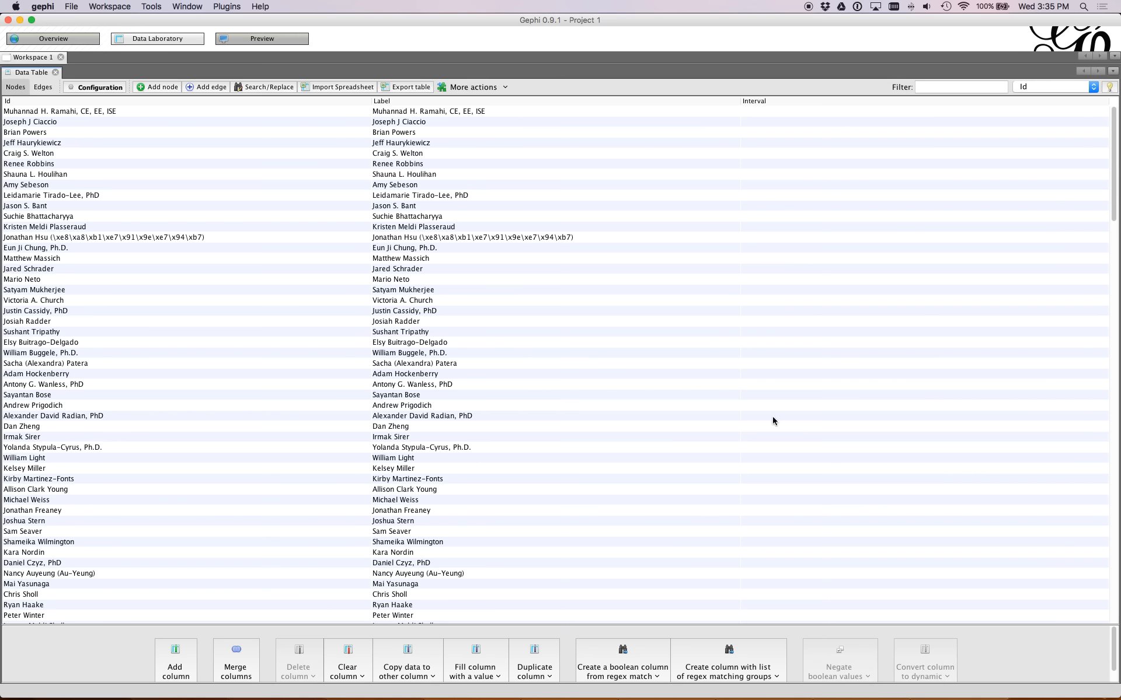
Examine the edges table and sort it by Source in ascending order
click(45, 88)
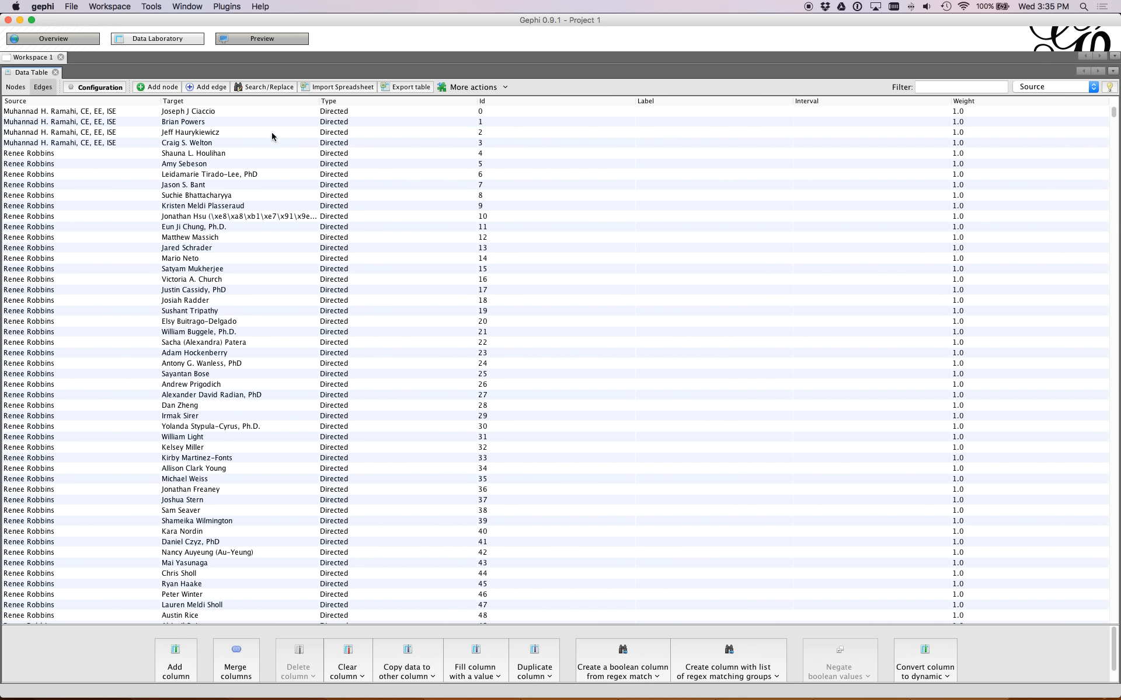
scroll(306, 244, down, 20)
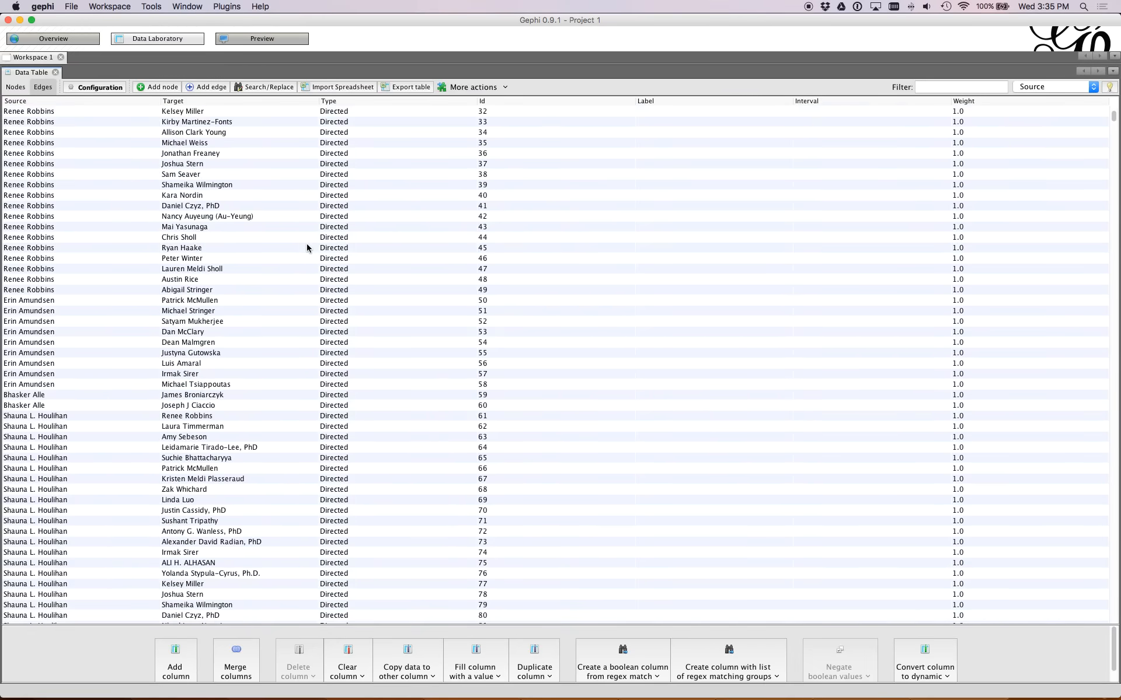
scroll(306, 233, up, 20)
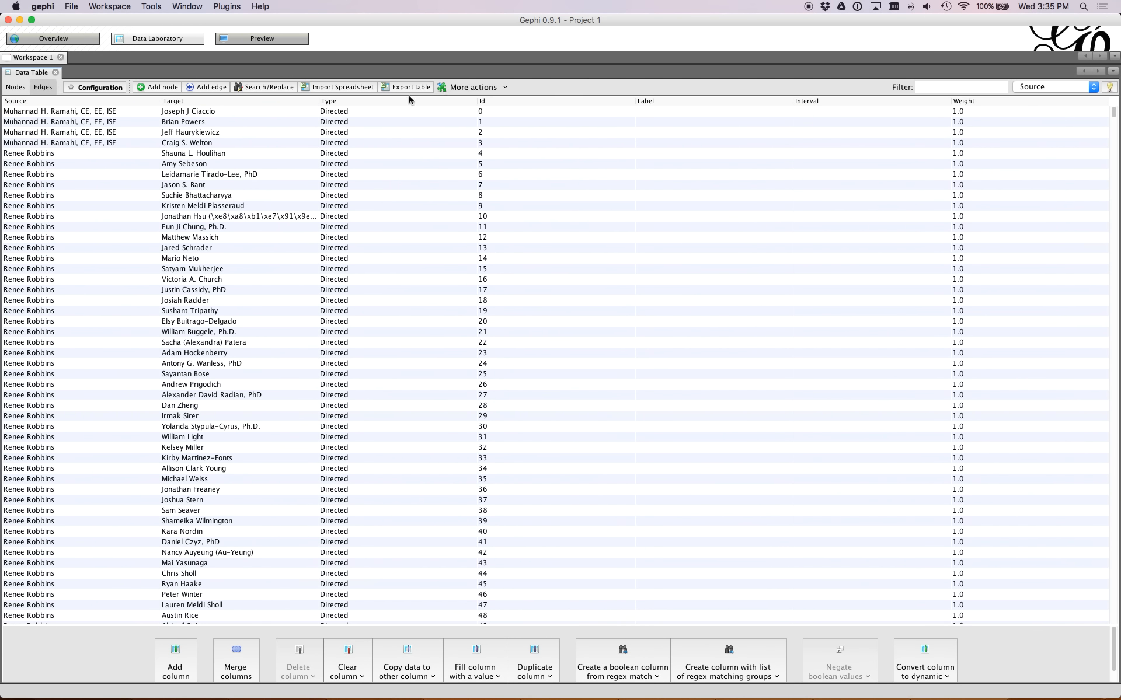
click(55, 101)
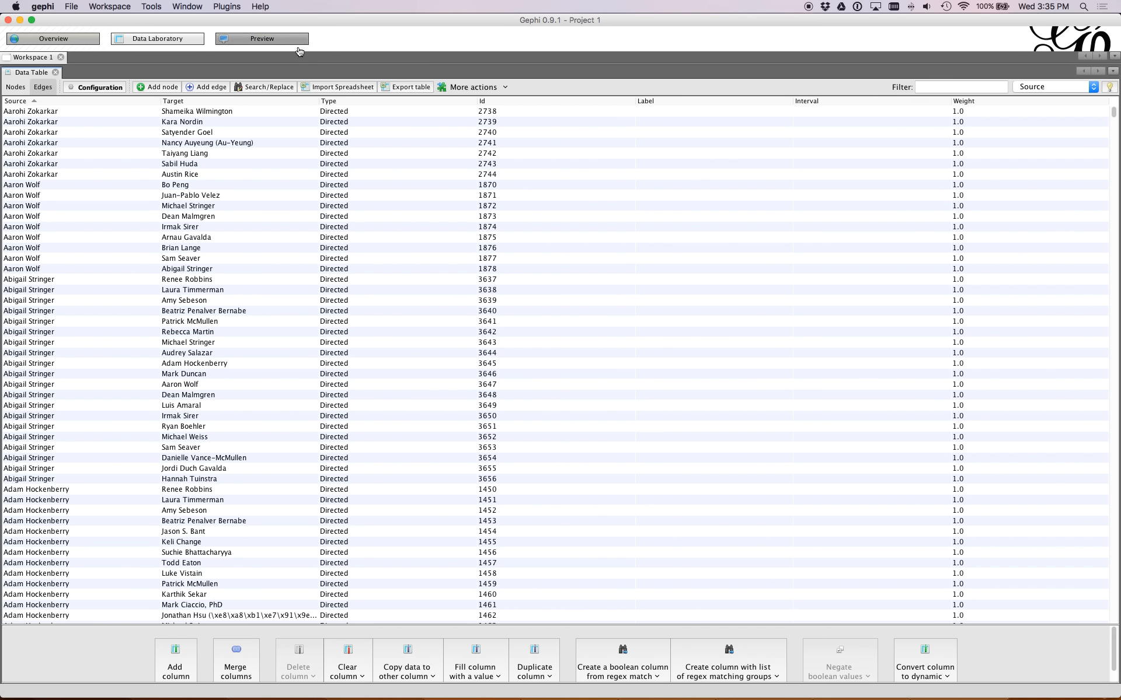
Render the network in the Preview workspace with the Default preset
click(284, 39)
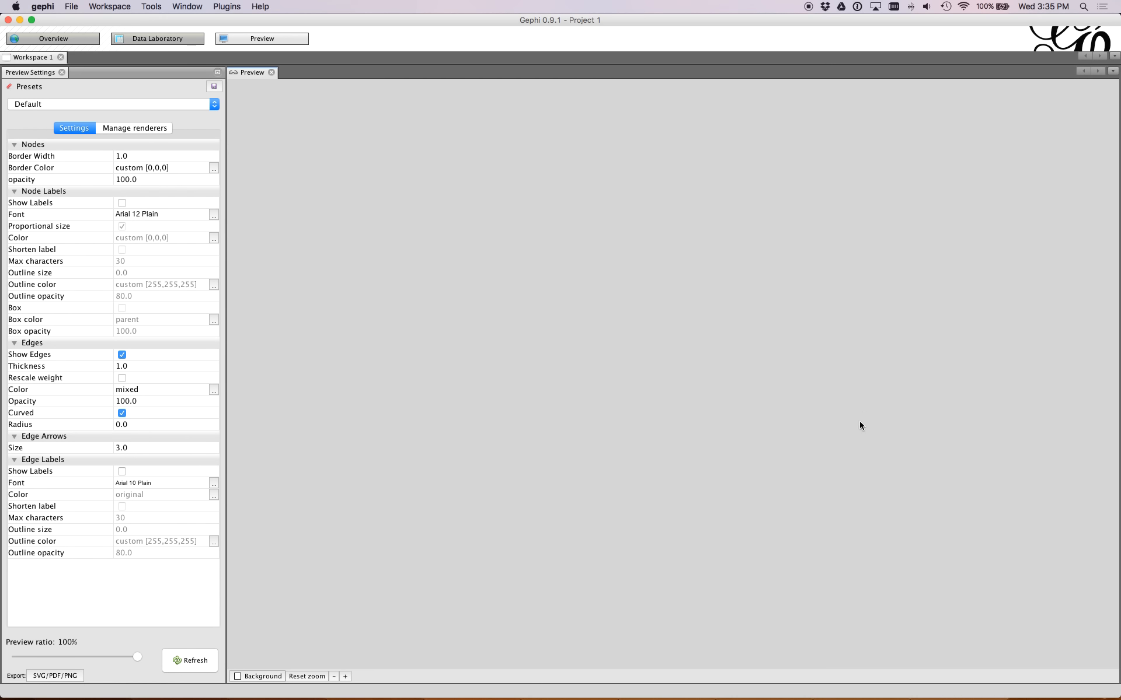
click(176, 659)
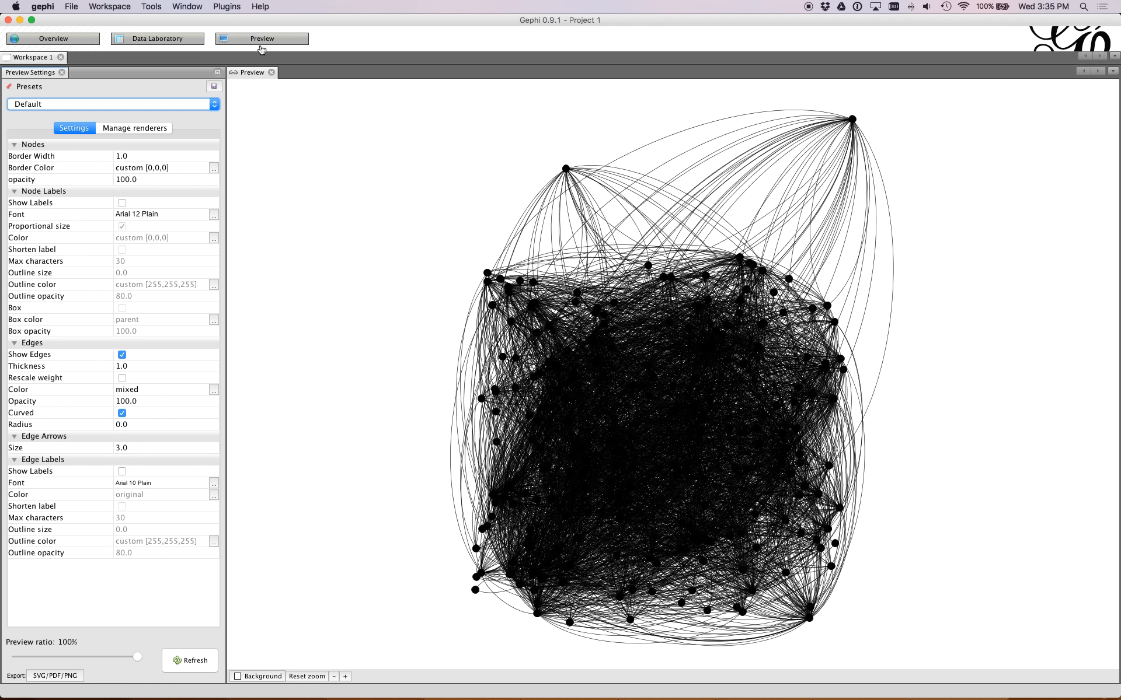
Review the nodes table in the Data Laboratory again and return to the Overview
click(158, 38)
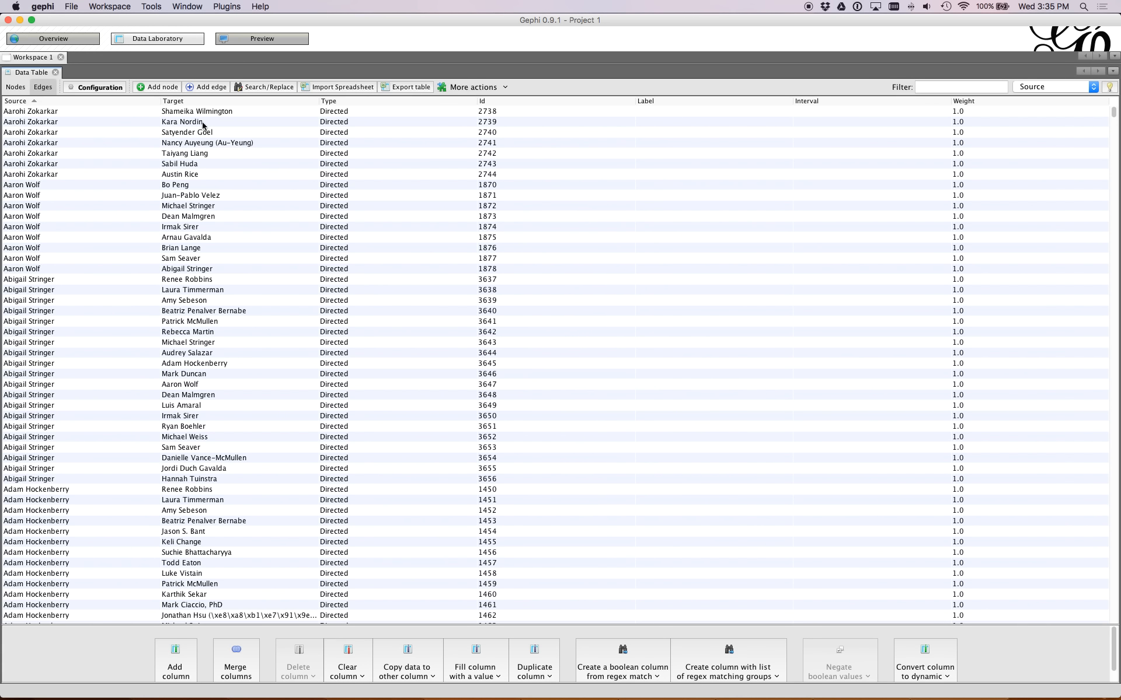
click(15, 87)
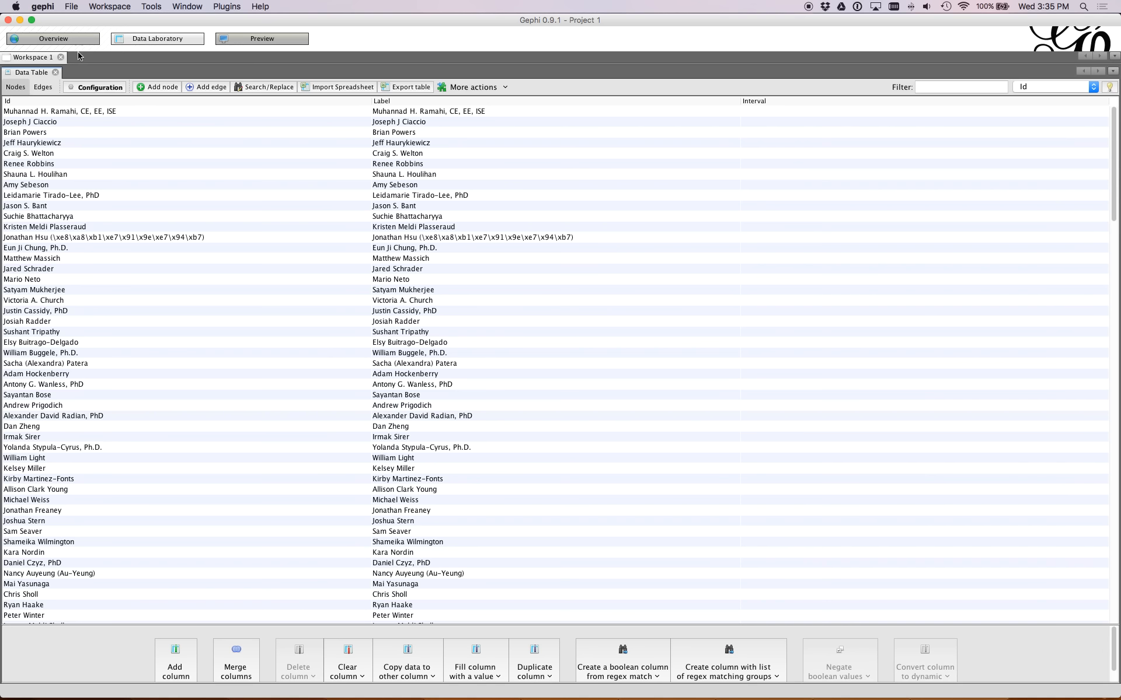
click(64, 39)
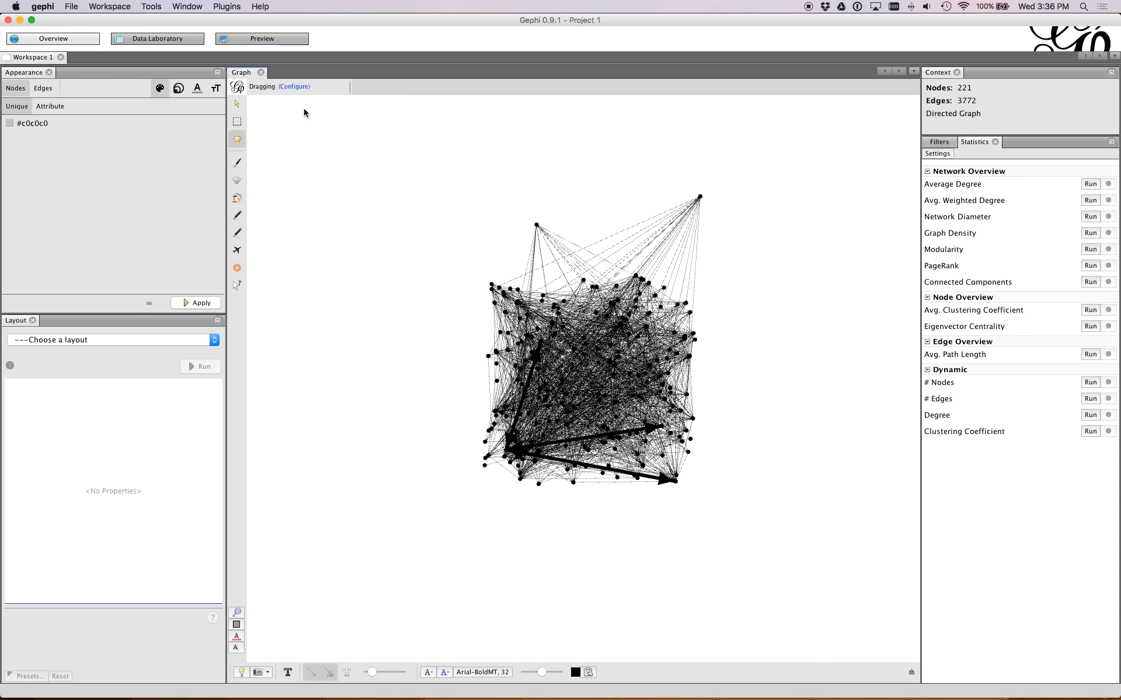
Close the Graph window in the Overview and reopen it
click(260, 73)
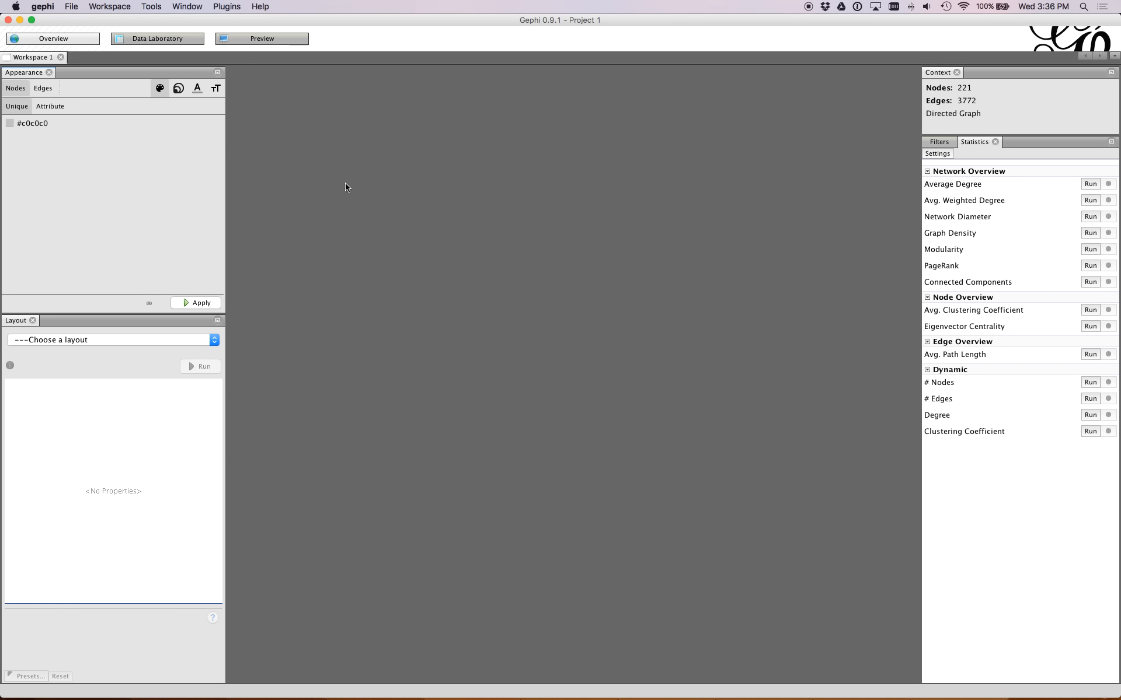
click(186, 46)
click(193, 10)
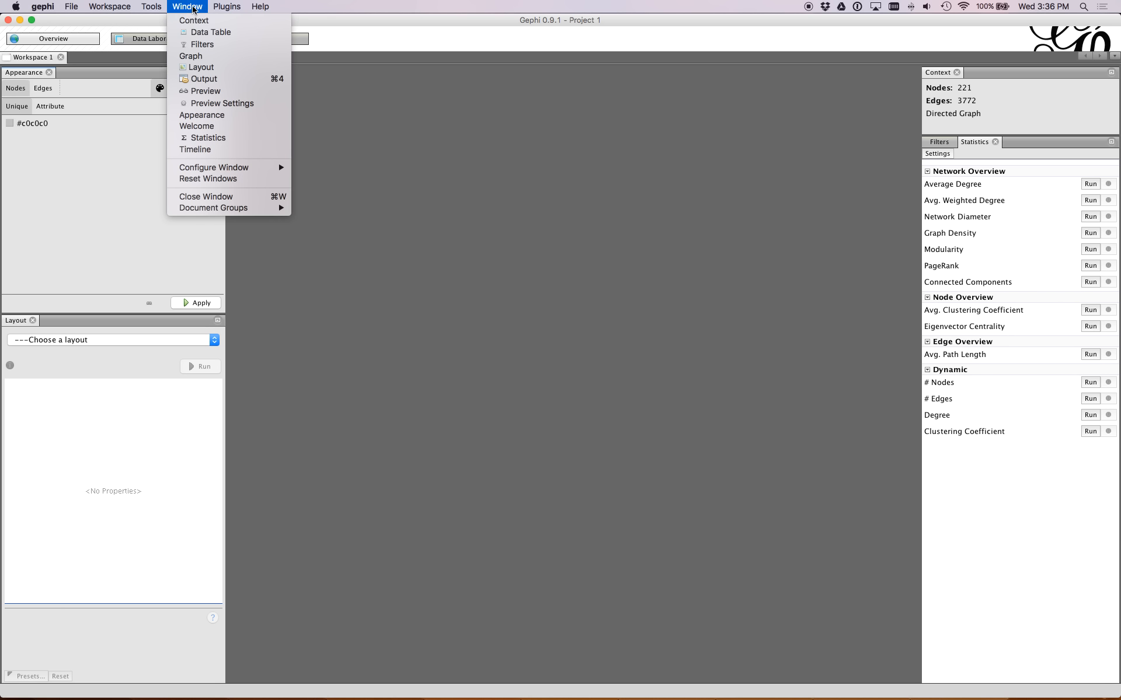
click(191, 56)
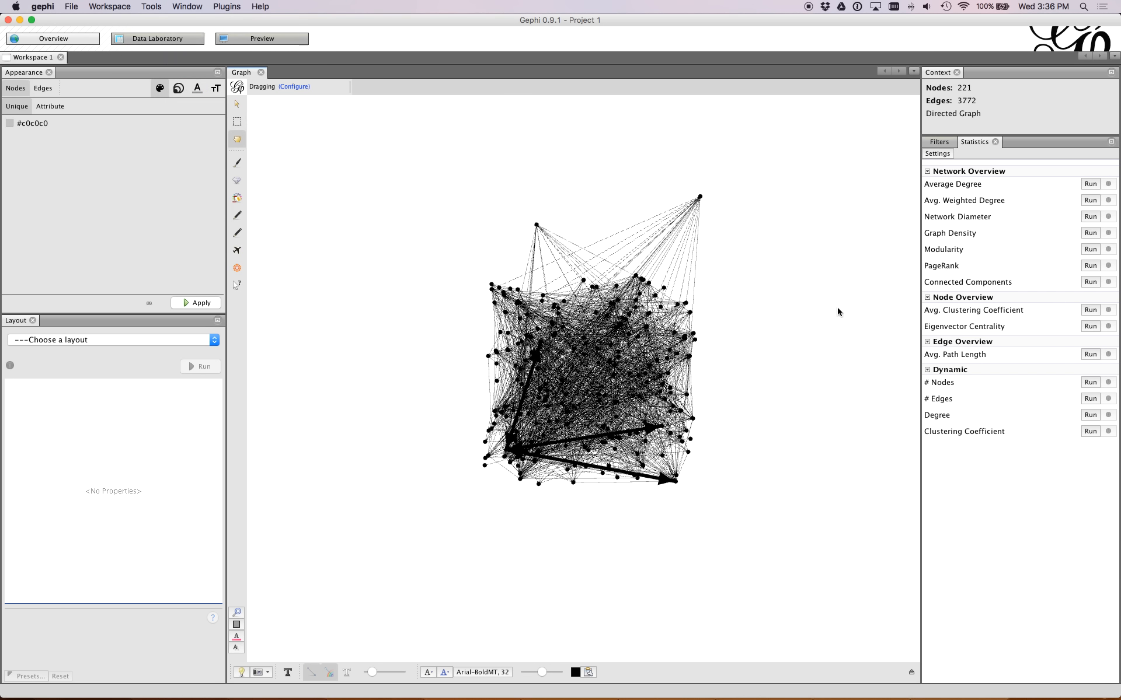
Close and reopen the Data Table in the Data Laboratory, and return to the Overview
click(161, 39)
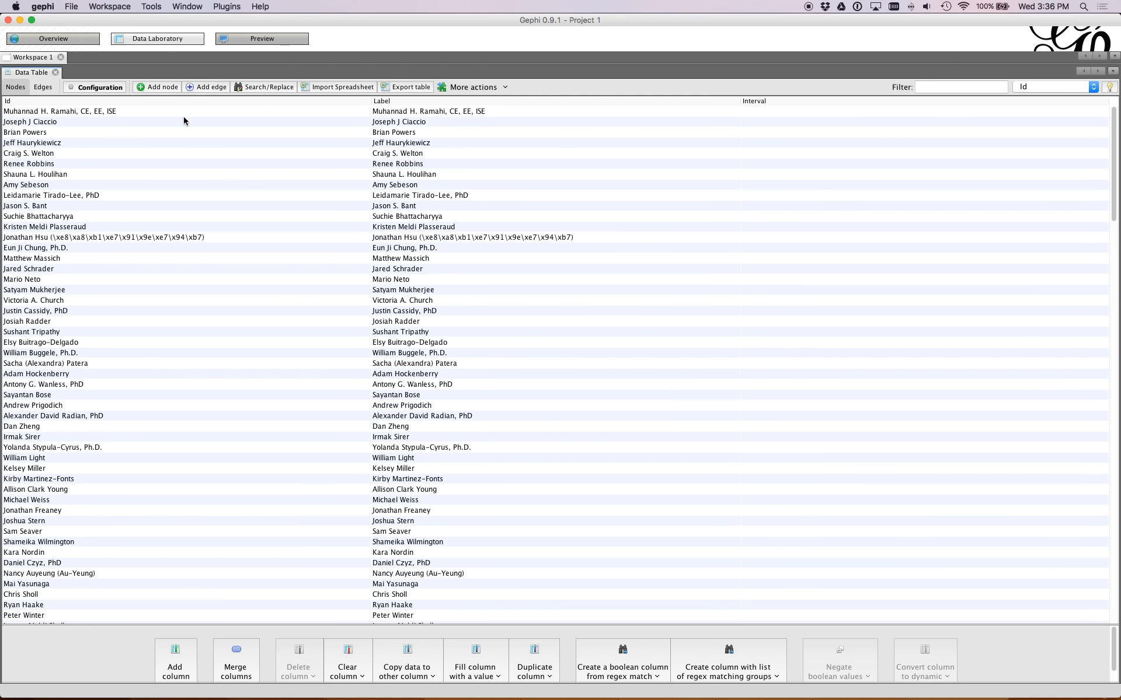
click(56, 71)
click(187, 7)
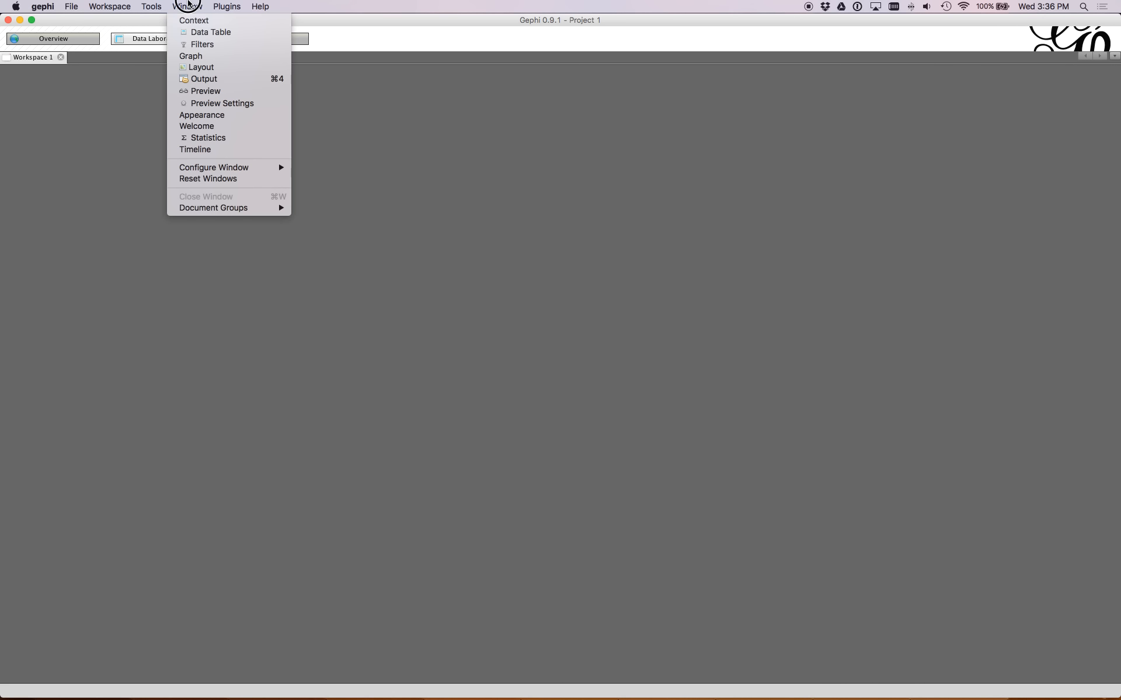
click(200, 31)
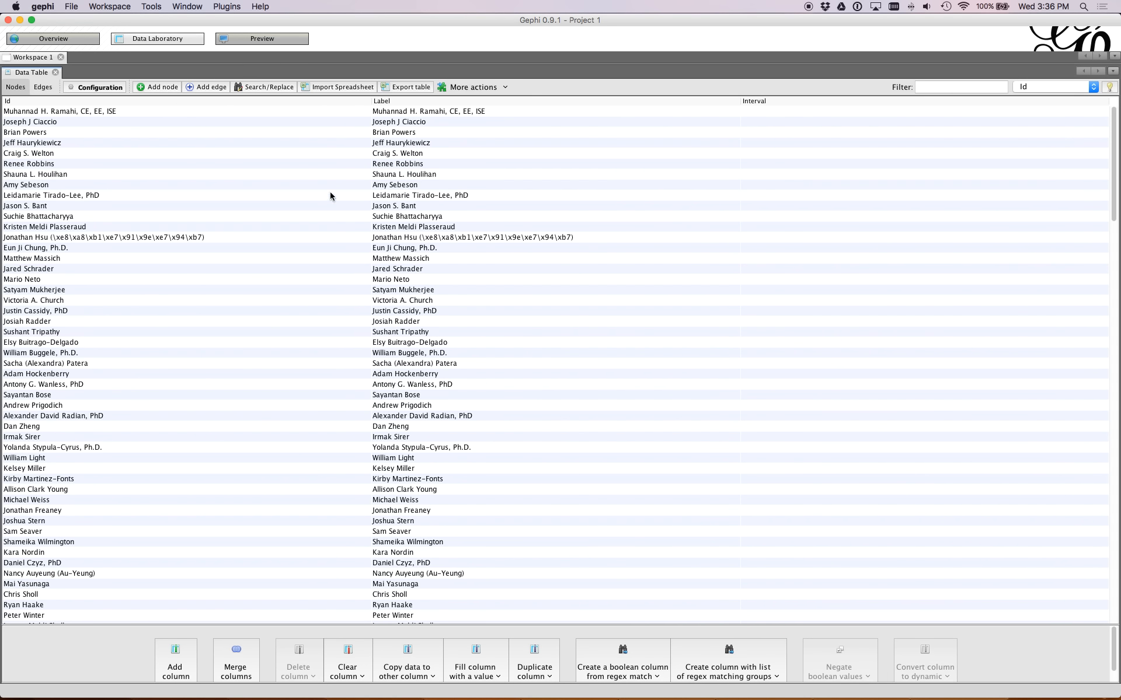
click(53, 39)
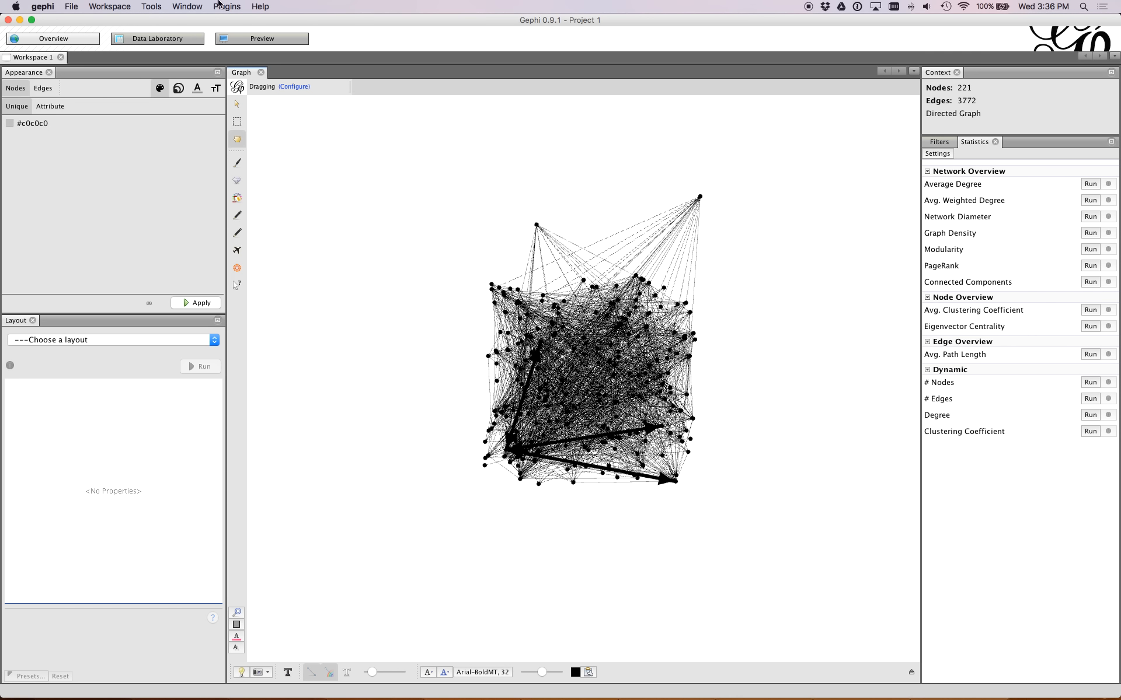
click(181, 6)
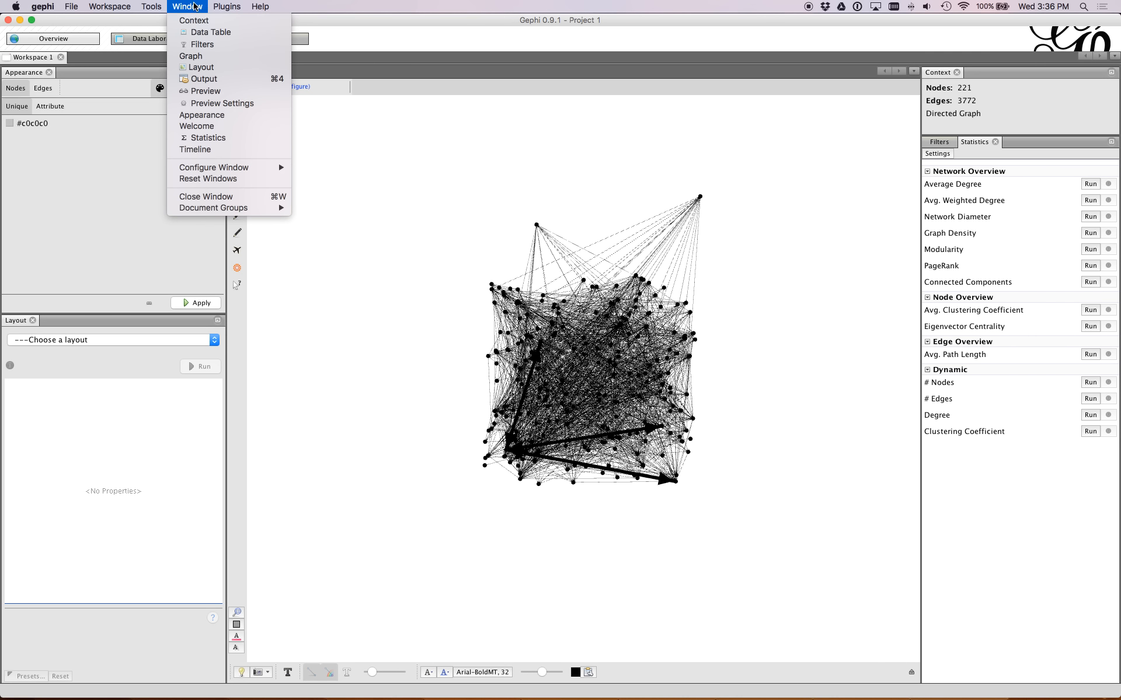
click(194, 5)
right_click(367, 75)
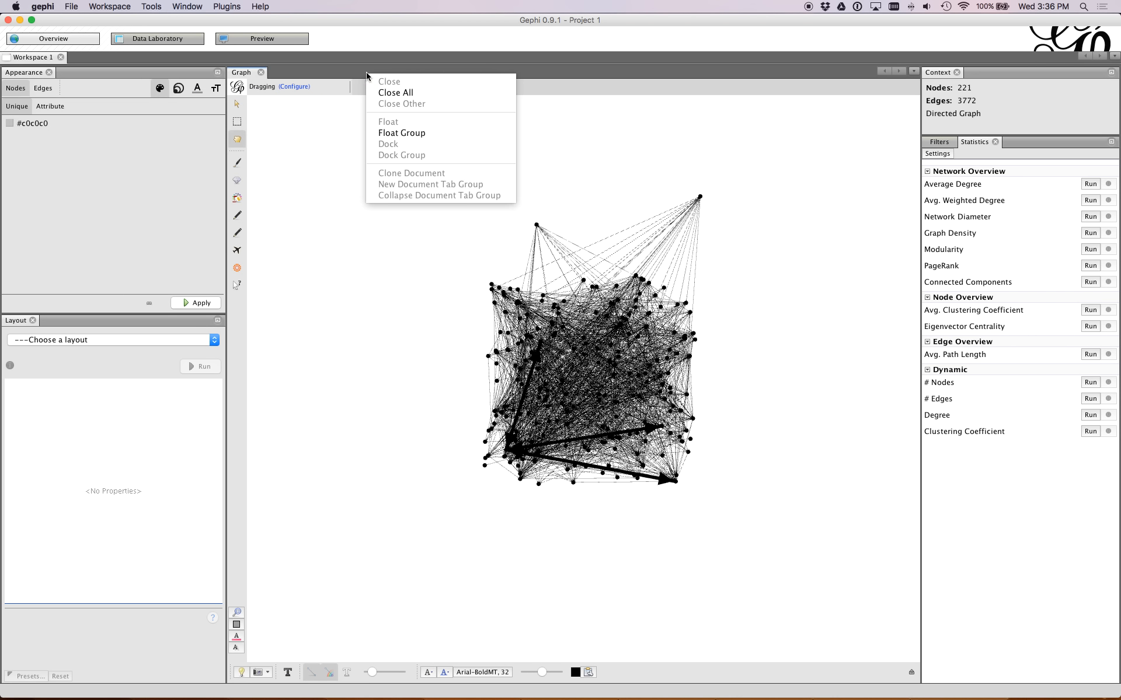
click(341, 139)
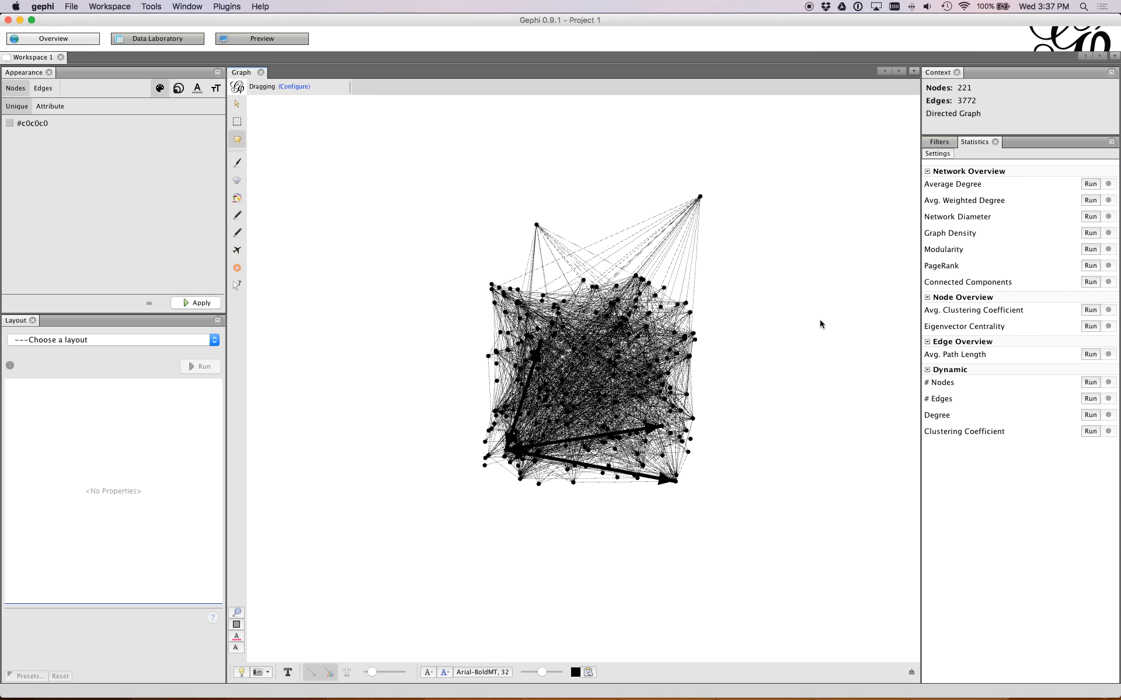
Reposition the farther outlying node above the cluster, level with the other outlying node and to its right
drag(699, 197, 594, 227)
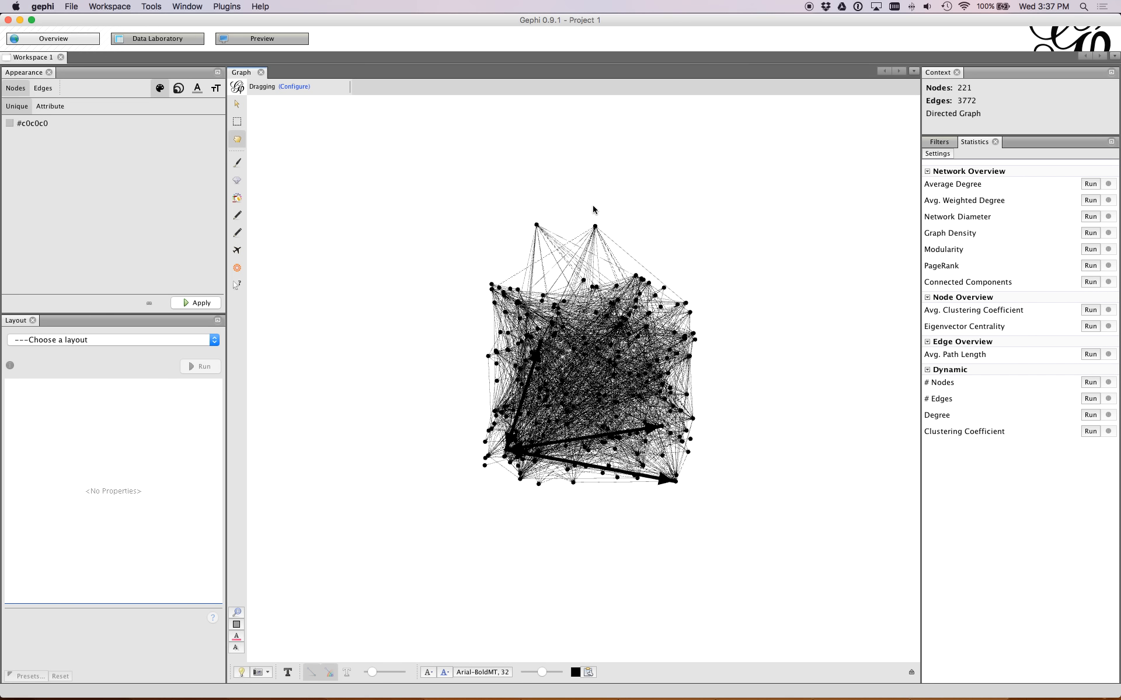
drag(597, 229, 431, 180)
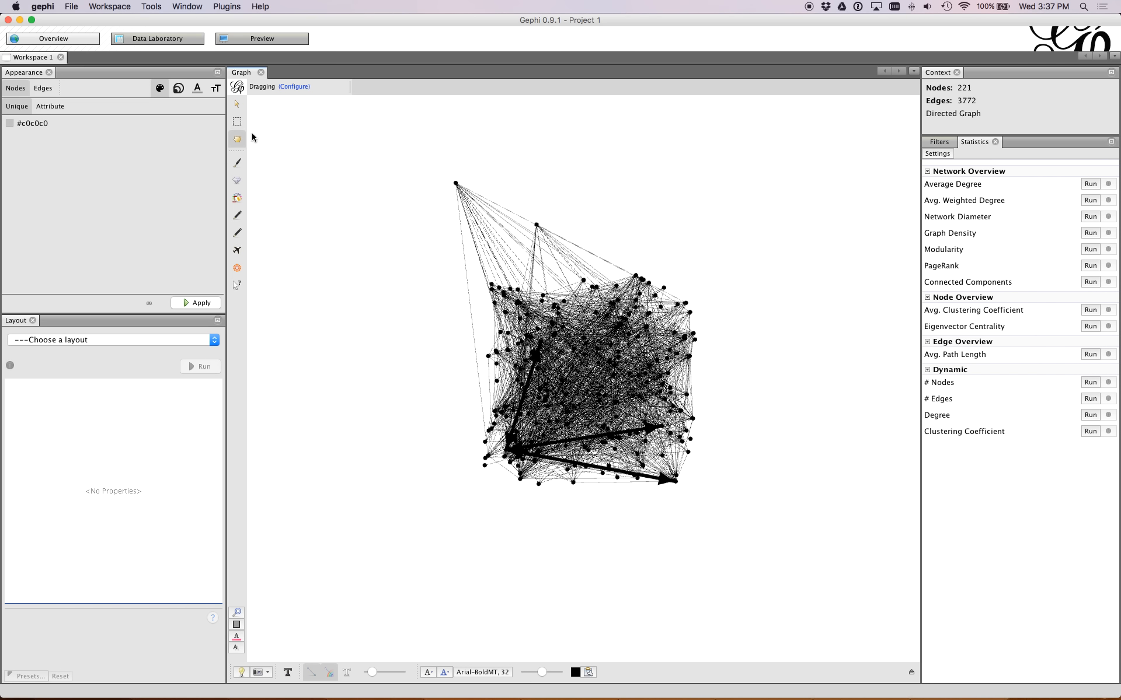
click(239, 142)
drag(458, 184, 642, 232)
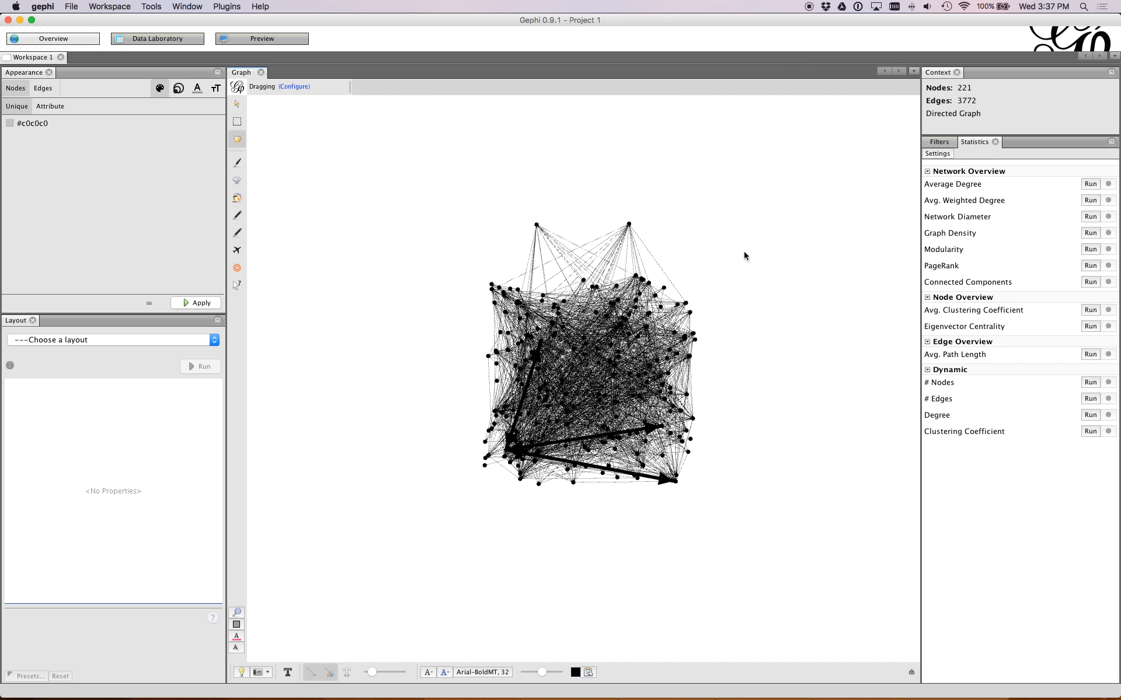
drag(614, 345, 576, 365)
drag(608, 300, 608, 345)
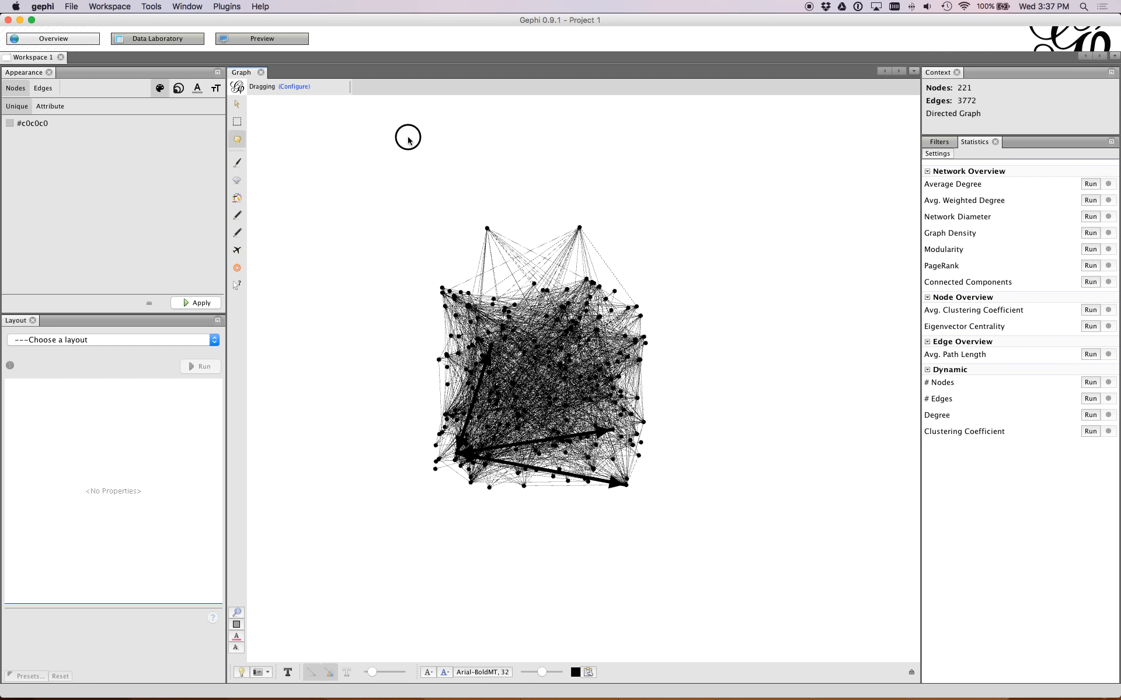
Select the two outlying nodes above the cluster with Rectangle selection, and switch back to the Dragging tool
click(237, 105)
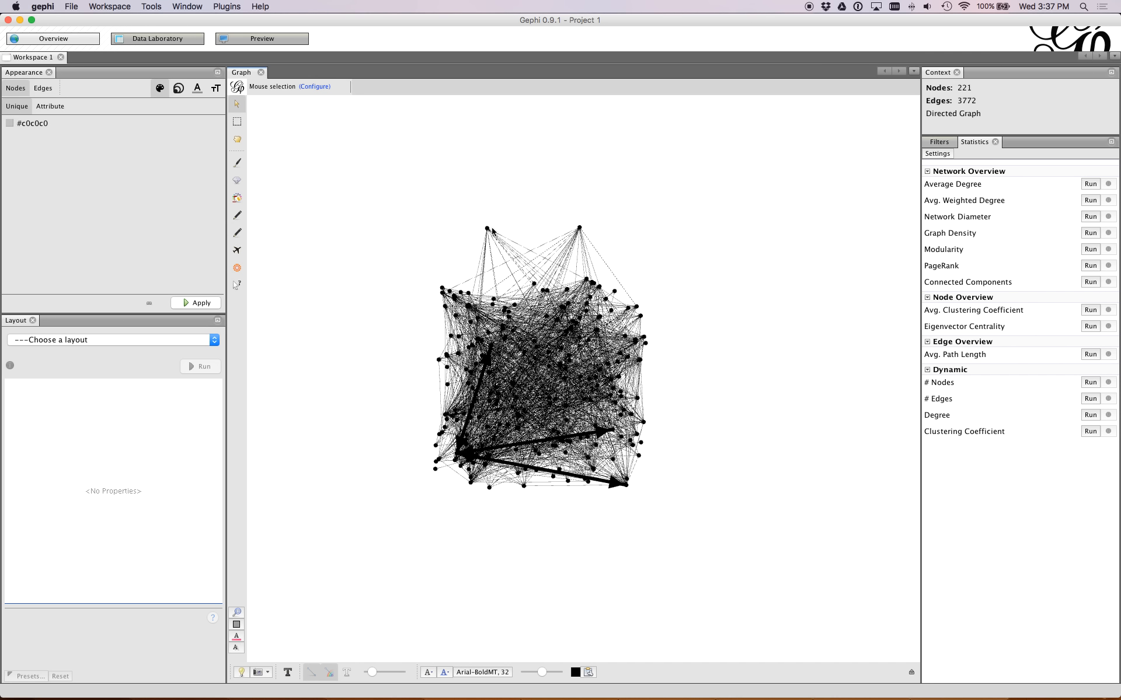
click(237, 122)
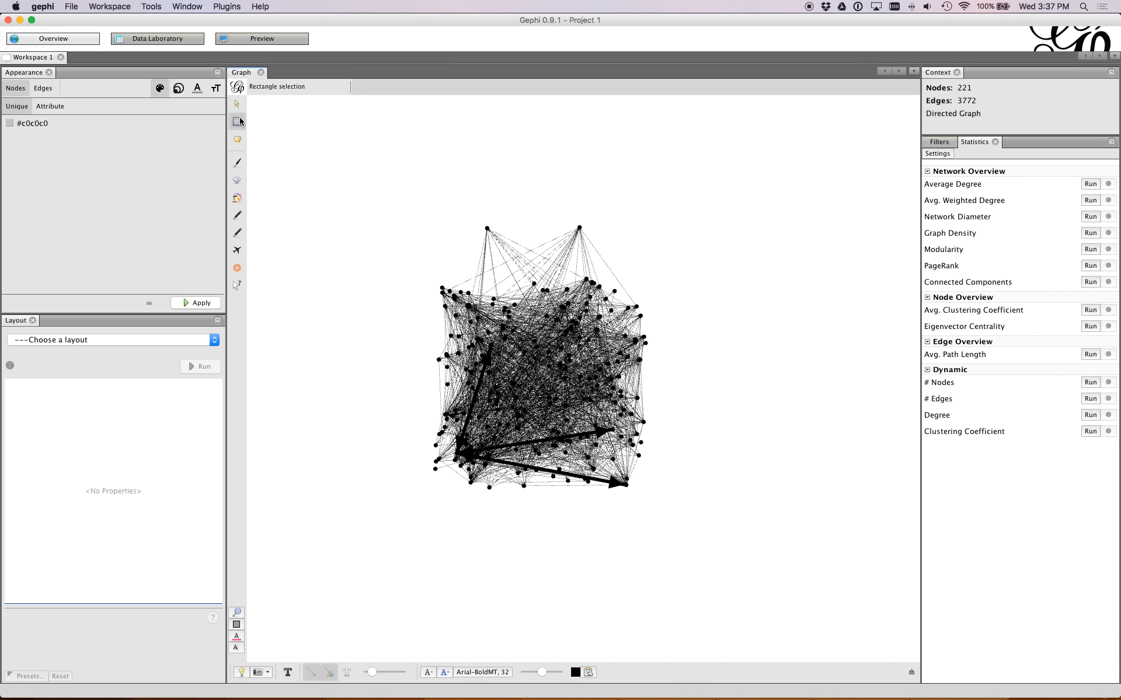
drag(460, 173, 624, 244)
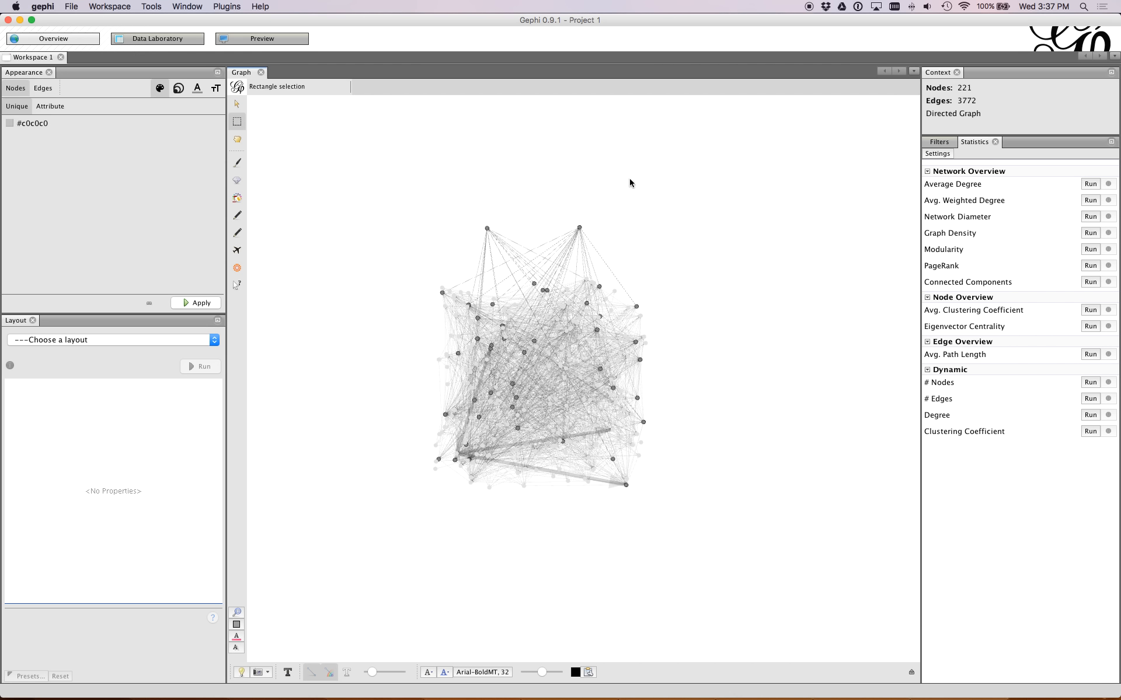
click(237, 139)
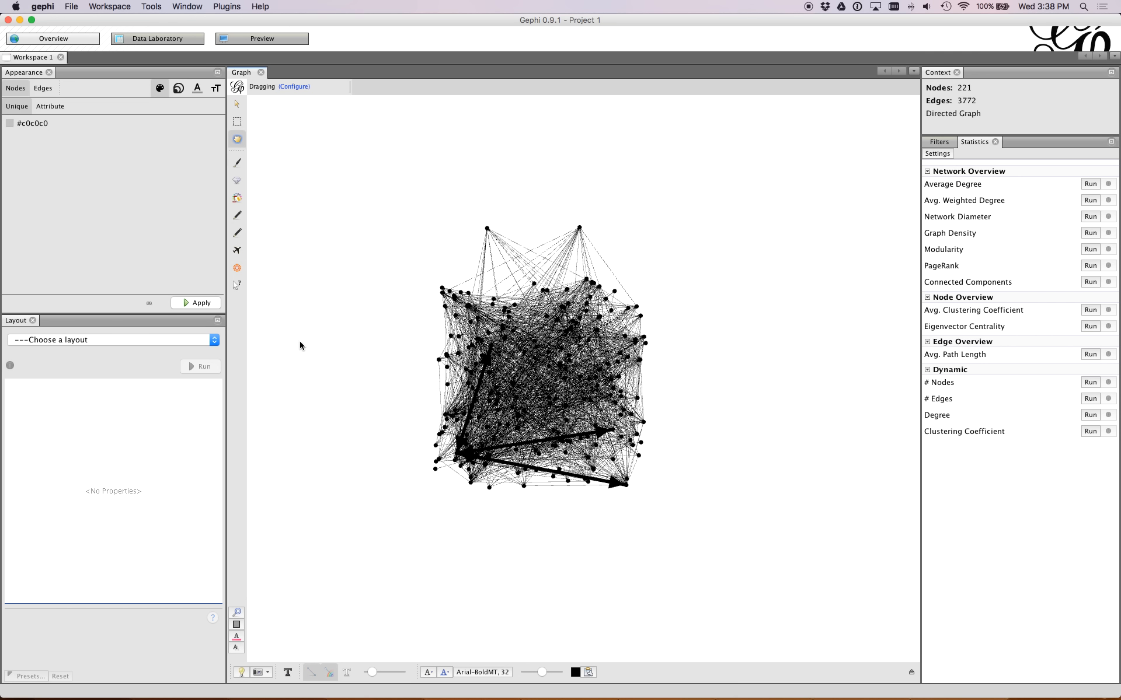
Inspect the properties and attributes of the left outlying node with the Edit tool, and return to Dragging
click(237, 286)
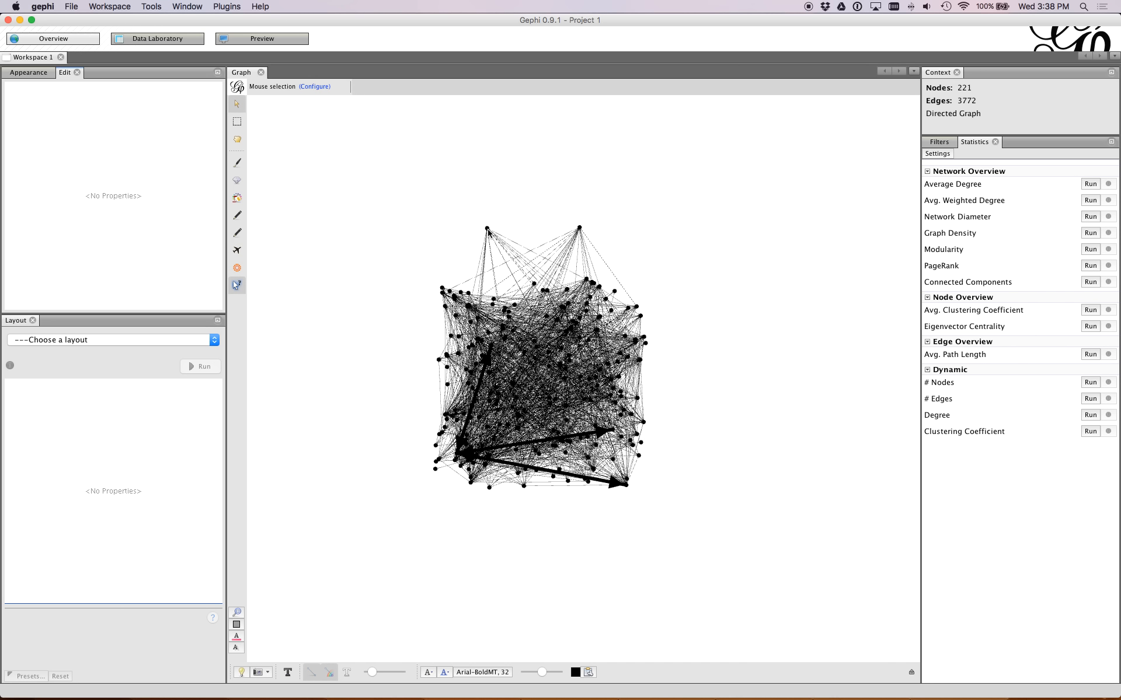
click(487, 229)
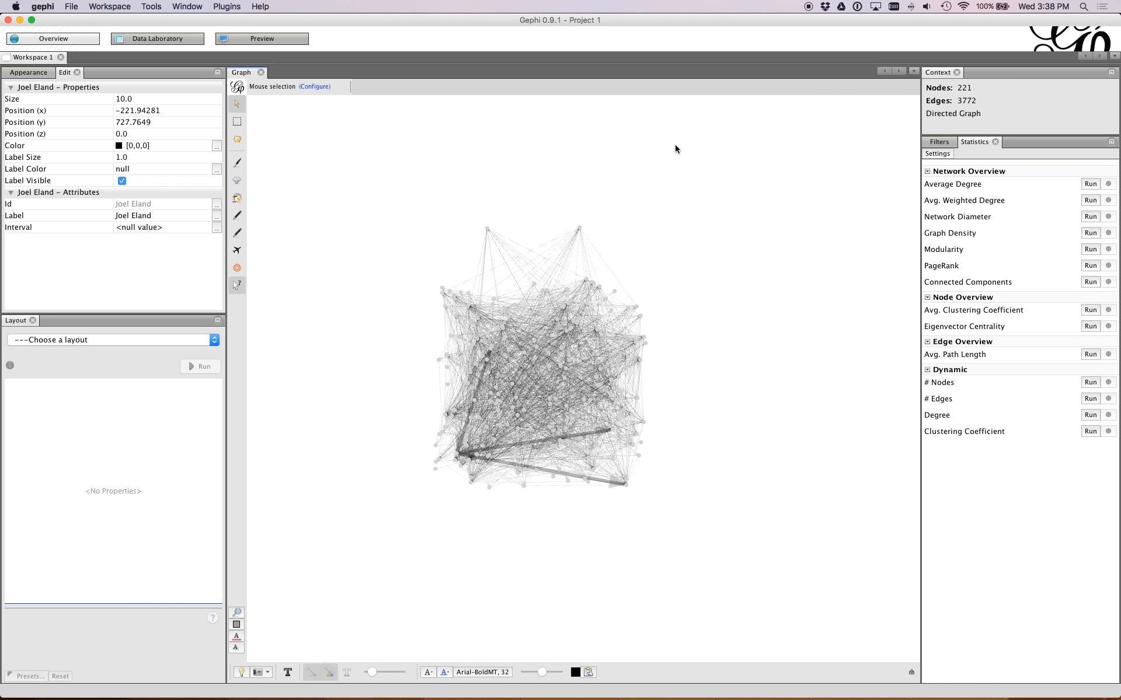
click(236, 139)
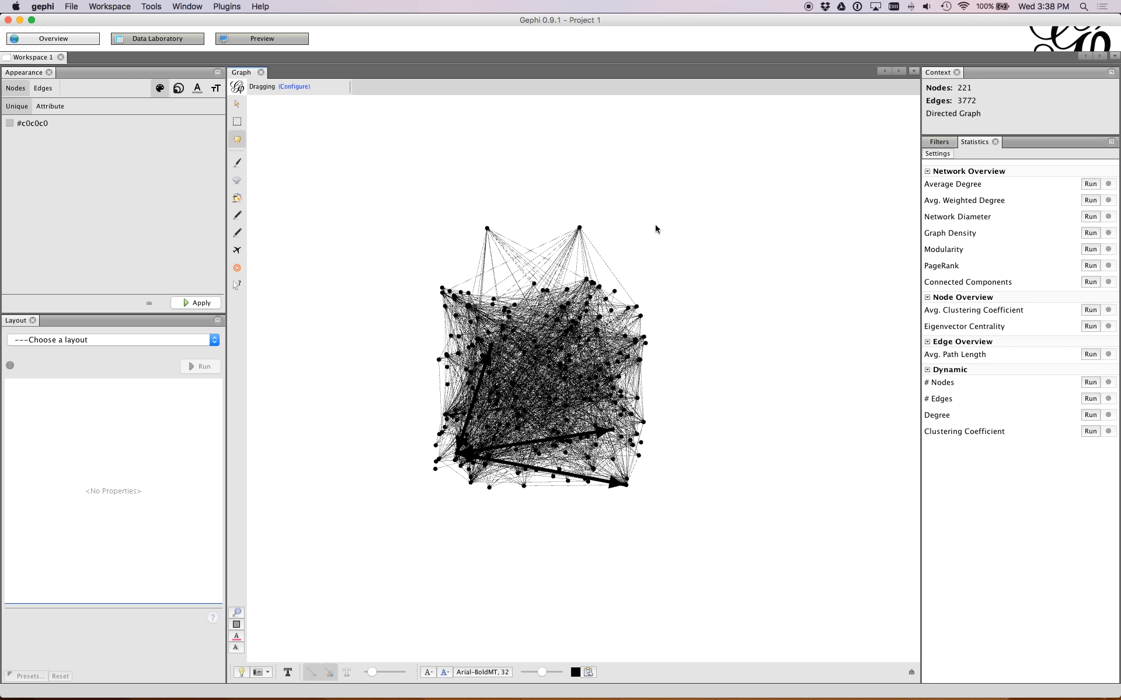
Reposition the two outlying nodes, one to the upper right of the cluster and the other just above its left half
drag(489, 229, 679, 283)
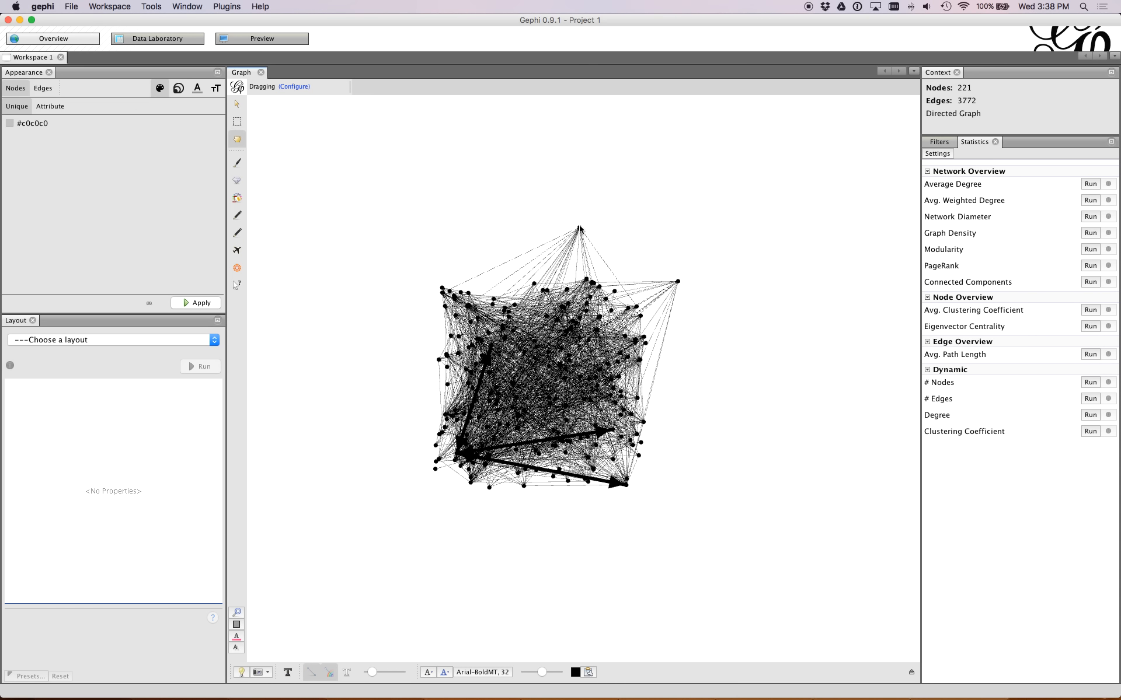
drag(580, 228, 513, 241)
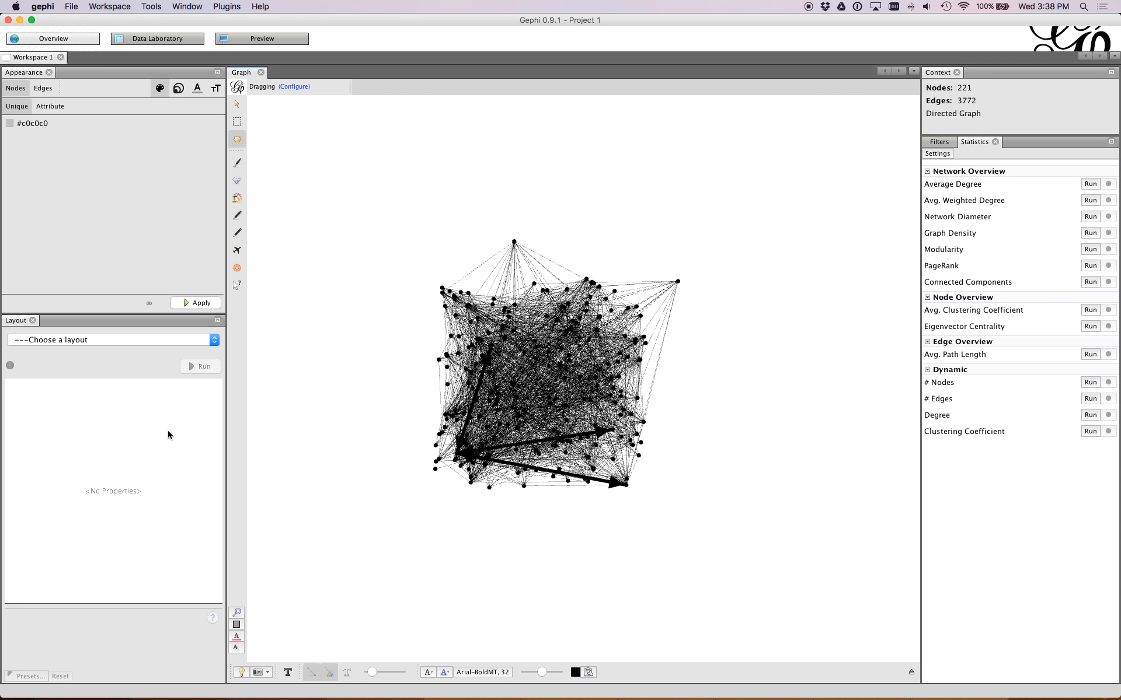
Browse the available layout algorithms and choose Force Atlas
click(167, 340)
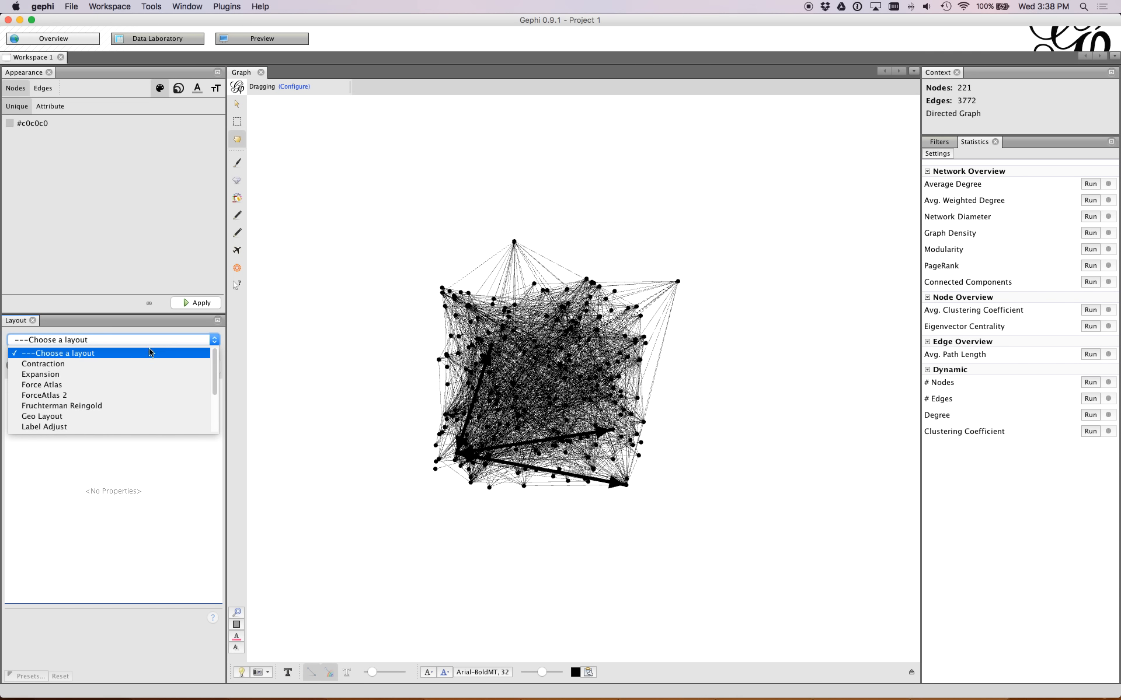
click(98, 388)
click(109, 341)
mouse_move(214, 358)
mouse_down()
mouse_move(220, 422)
mouse_move(211, 349)
mouse_up()
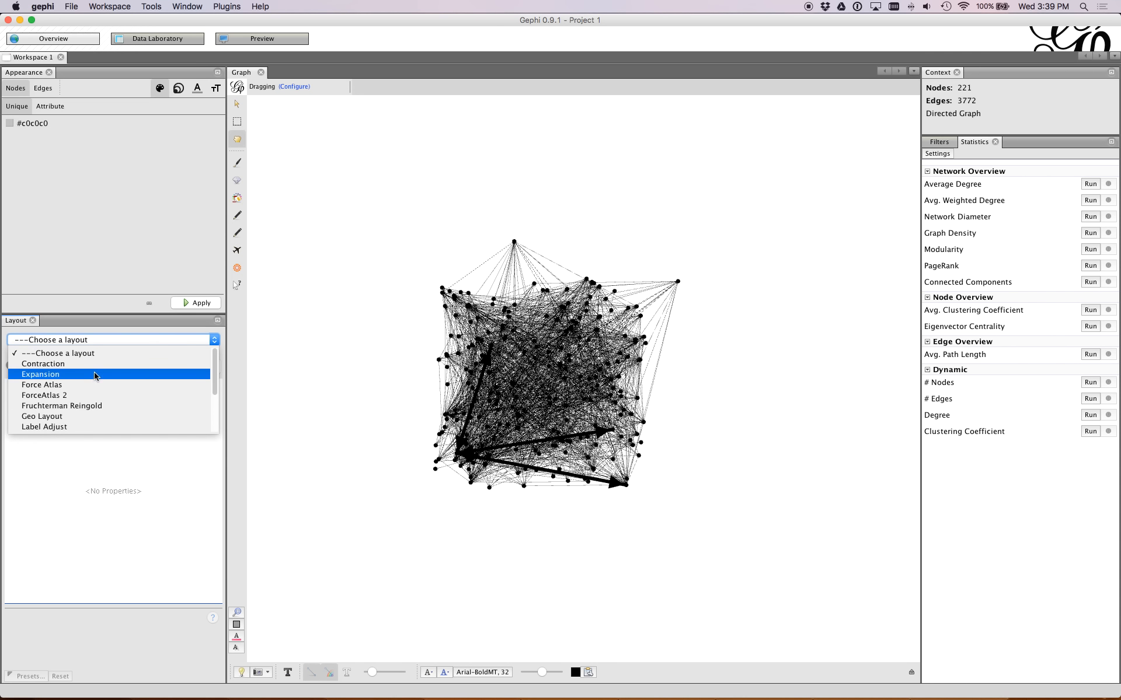
click(69, 386)
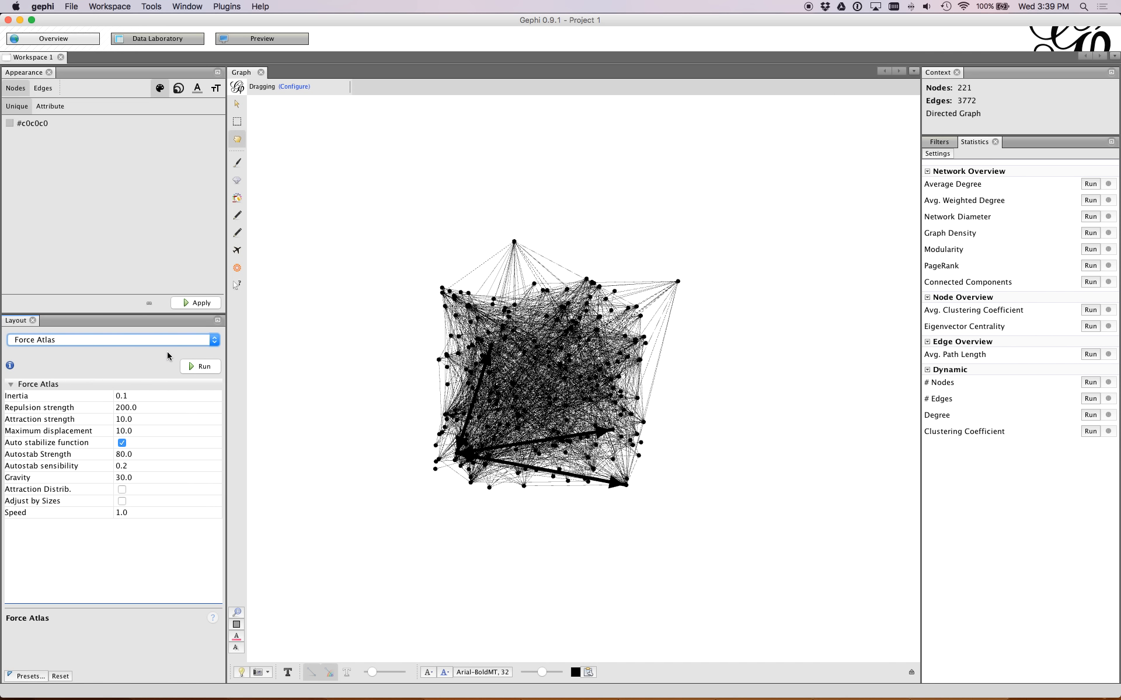
Run the Fruchterman Reingold layout with its default settings, and stop it once the nodes have spread into a circle
click(98, 340)
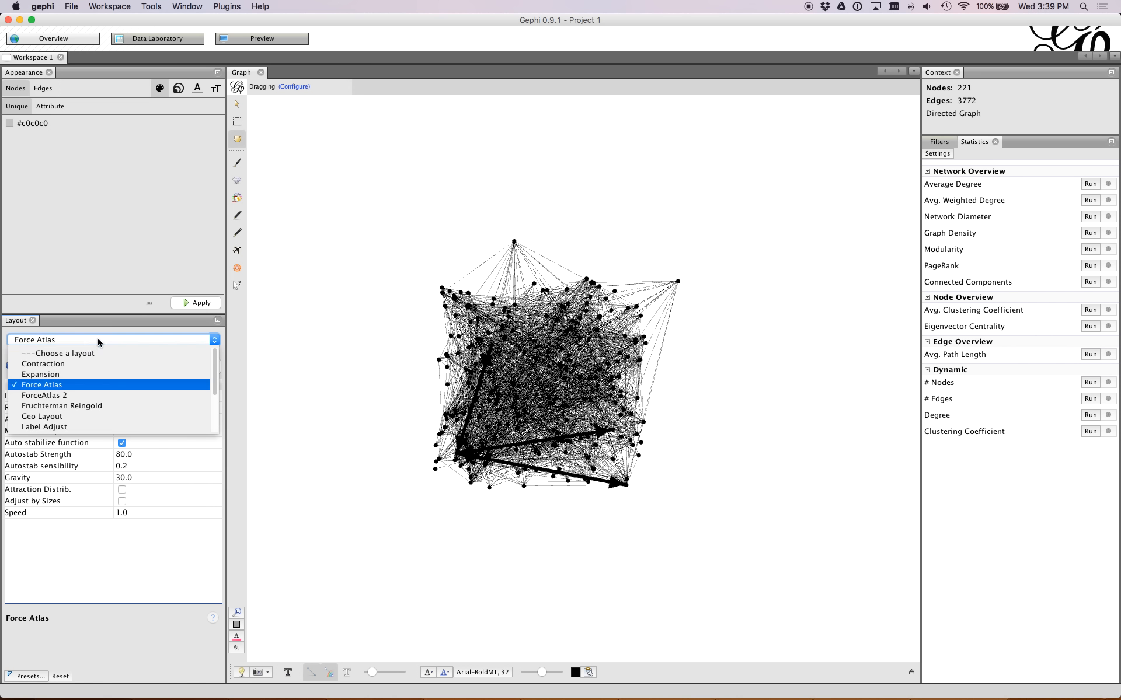
click(78, 409)
click(98, 368)
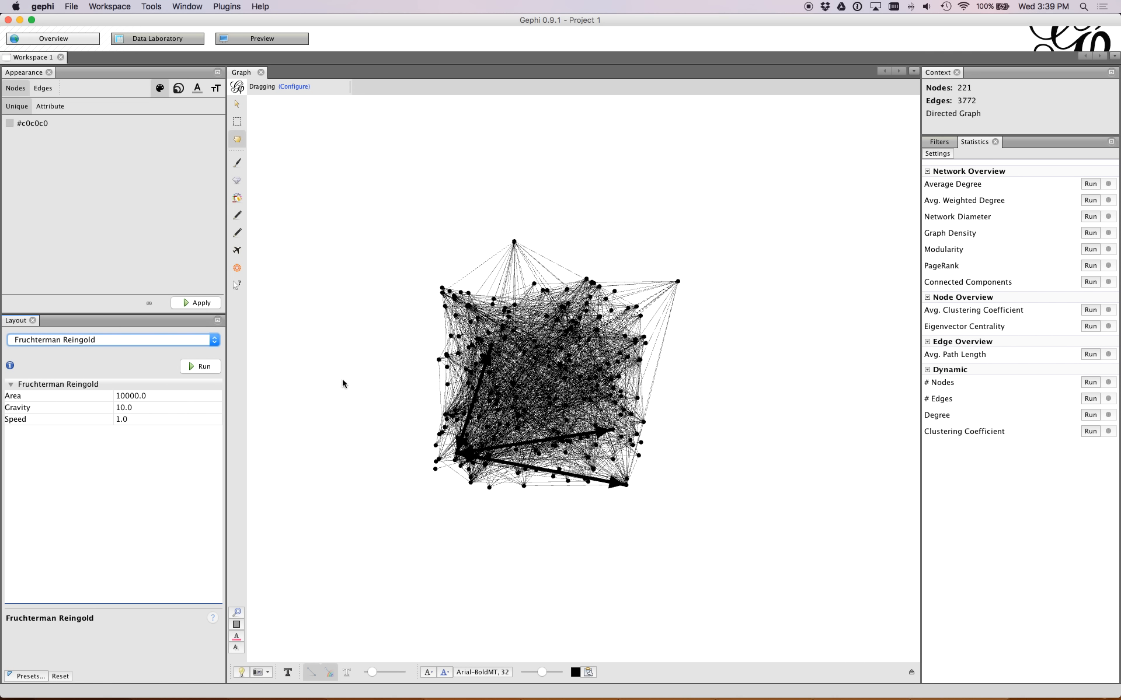
click(204, 367)
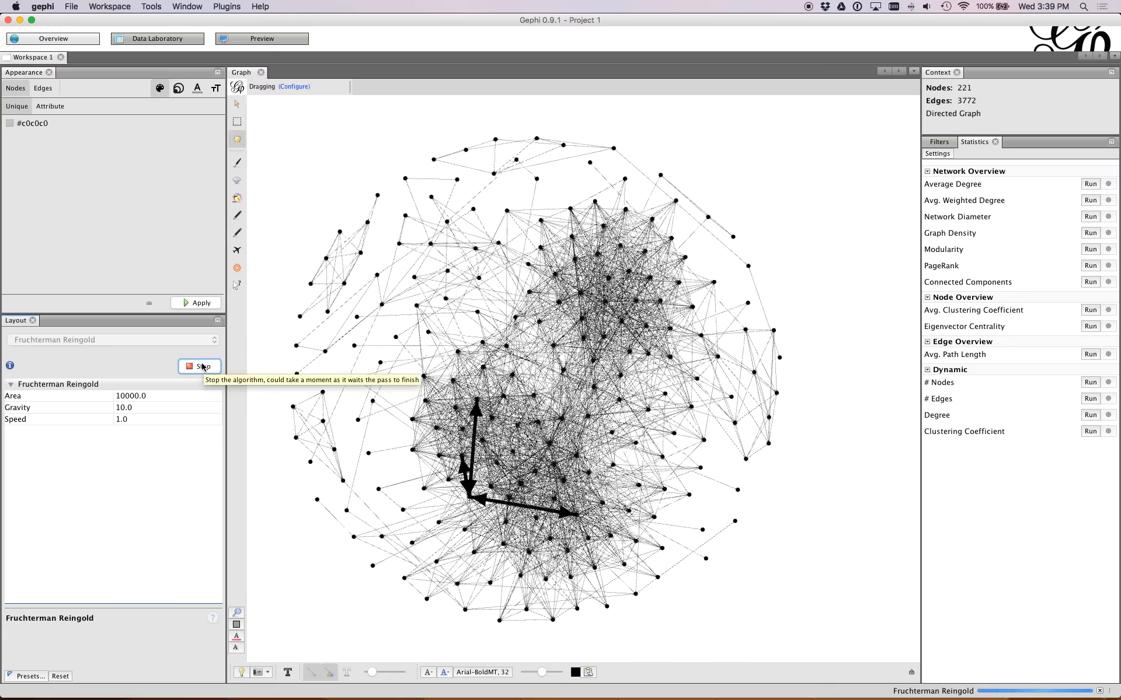
click(201, 366)
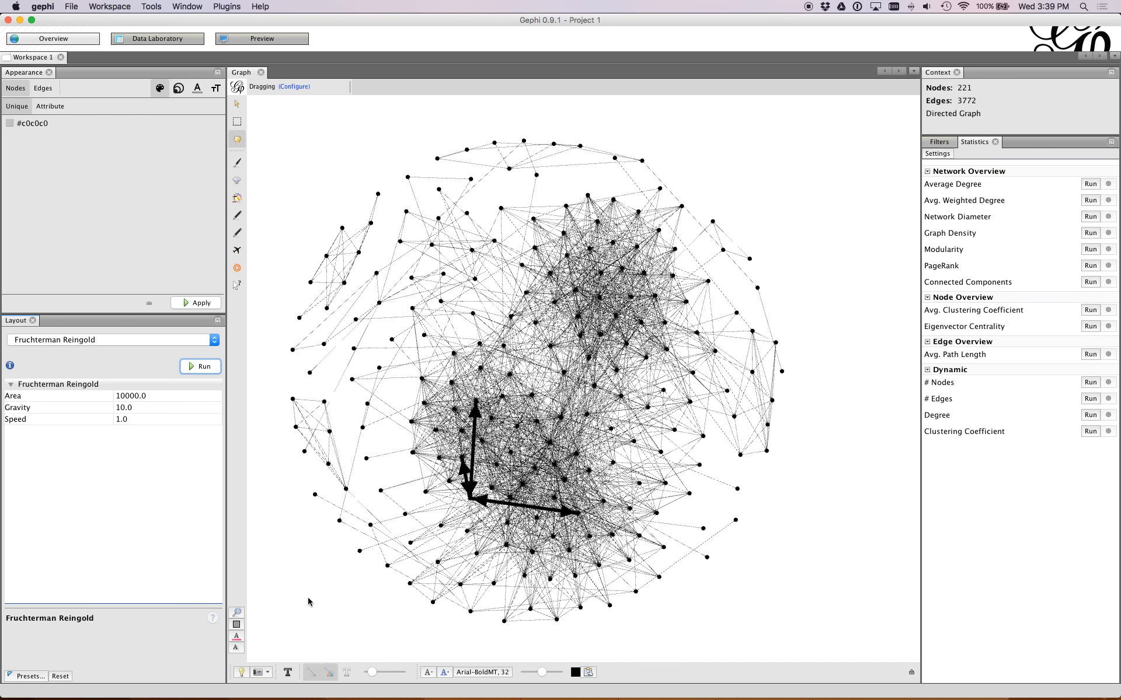
click(238, 613)
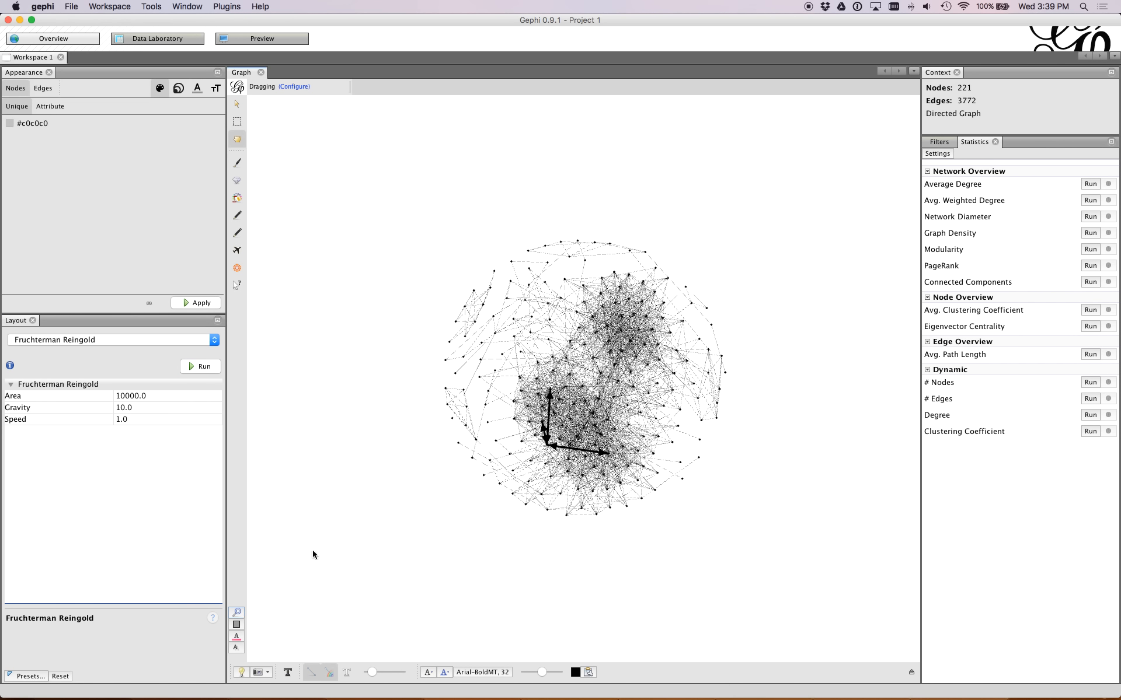
scroll(589, 344, up, 2)
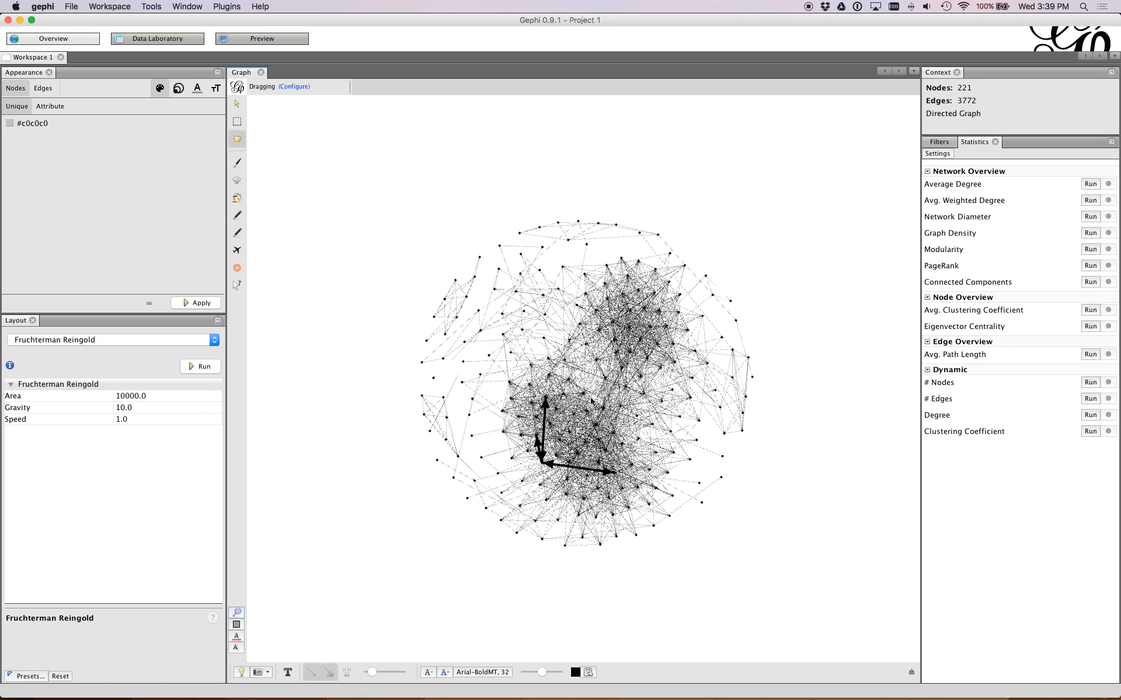
Set the Fruchterman Reingold gravity to 5, run the layout again and stop it
click(131, 408)
click(165, 409)
click(165, 409)
drag(165, 409, 100, 405)
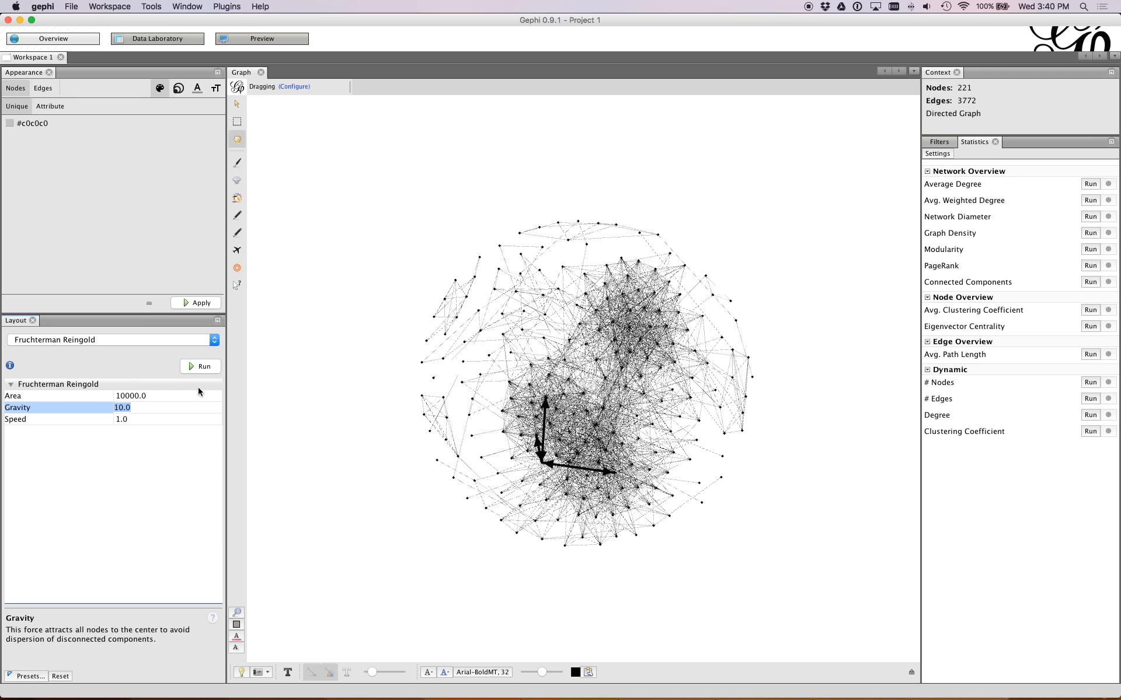
text(5)
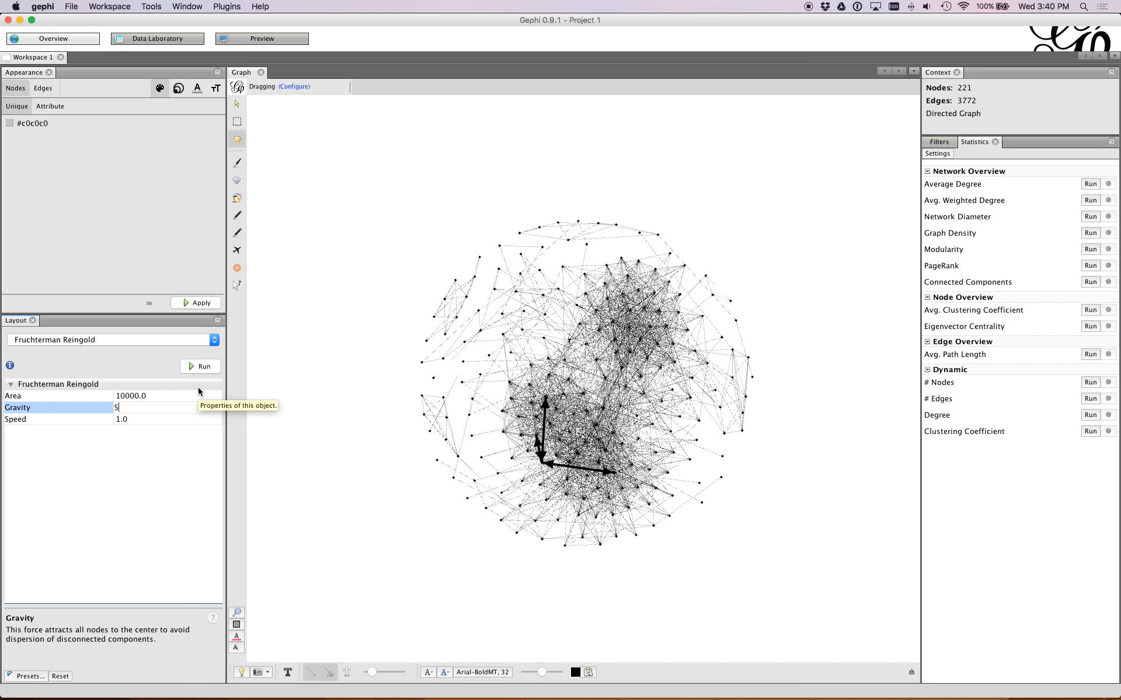
click(200, 366)
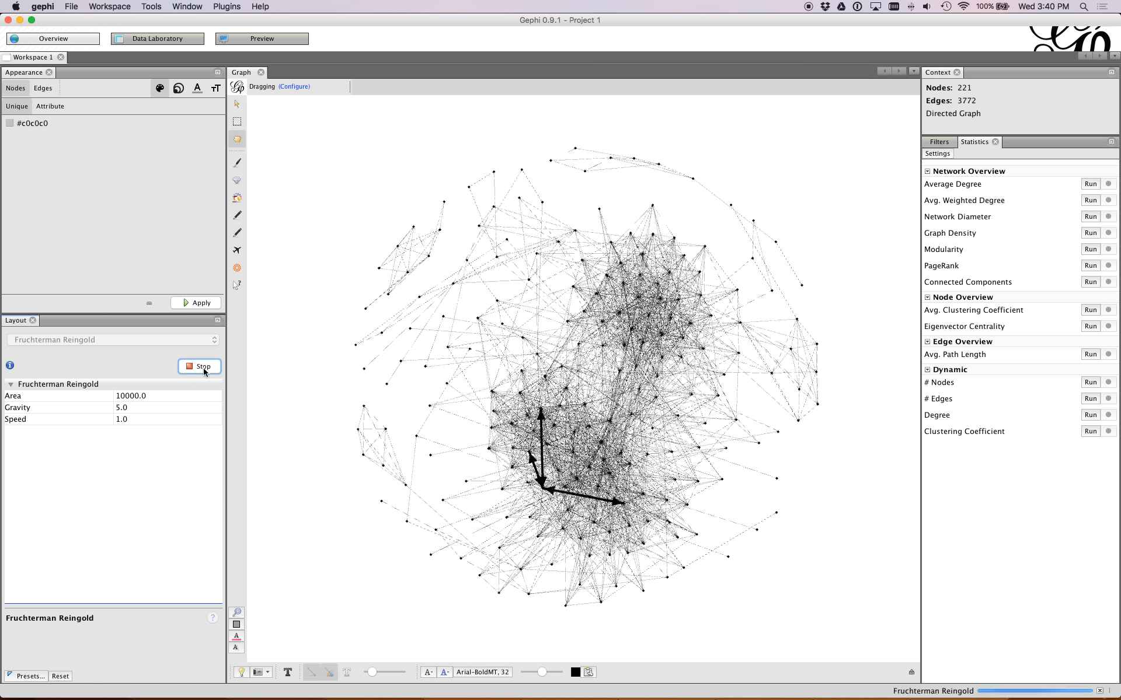
click(201, 368)
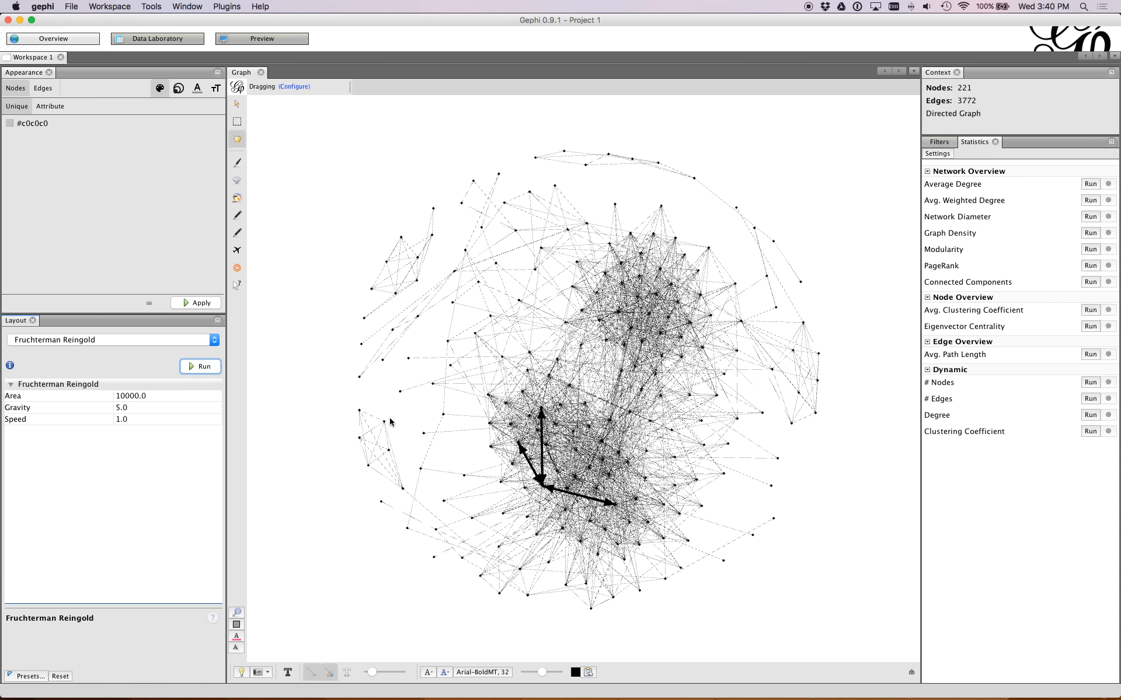
Set the Fruchterman Reingold area to 100000, rerun and stop the layout, and centre the view on the whole graph
click(137, 396)
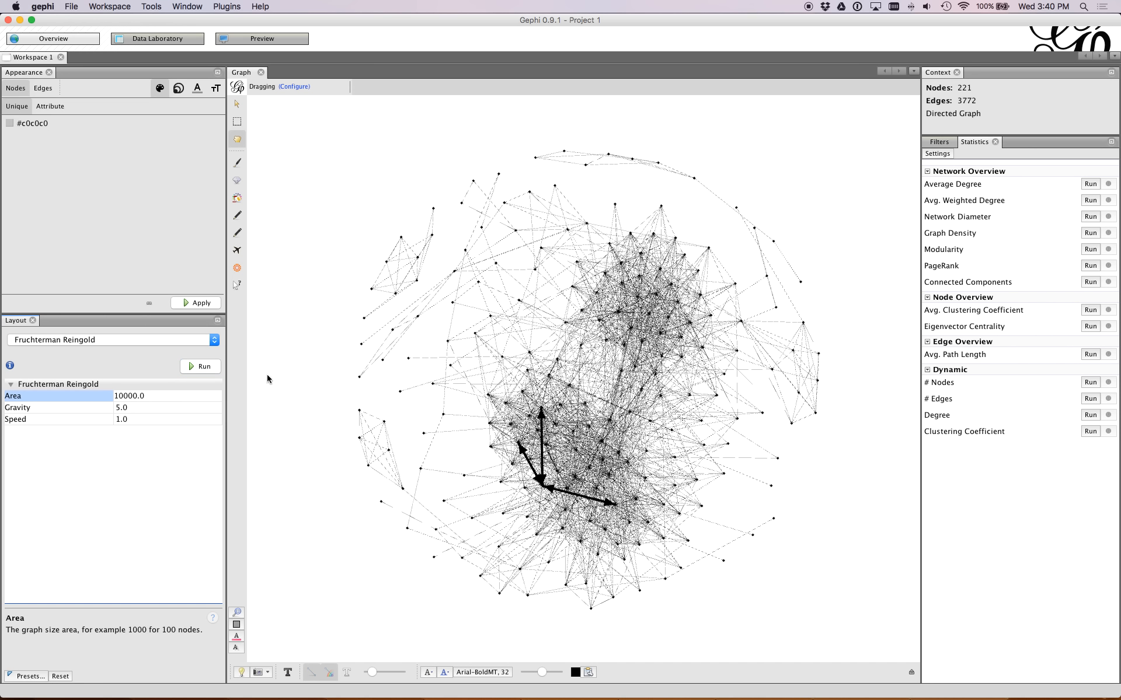
text(0)
click(203, 367)
click(202, 366)
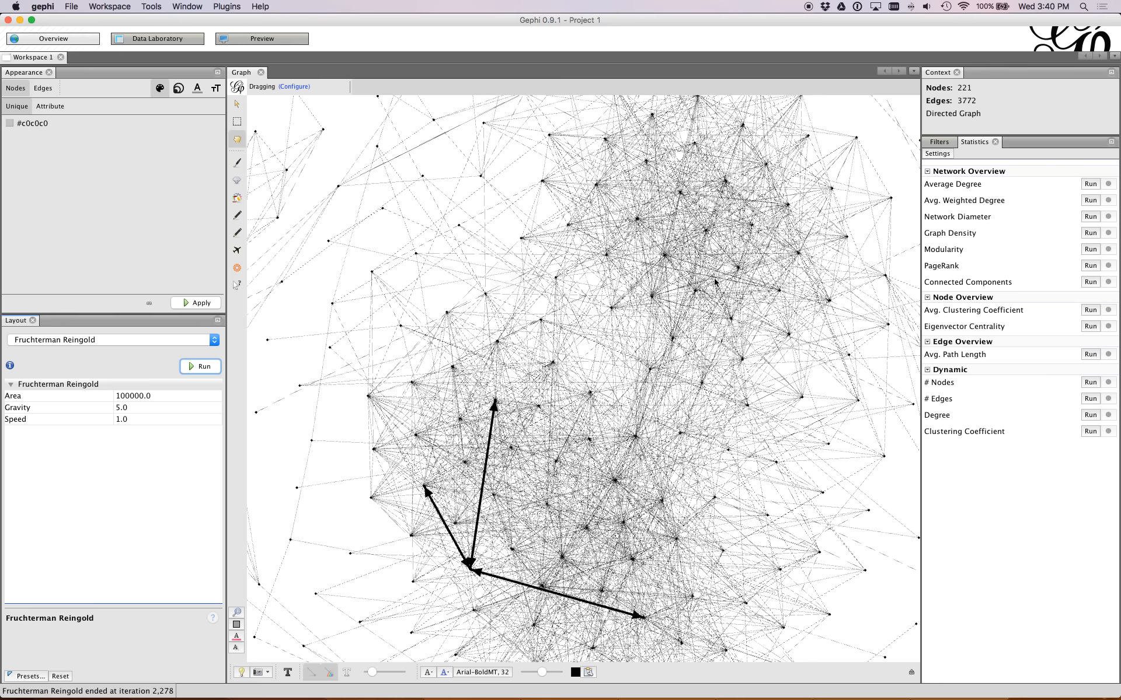
click(239, 613)
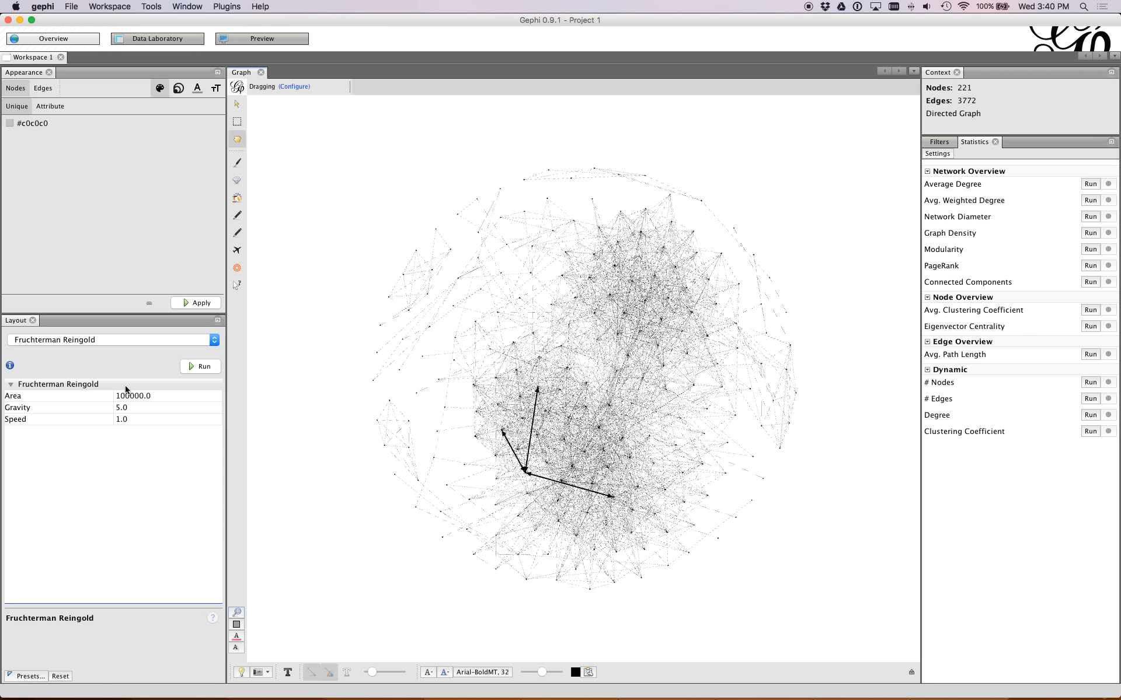
Switch the layout to Force Atlas, run it with its default settings, and stop it
click(105, 340)
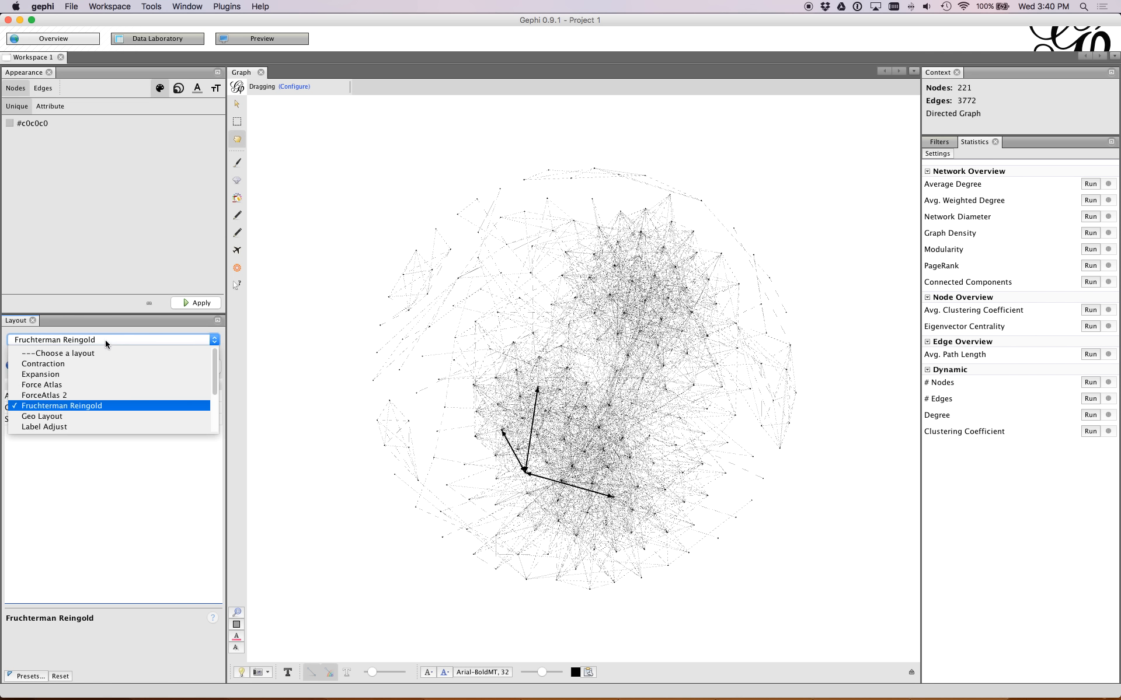
click(81, 386)
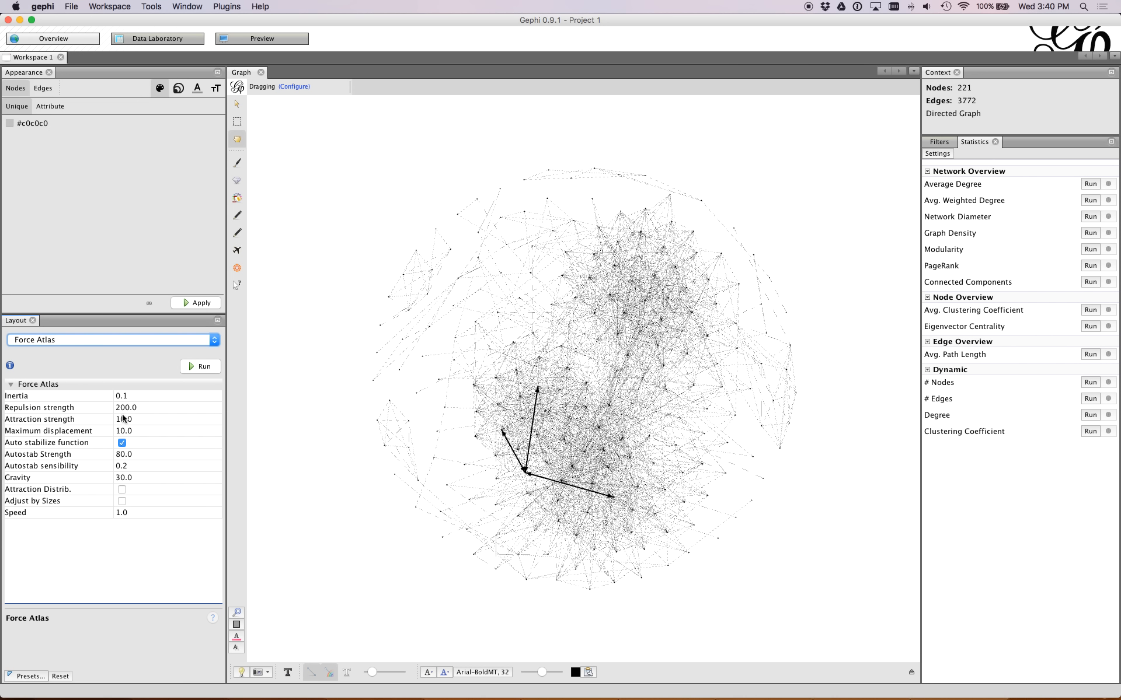
click(208, 369)
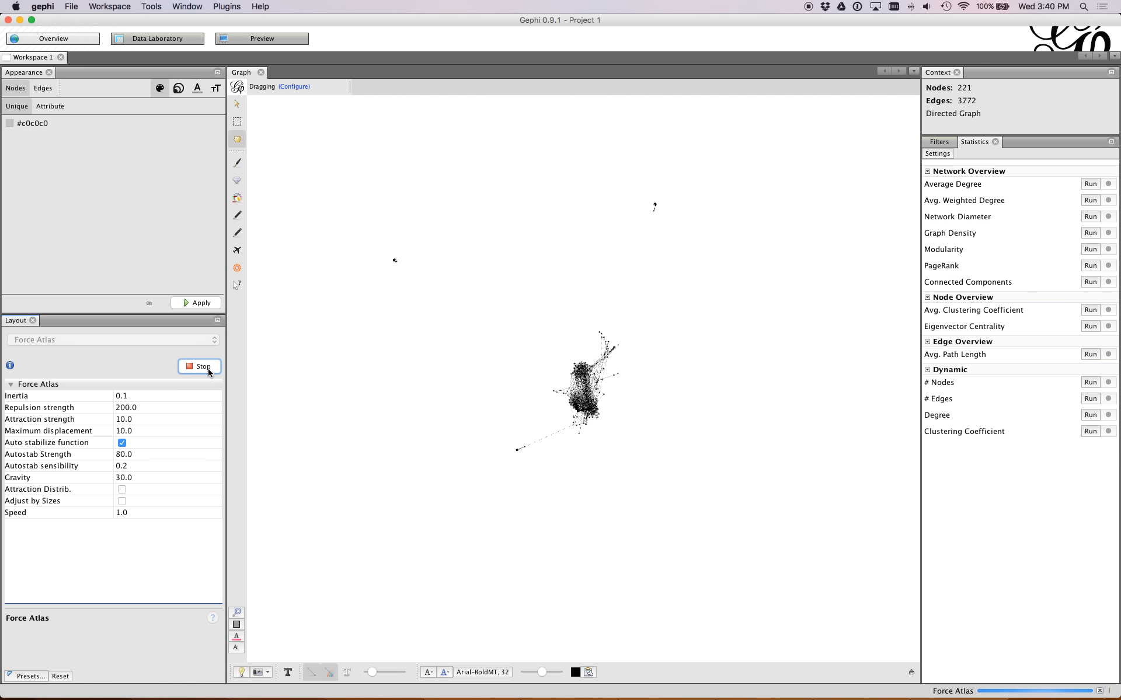
click(208, 369)
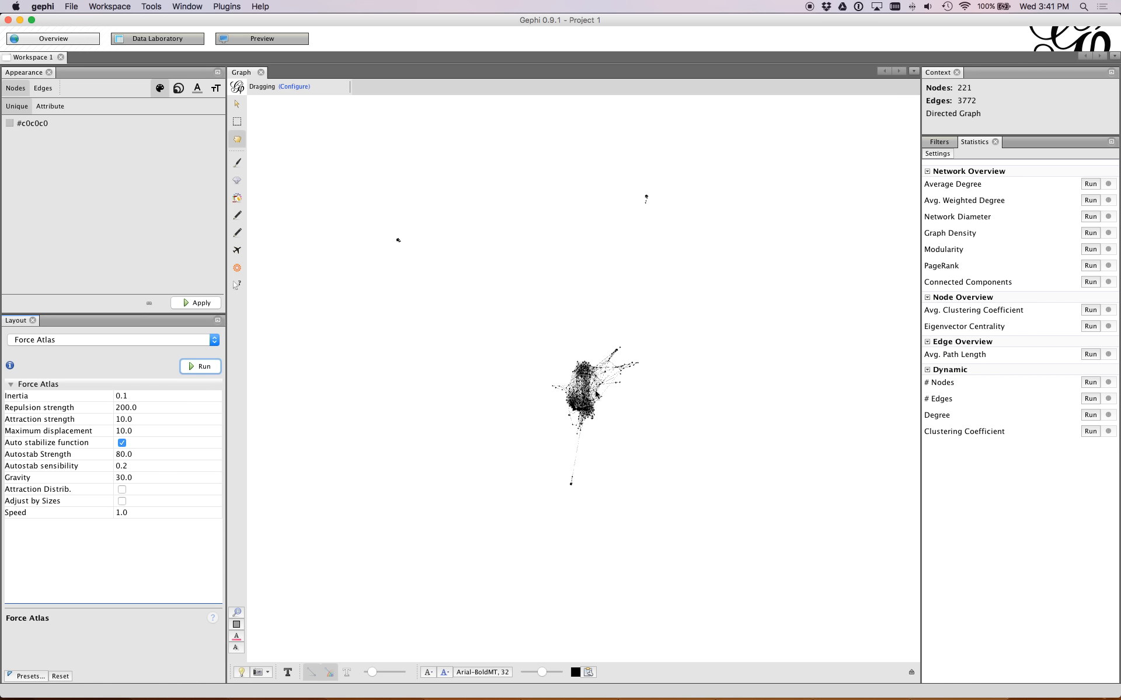
scroll(592, 402, up, 5)
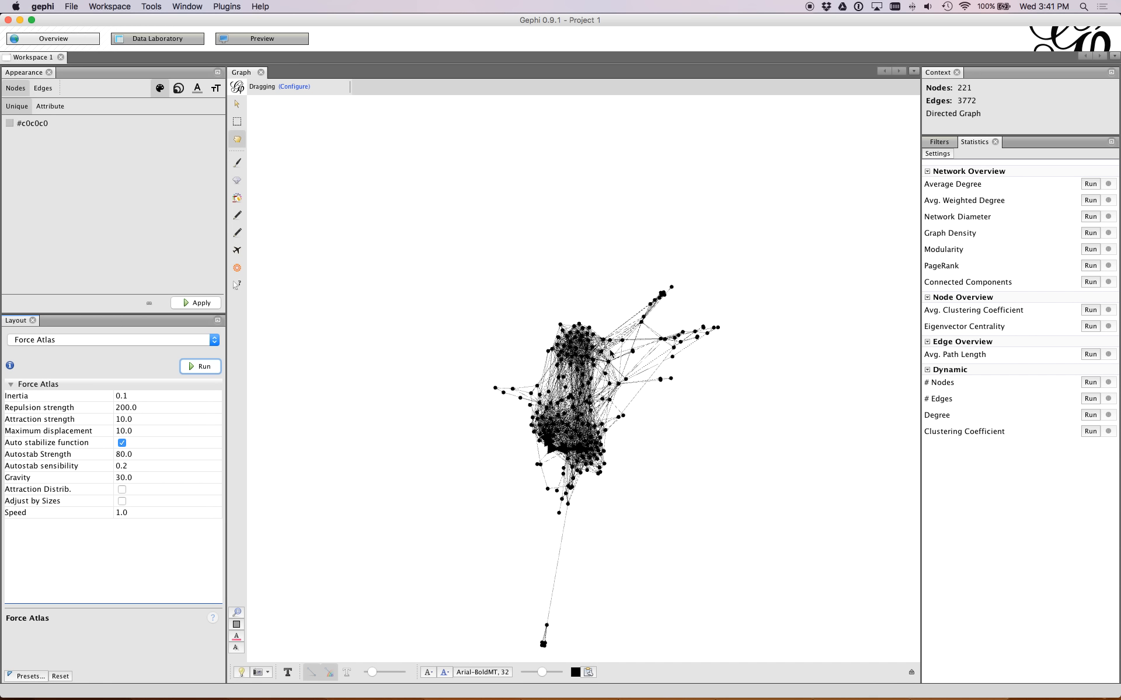
Set the Force Atlas repulsion strength to 1000, run the layout again and stop it
click(120, 408)
key(BackSpace)
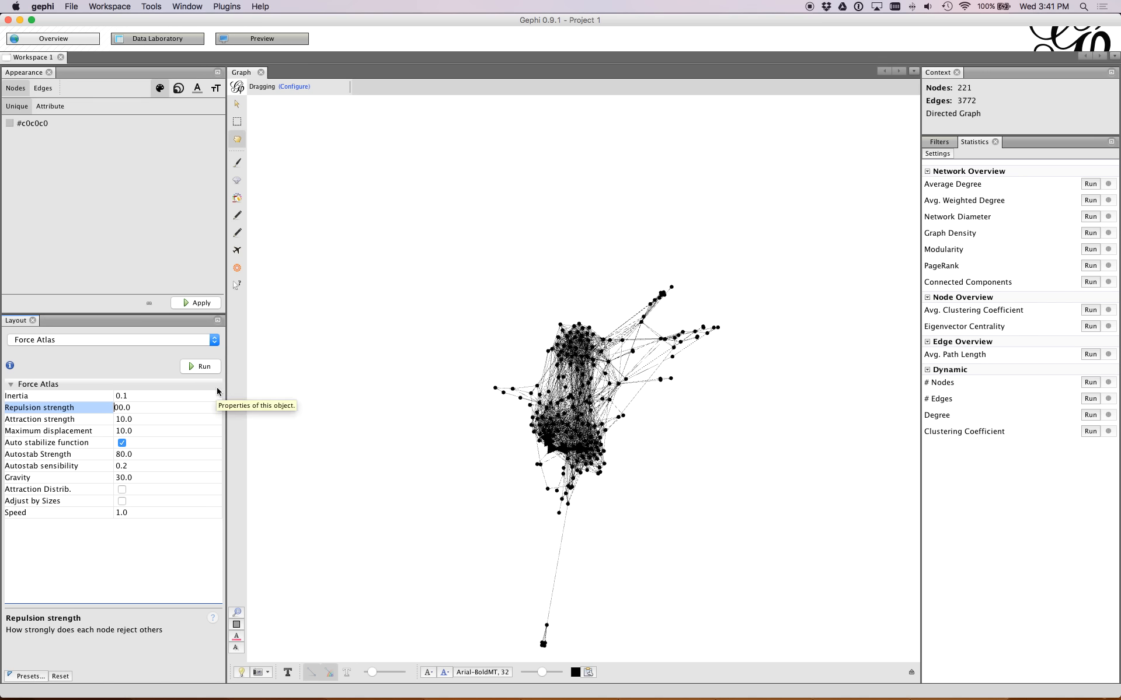
text(10)
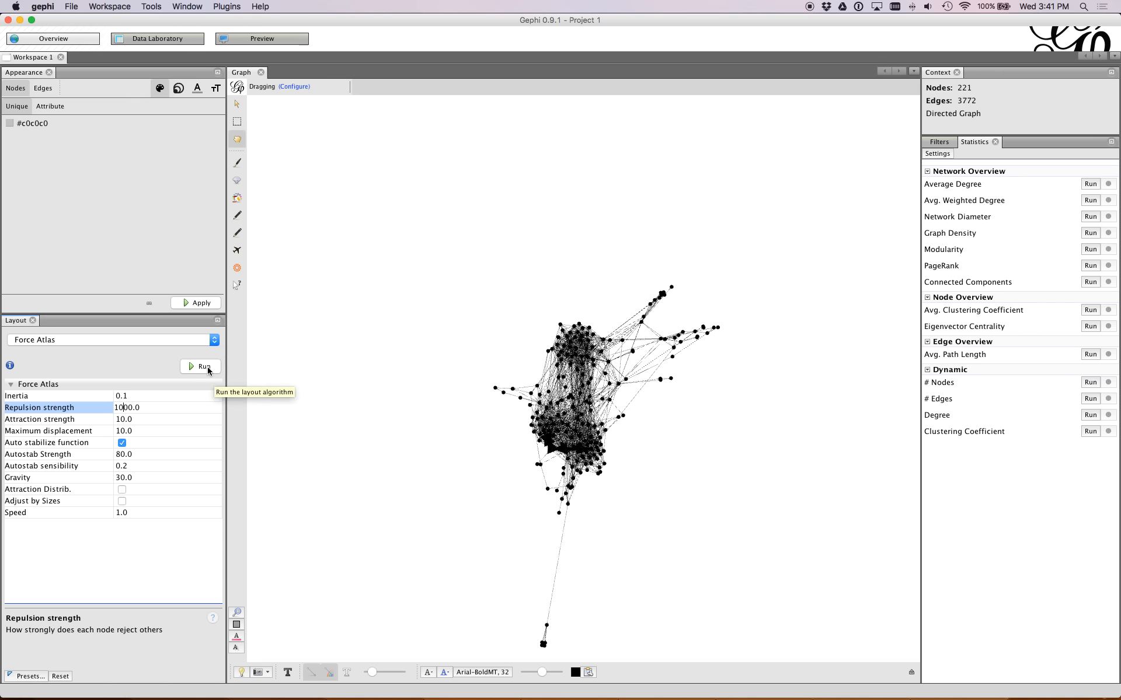
click(206, 367)
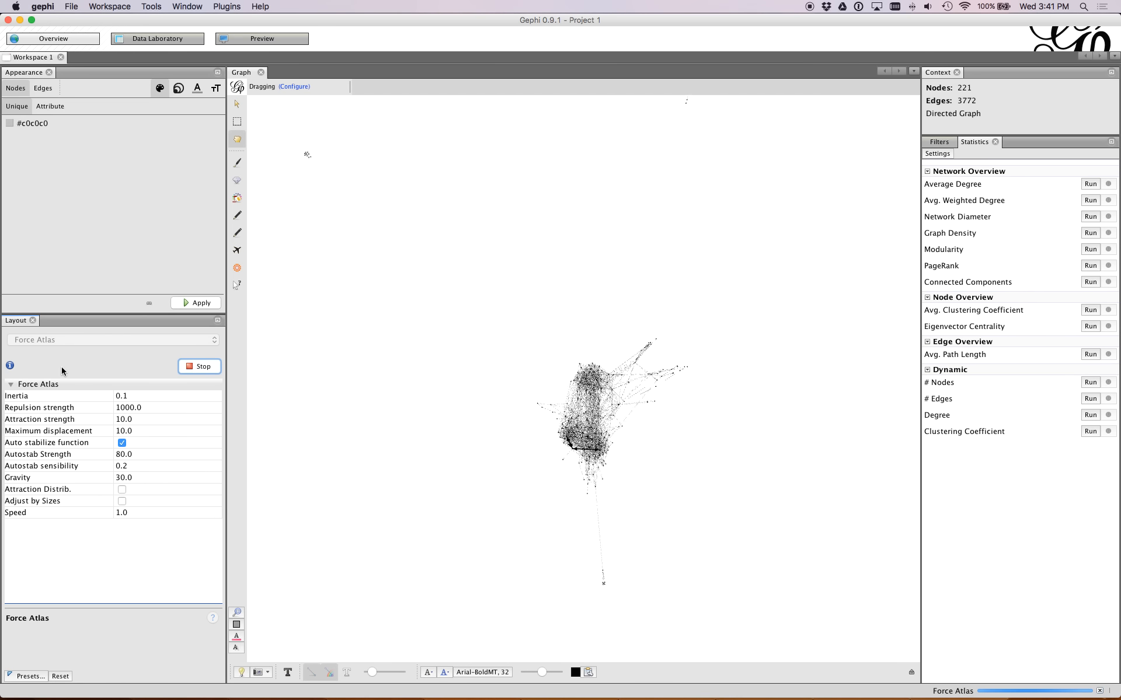
click(202, 366)
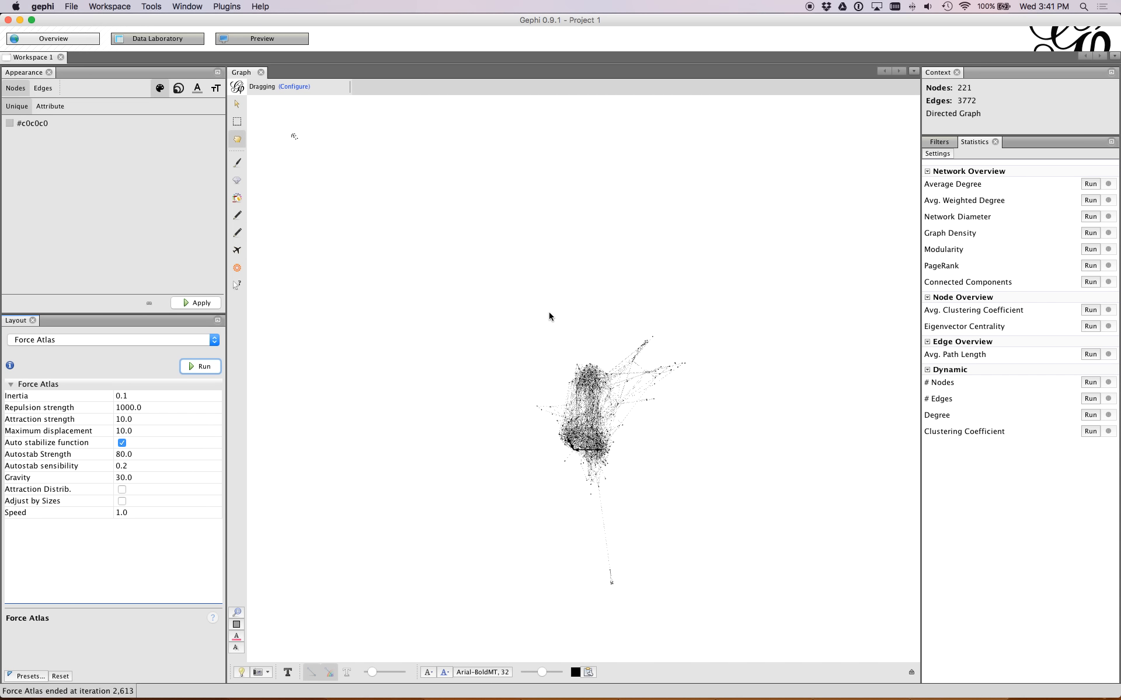
Set the Dragging tool's diameter to 32 so that a group of nodes can be moved together
scroll(642, 334, up, 5)
scroll(643, 330, down, 8)
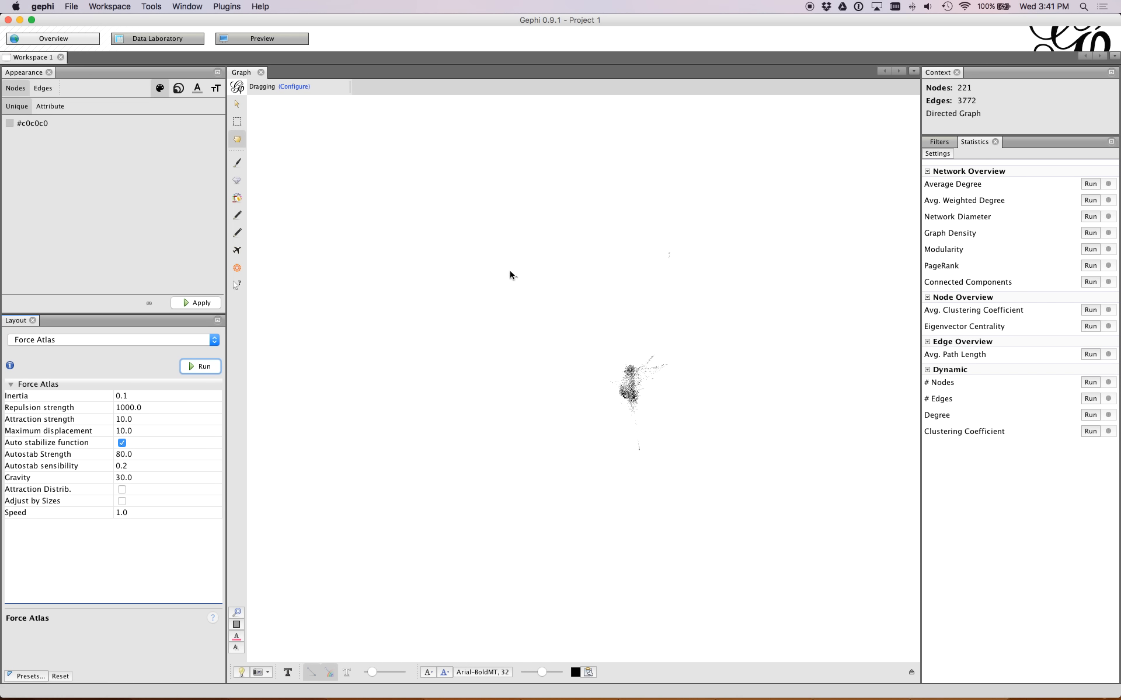
scroll(511, 274, up, 2)
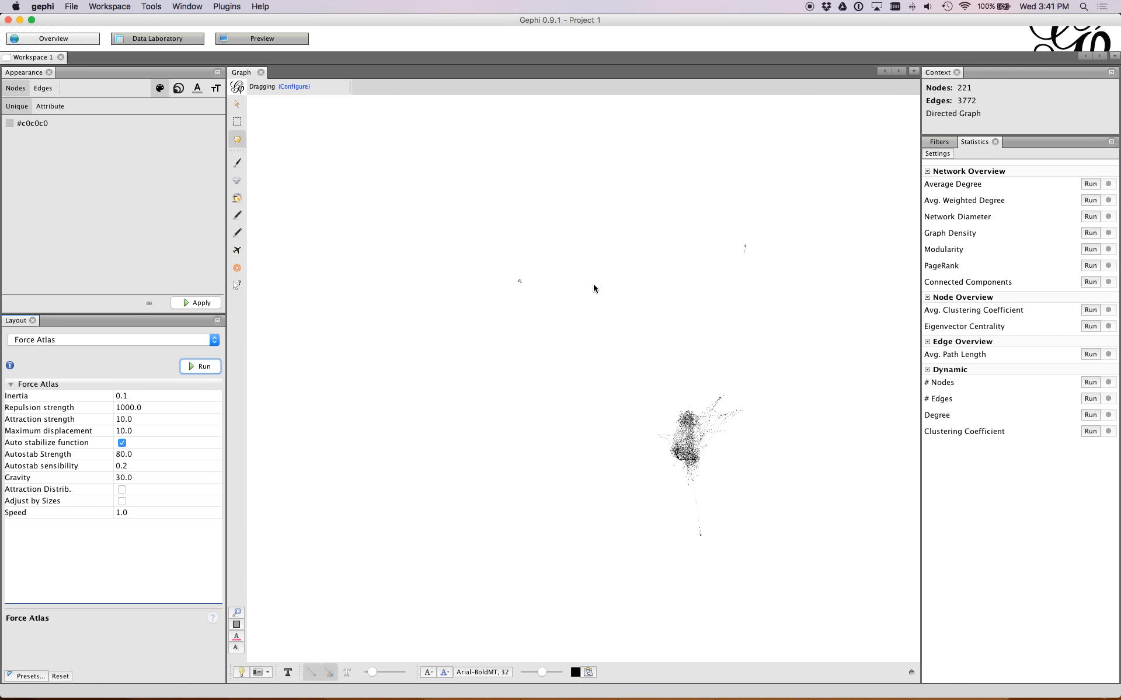
click(242, 142)
click(519, 282)
click(295, 87)
drag(259, 121, 266, 121)
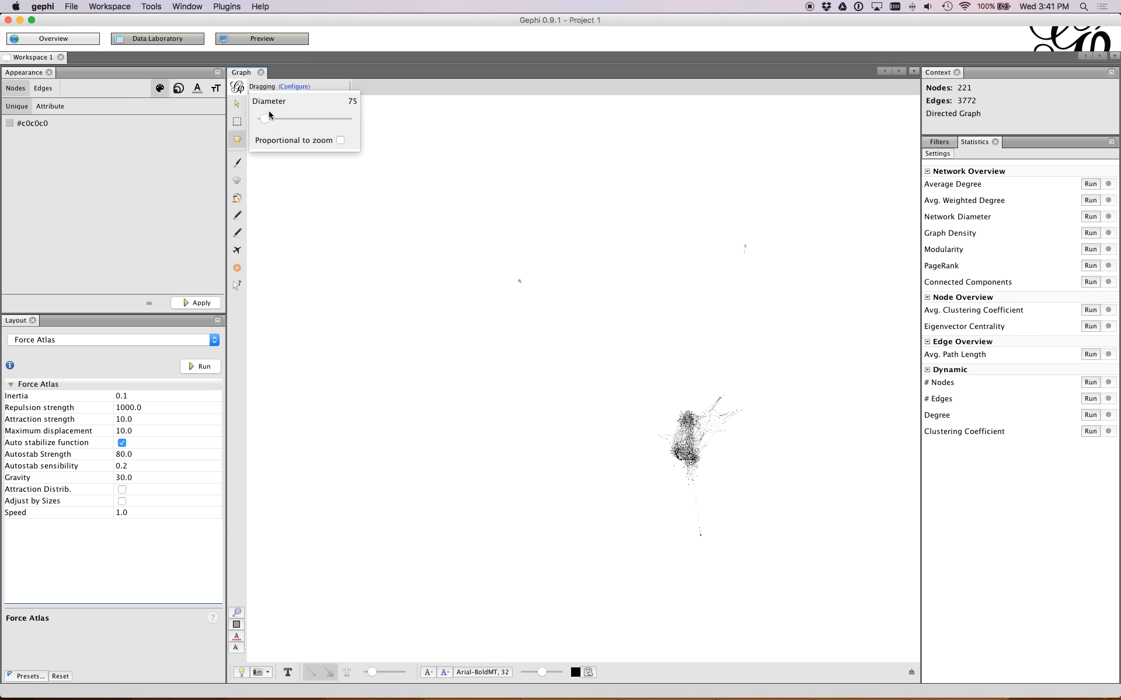
drag(265, 120, 263, 123)
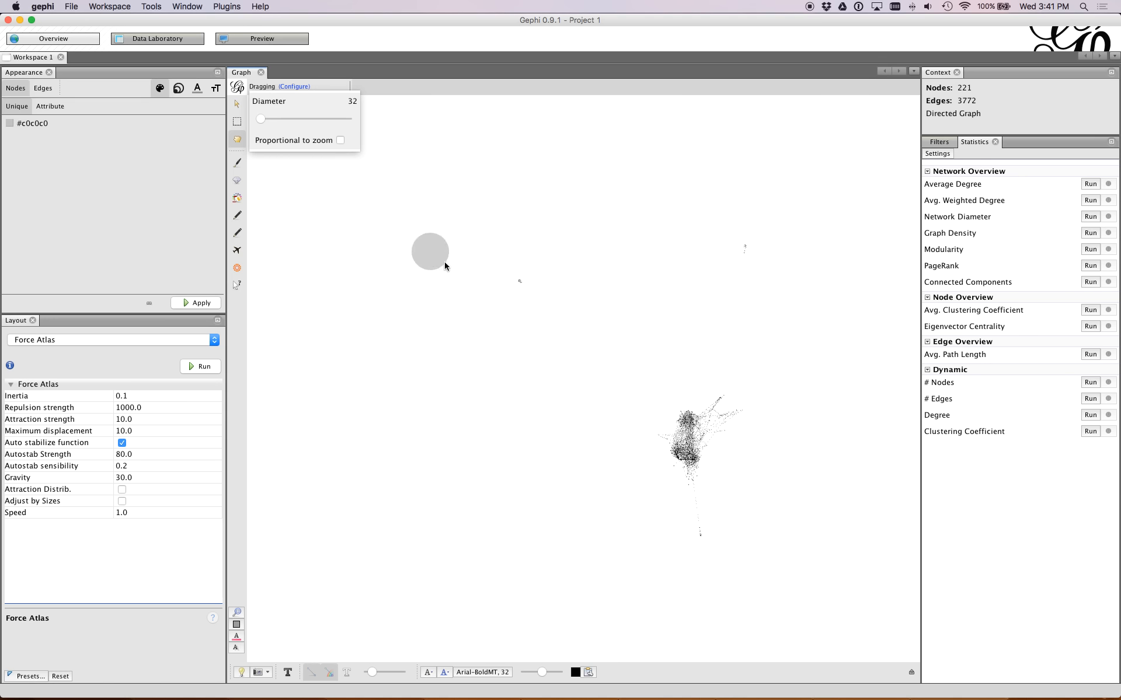
Move the two detached node groups above to the main cluster's left side, and pull the group below it closer
drag(520, 277, 651, 421)
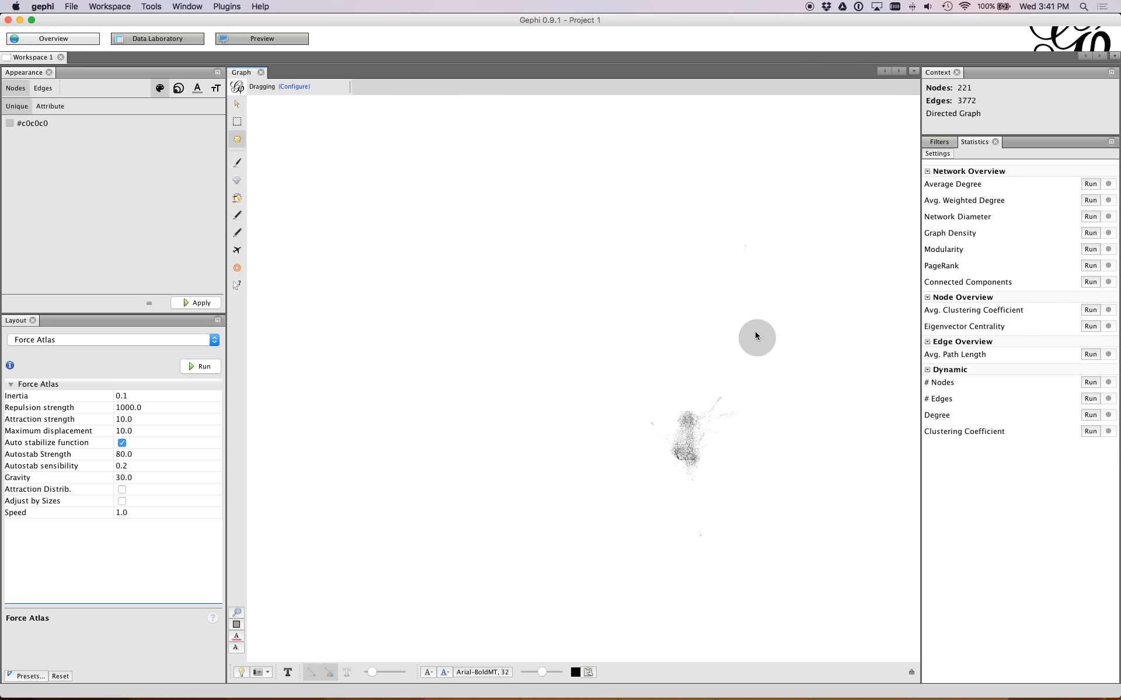
drag(747, 247, 622, 437)
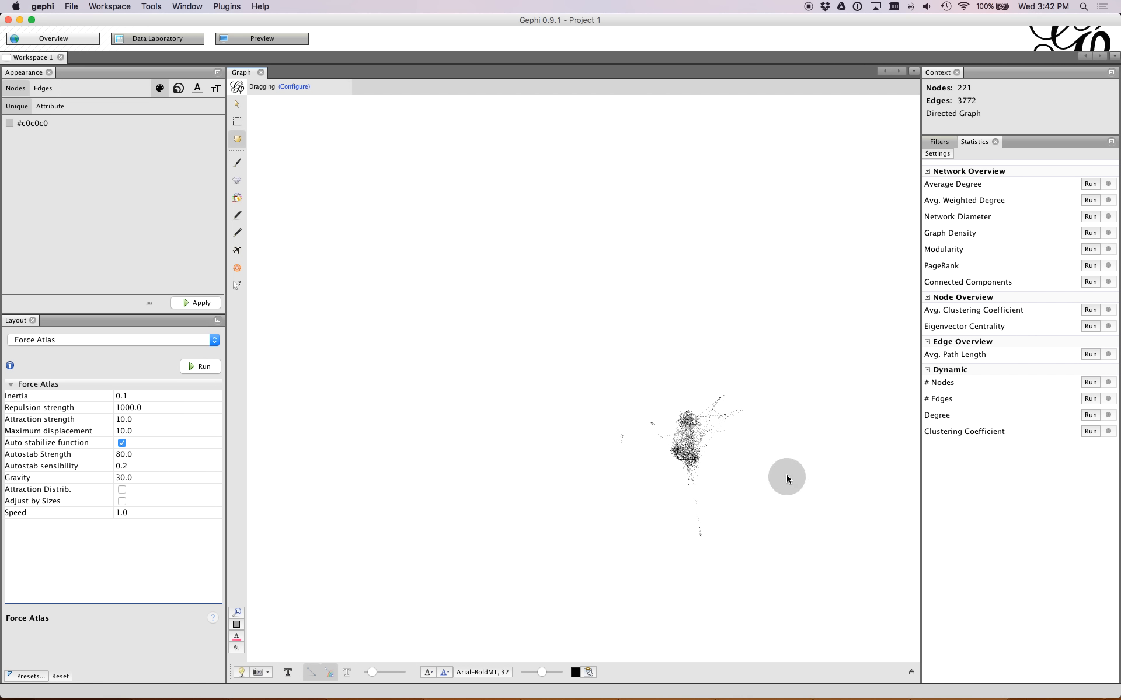
drag(700, 533, 699, 502)
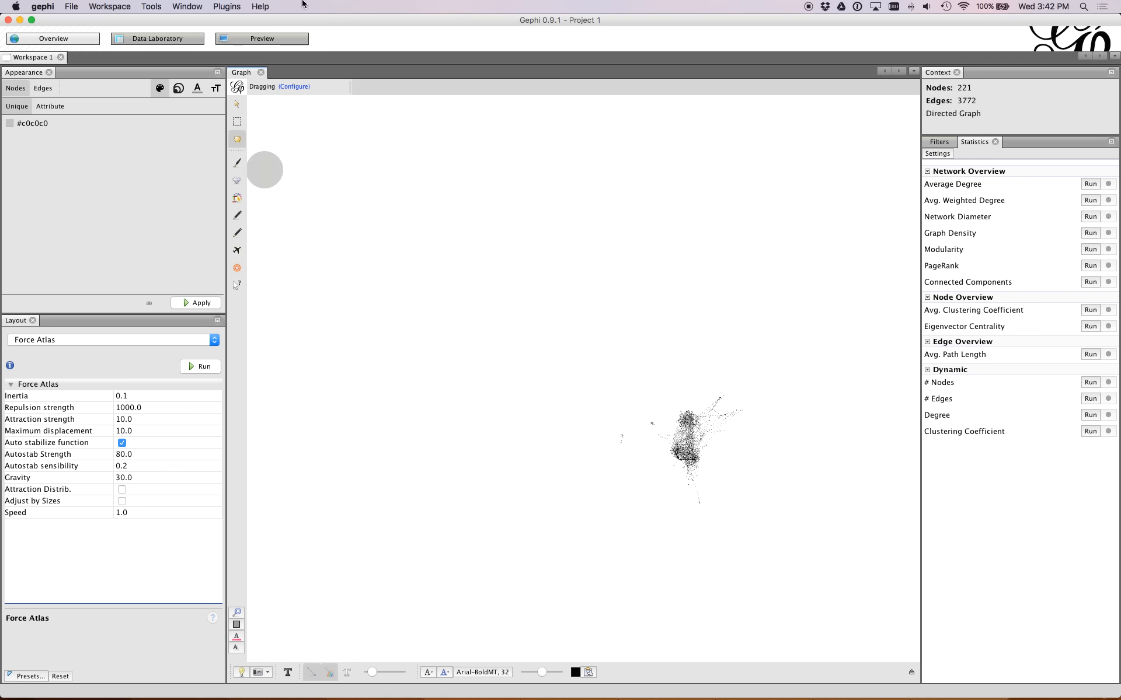
Reduce the Dragging tool's diameter to its minimum and center the graph in the view
click(295, 88)
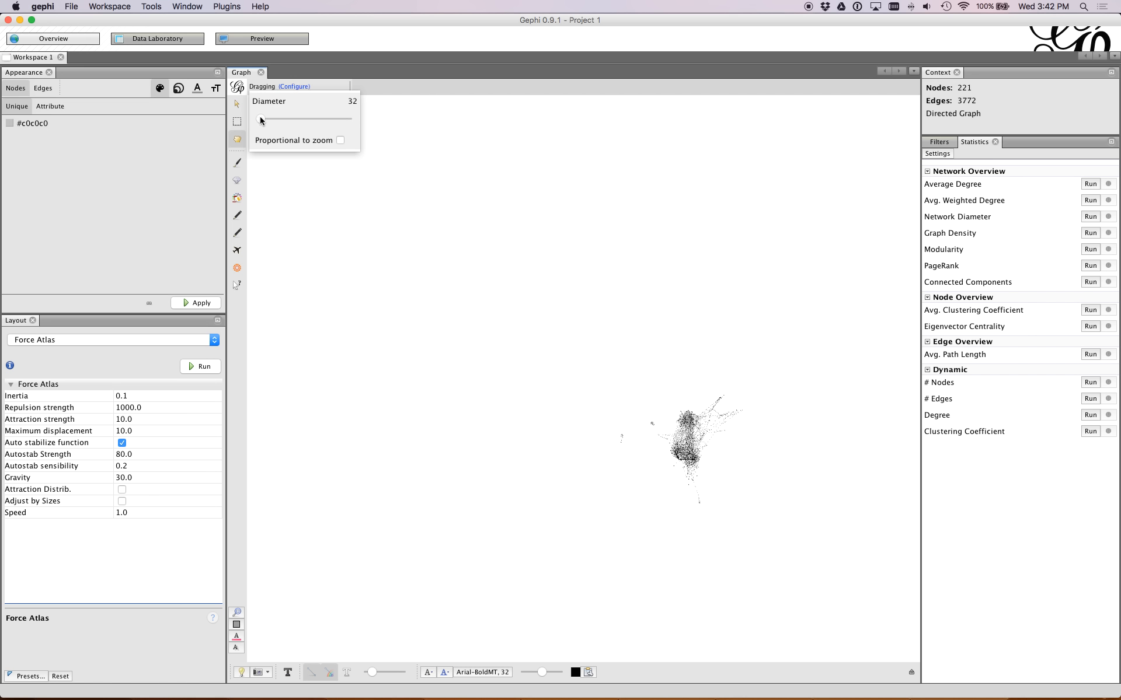
right_click(463, 117)
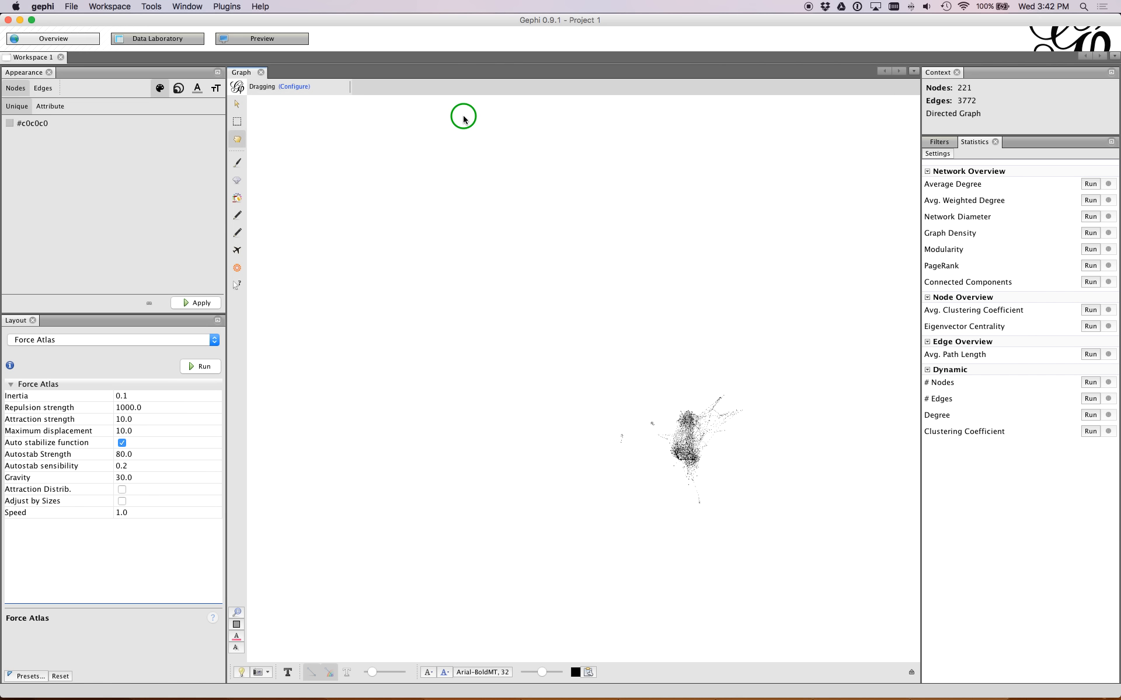
click(393, 223)
click(237, 613)
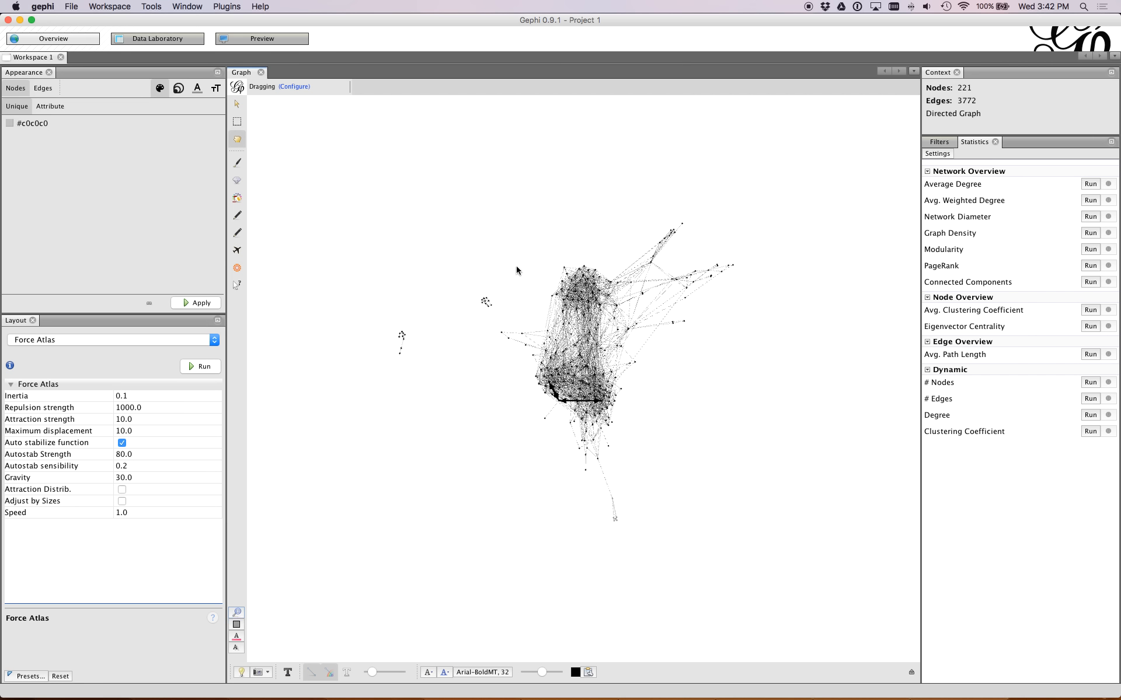
scroll(606, 336, up, 2)
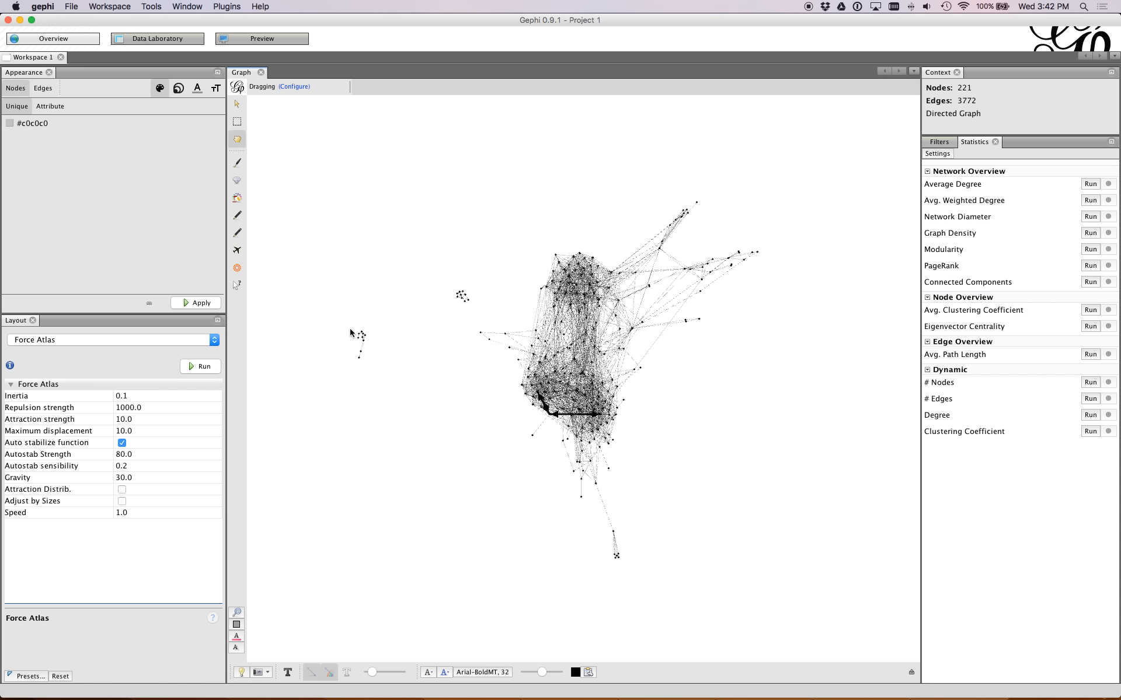
Enlarge the Dragging tool's diameter and move the farthest detached node group closer to the main cluster, below the other detached group
click(300, 86)
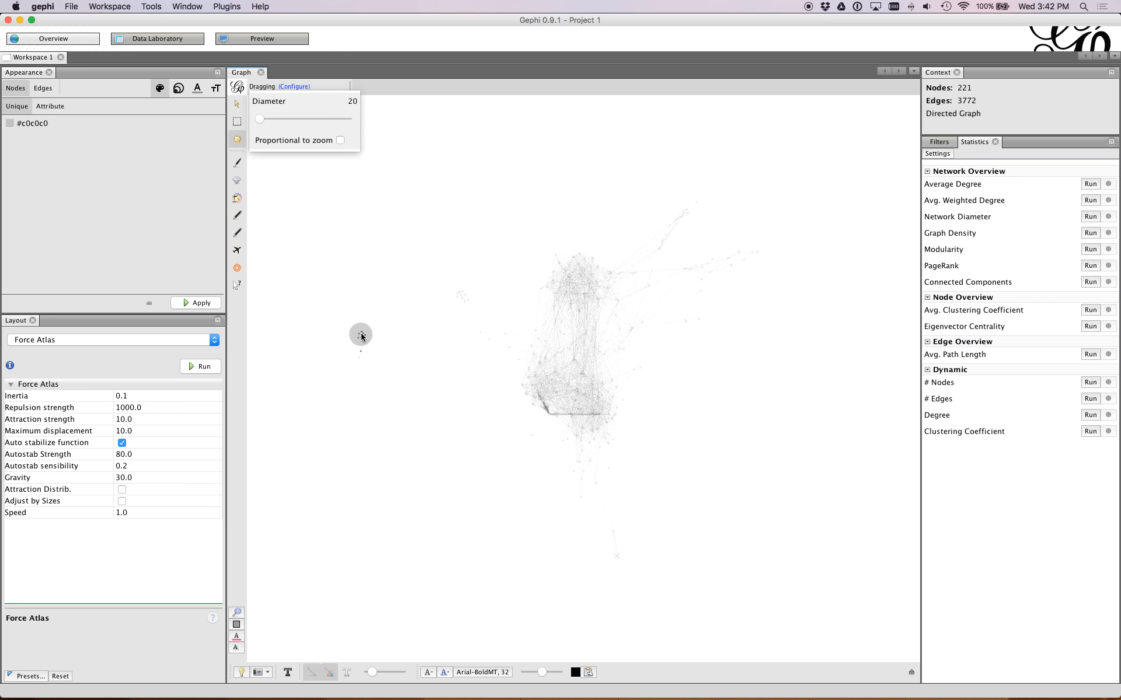
drag(261, 118, 265, 118)
drag(366, 344, 477, 430)
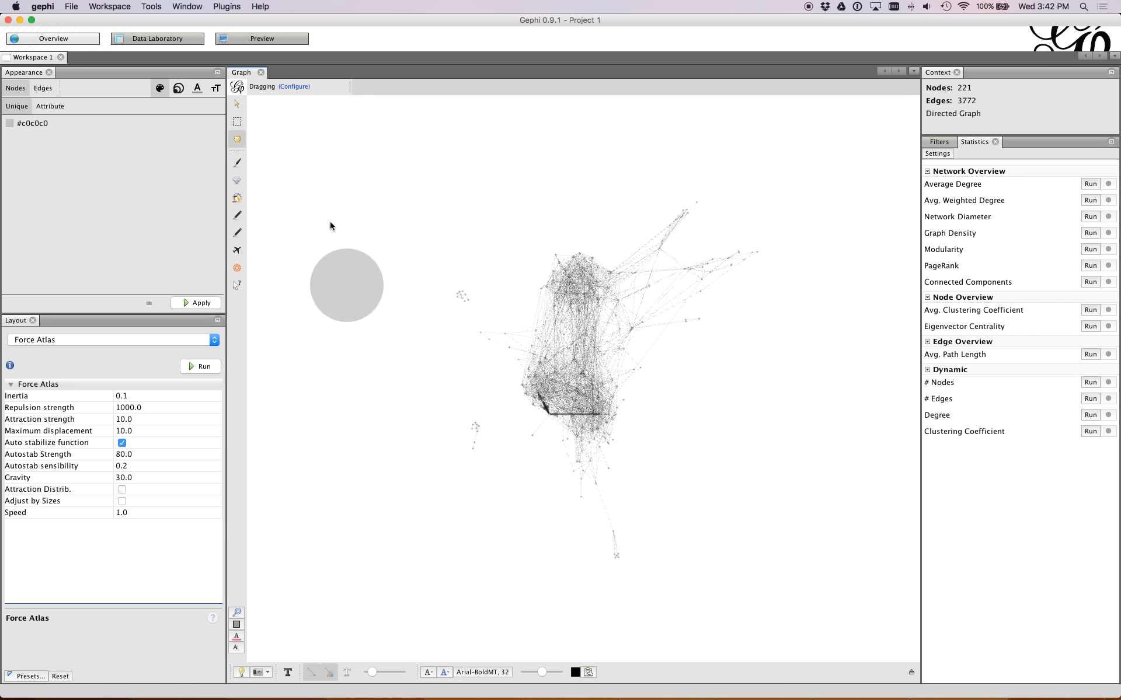
Set the Dragging tool's diameter to 1
click(292, 86)
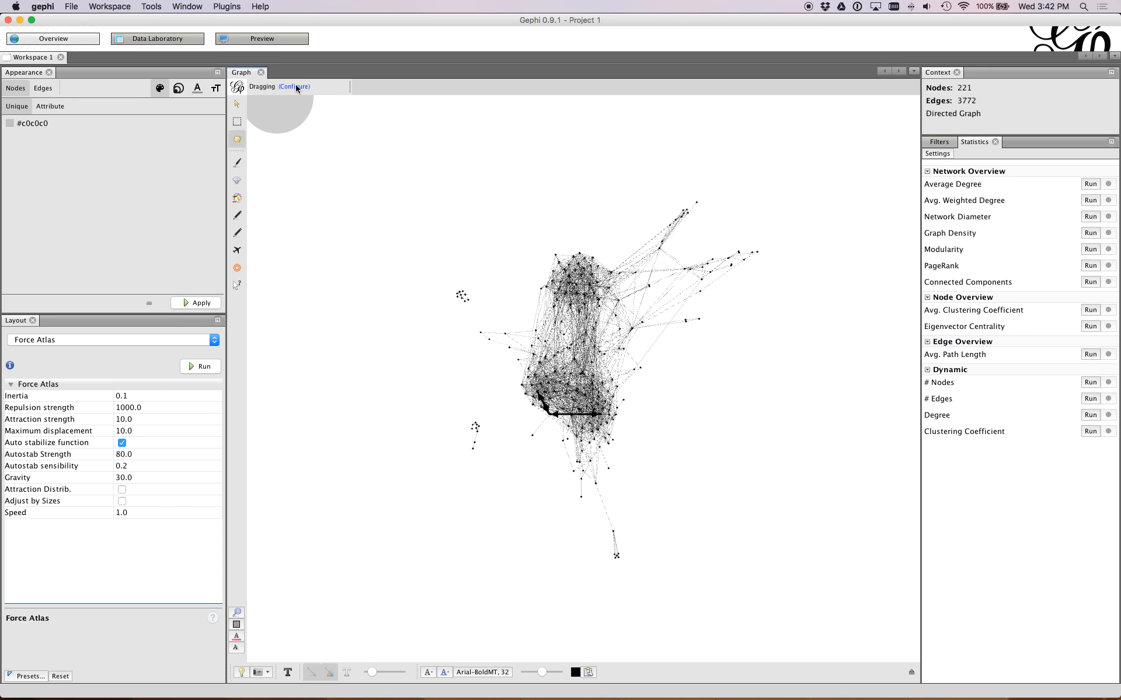
click(296, 87)
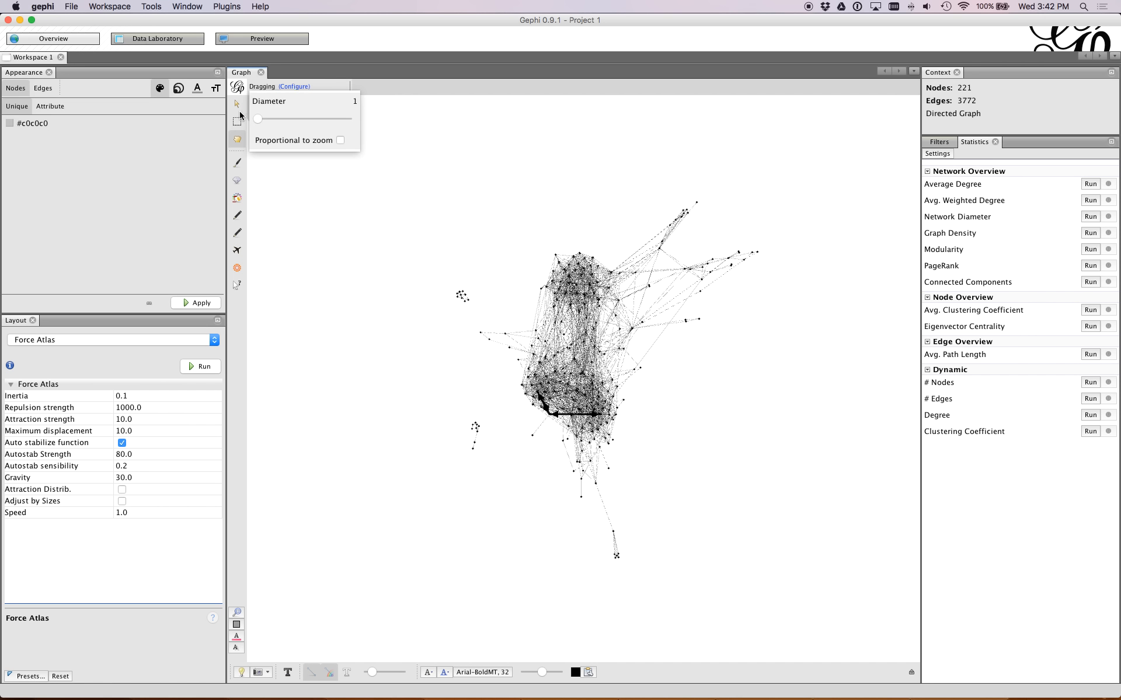
click(339, 260)
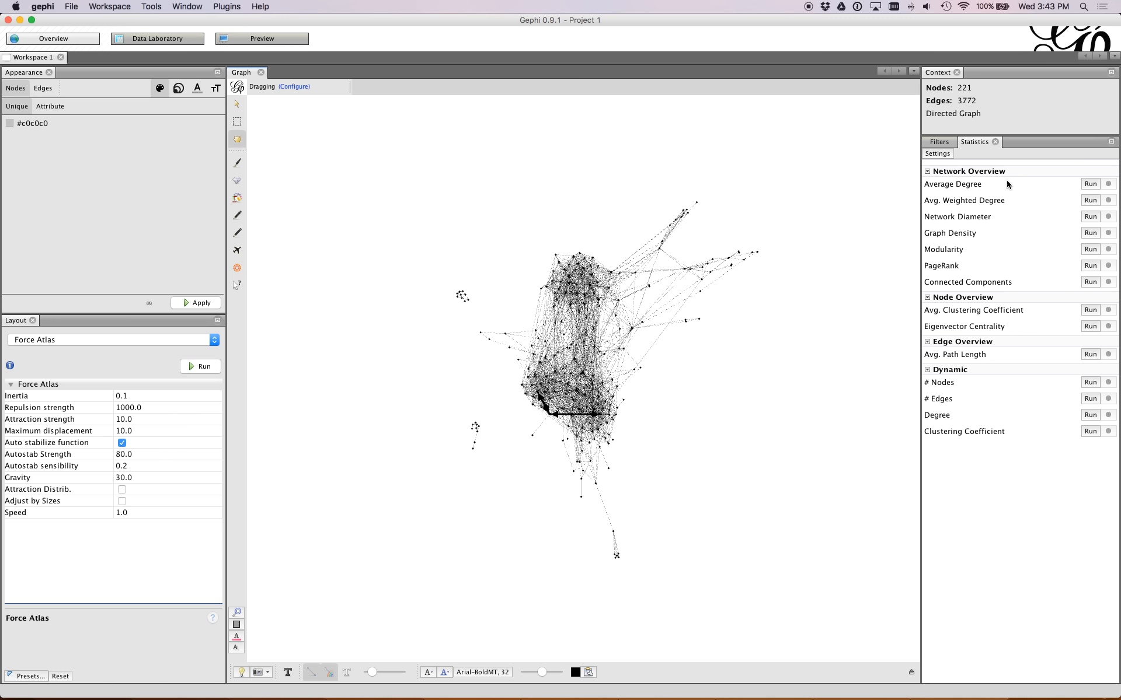
Run the Average Degree statistic, look over the degree distribution in its report, and close the report
click(1090, 184)
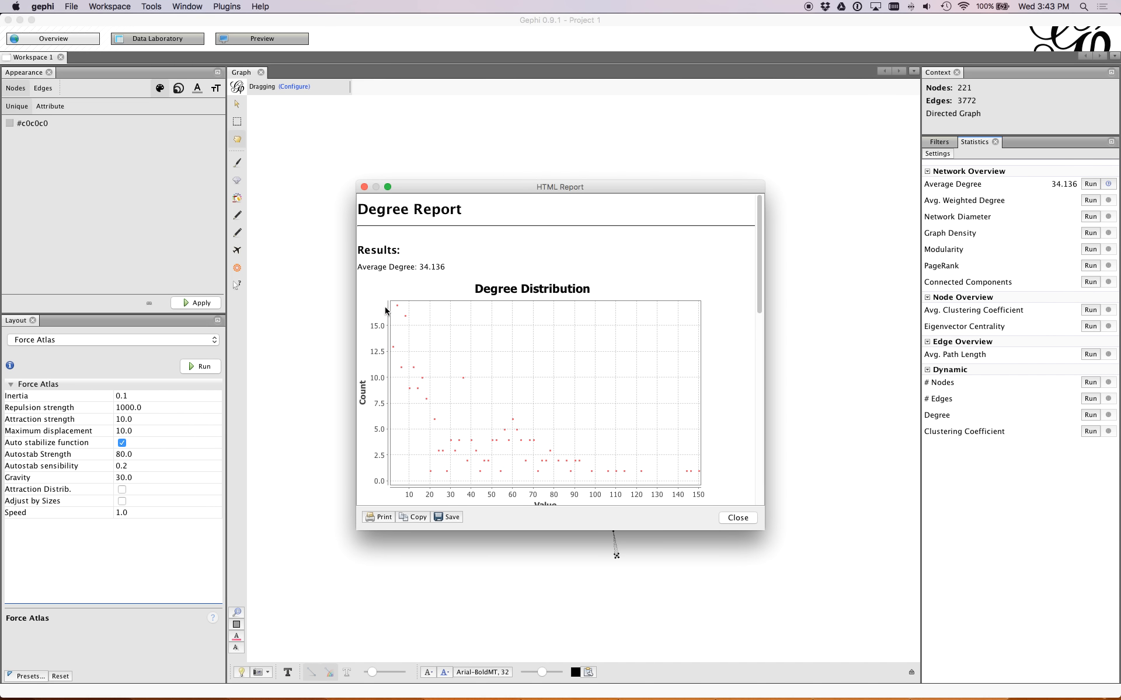
scroll(668, 451, down, 3)
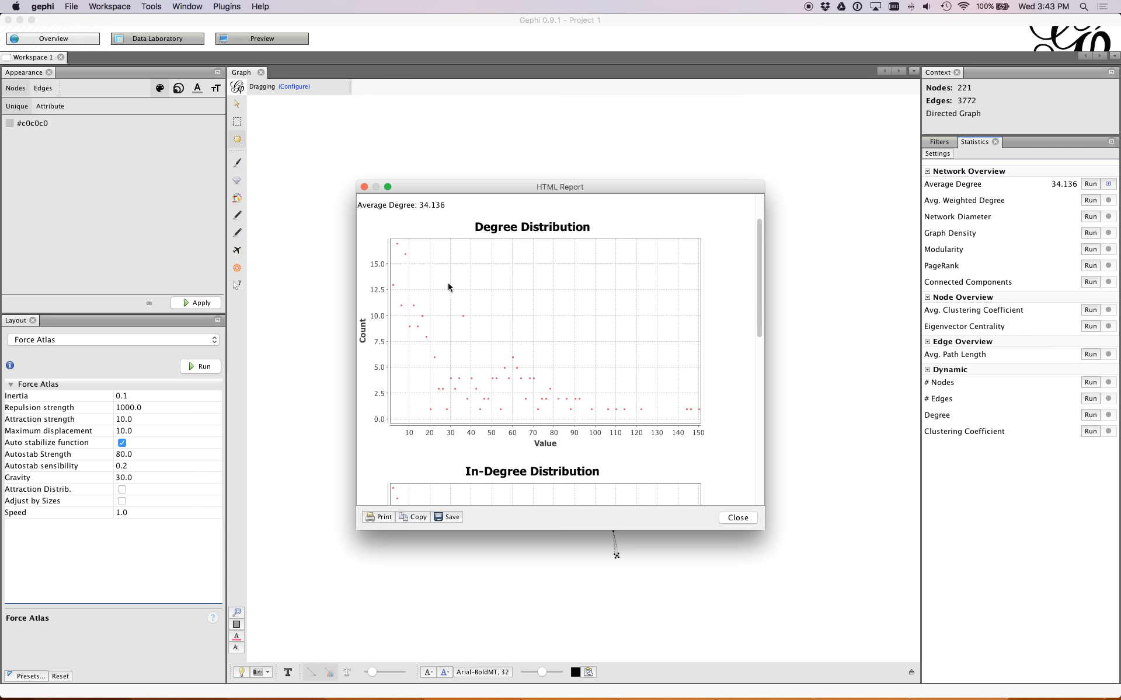
click(737, 517)
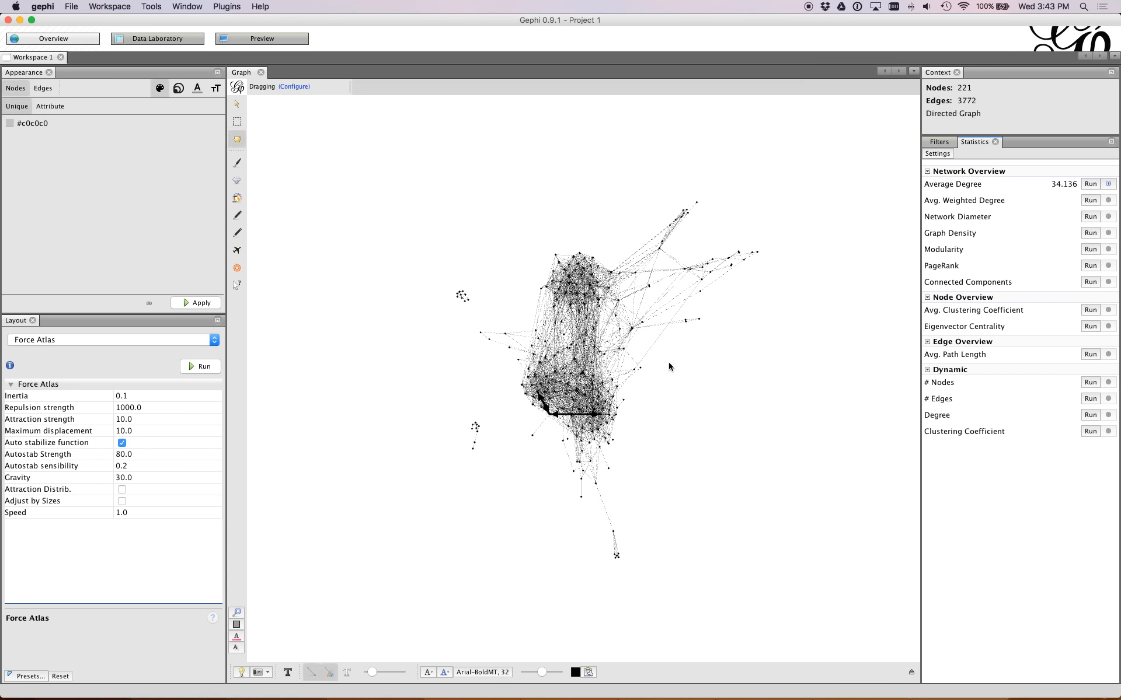
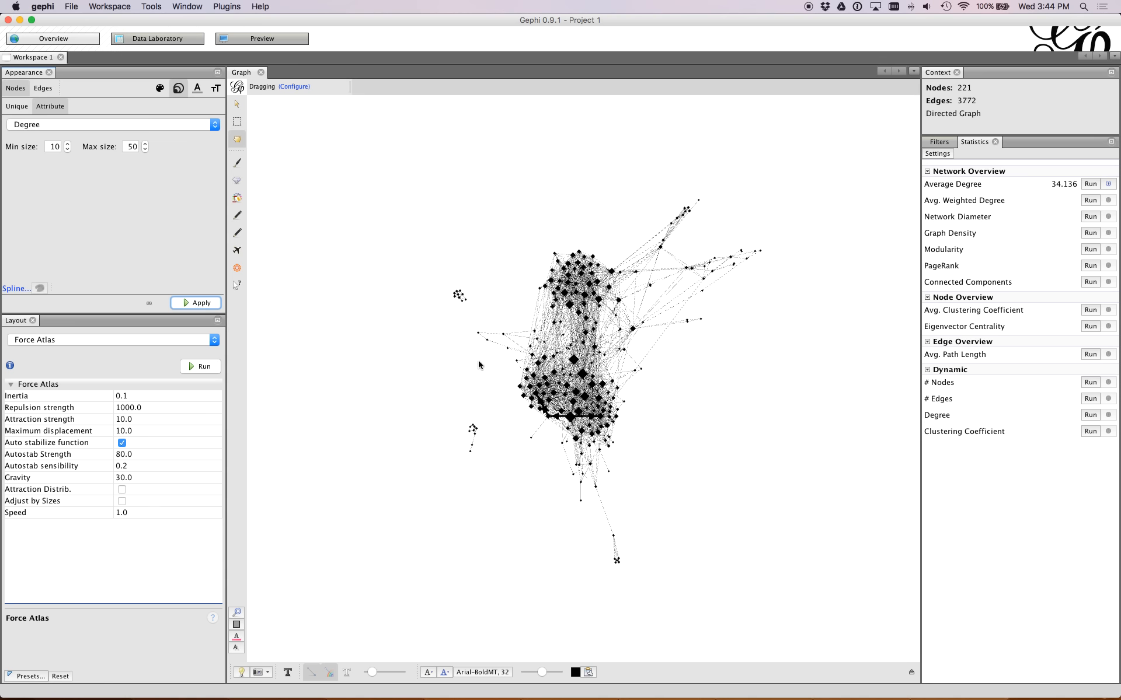
Show the node labels on the graph and slightly enlarge their text size
scroll(742, 348, up, 3)
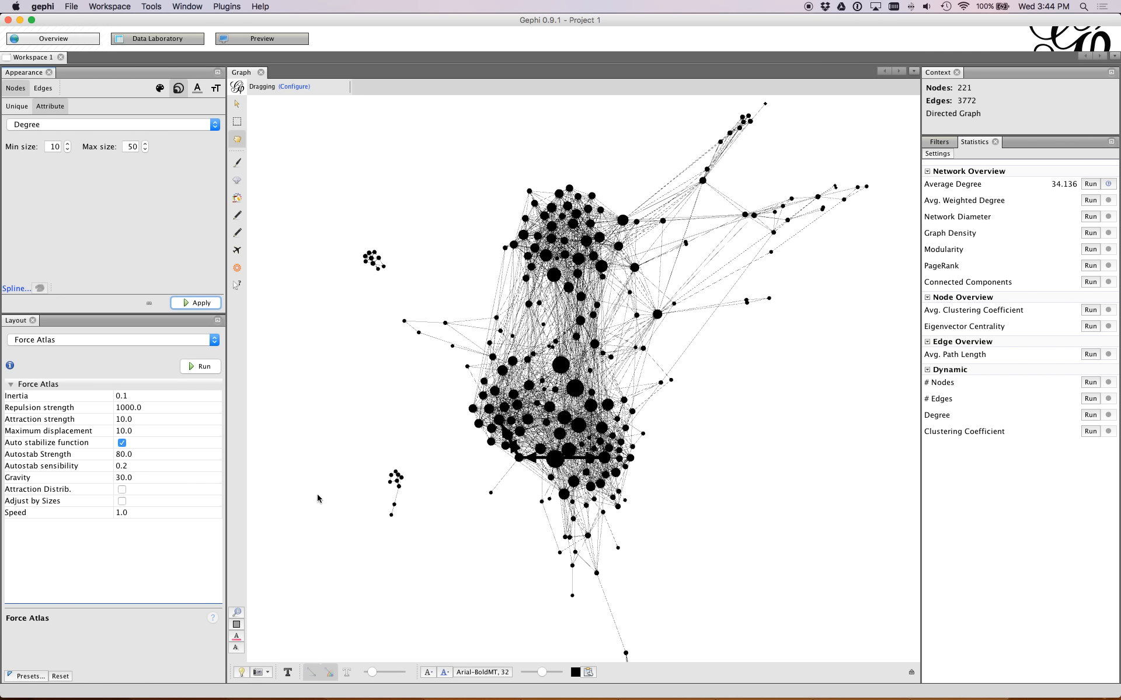
click(286, 673)
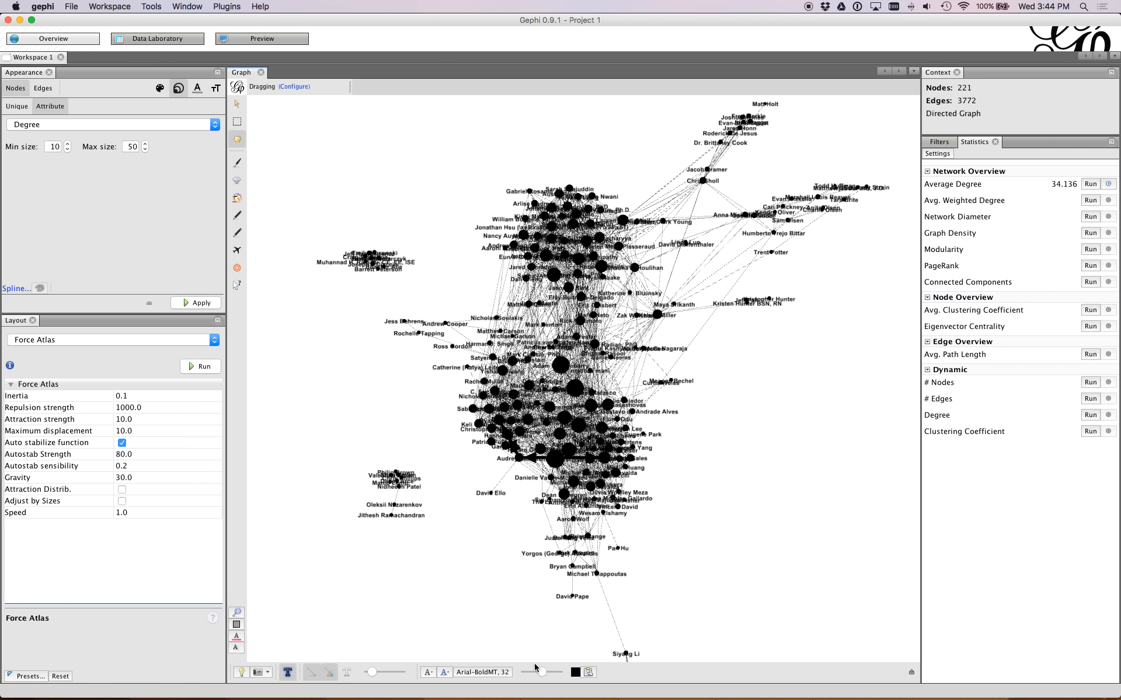
mouse_move(543, 674)
mouse_down()
mouse_move(555, 674)
mouse_move(528, 675)
mouse_move(548, 677)
mouse_up()
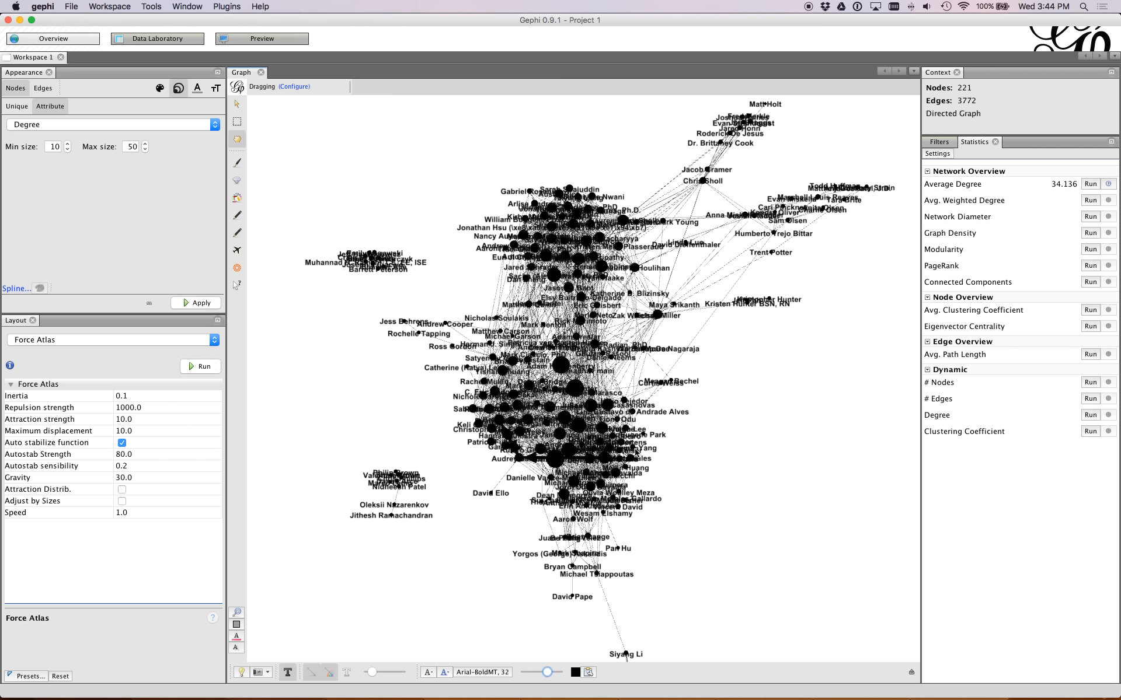
scroll(700, 493, down, 5)
scroll(681, 452, up, 4)
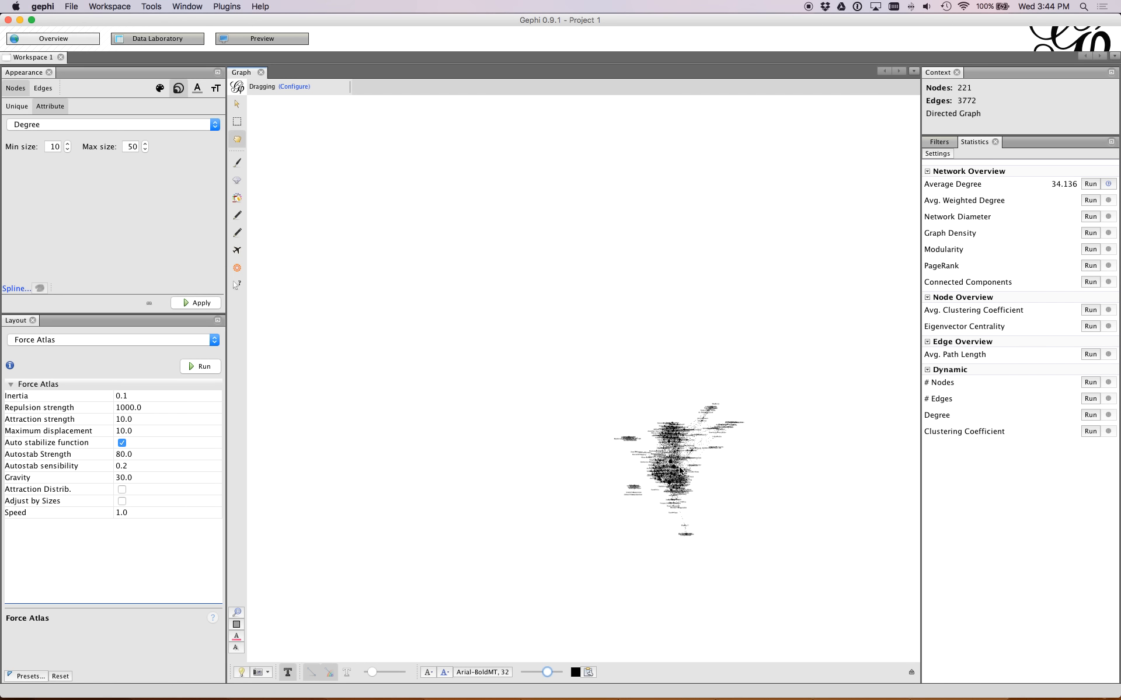
scroll(681, 452, up, 8)
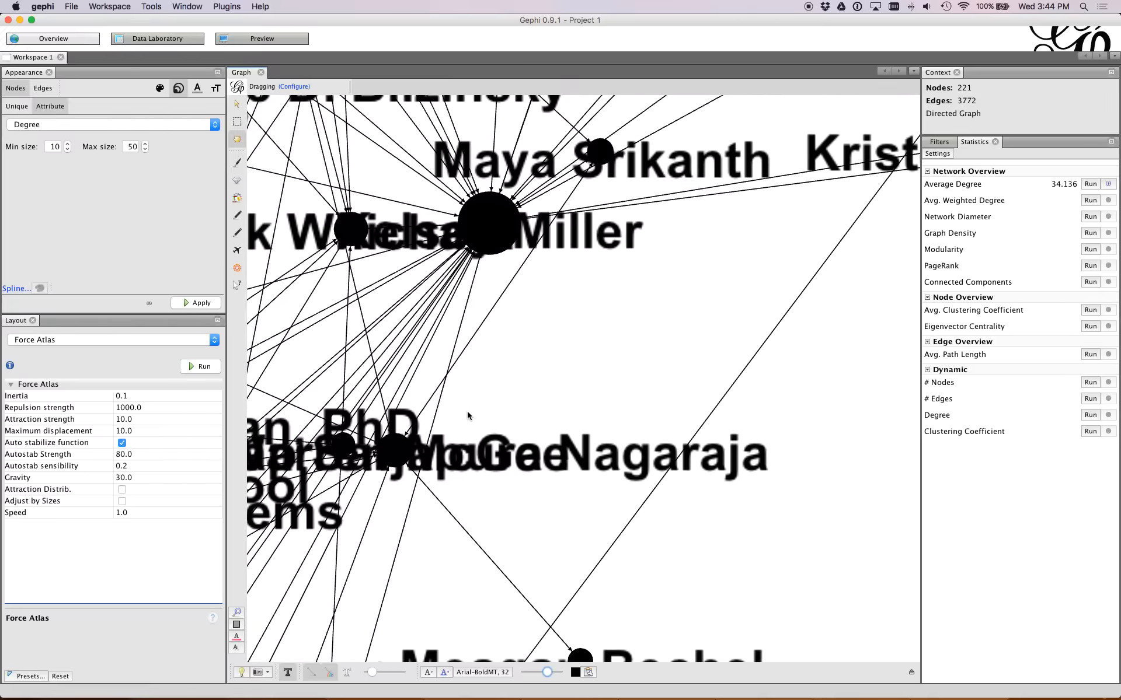
scroll(471, 418, down, 6)
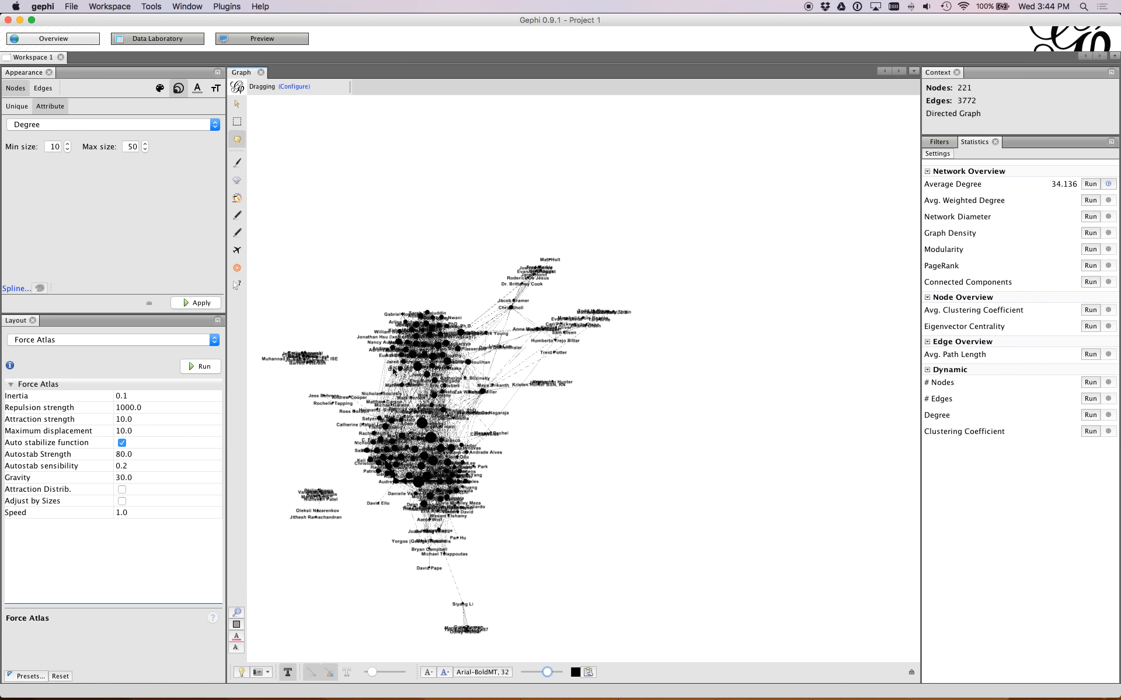
Switch the layout to Label Adjust, run it with speed 1.0 and node size included, and stop it
click(90, 340)
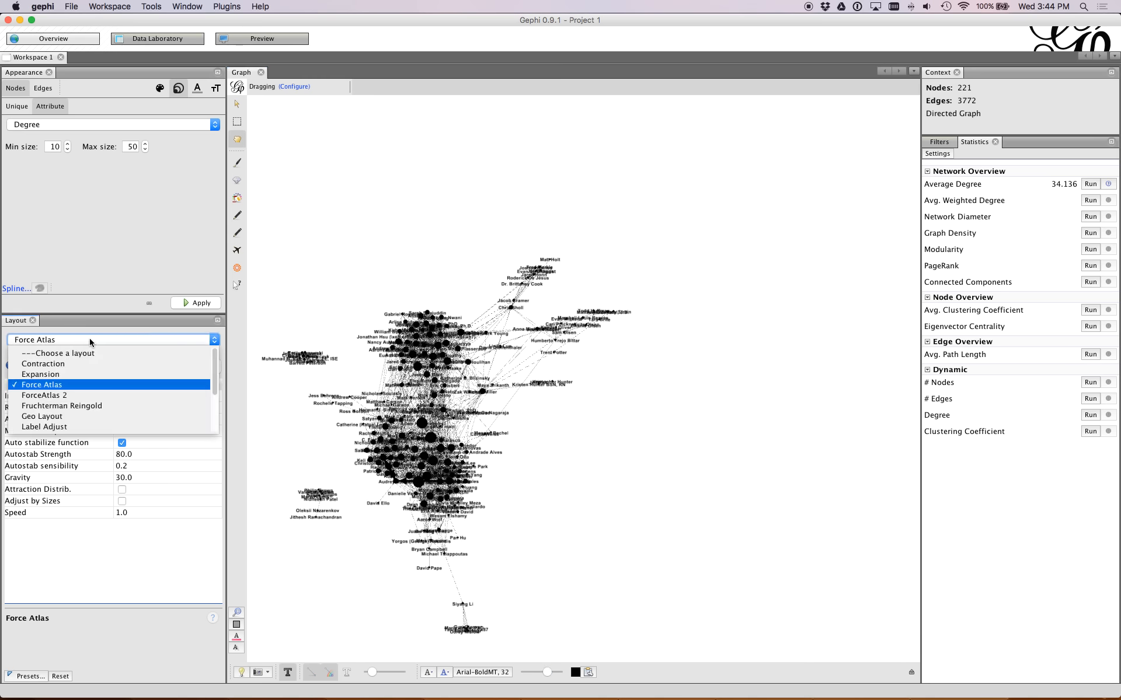
scroll(80, 396, down, 2)
click(69, 406)
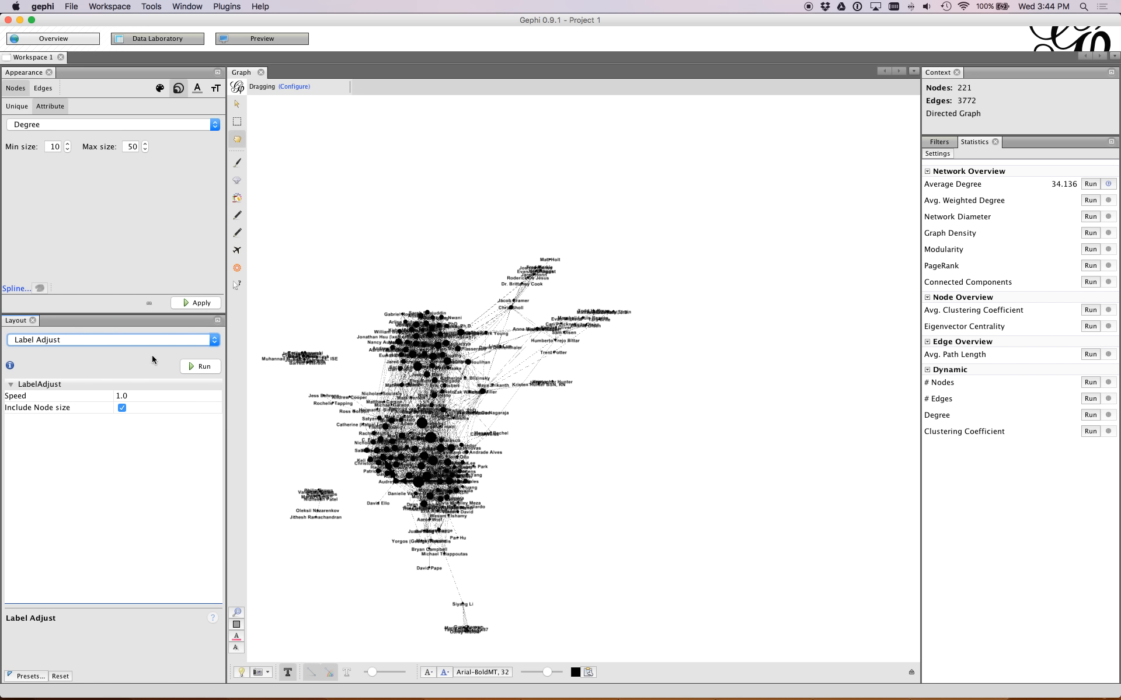
click(198, 368)
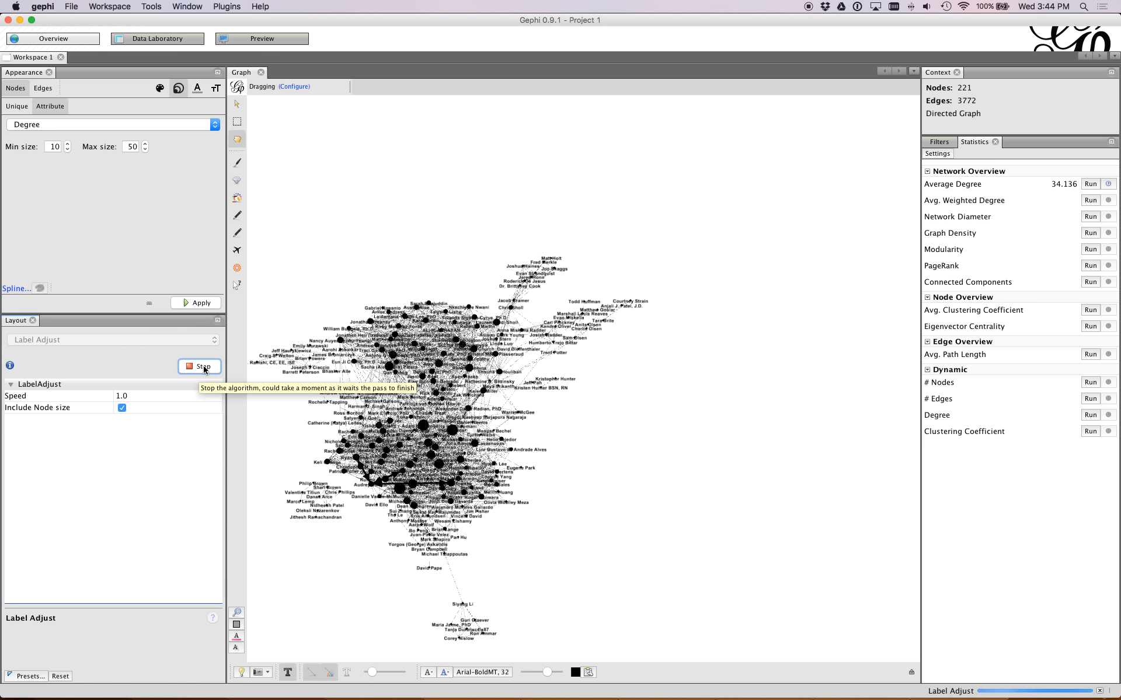
click(203, 366)
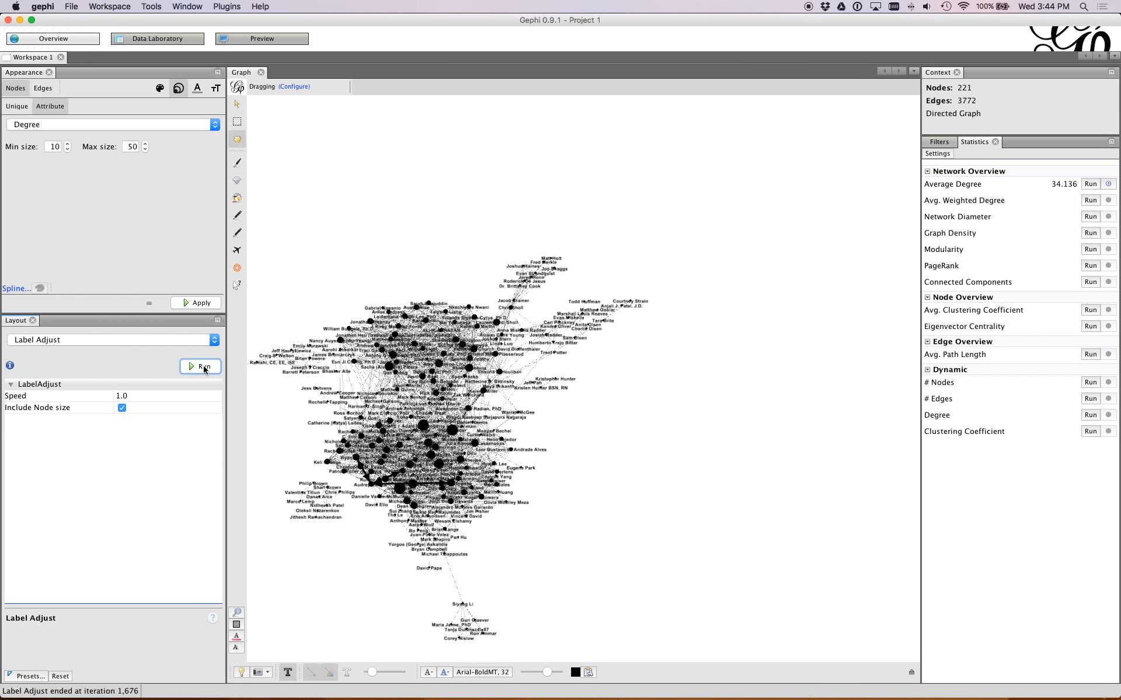
Center the graph in the view and hide the node labels
click(239, 611)
scroll(586, 368, up, 5)
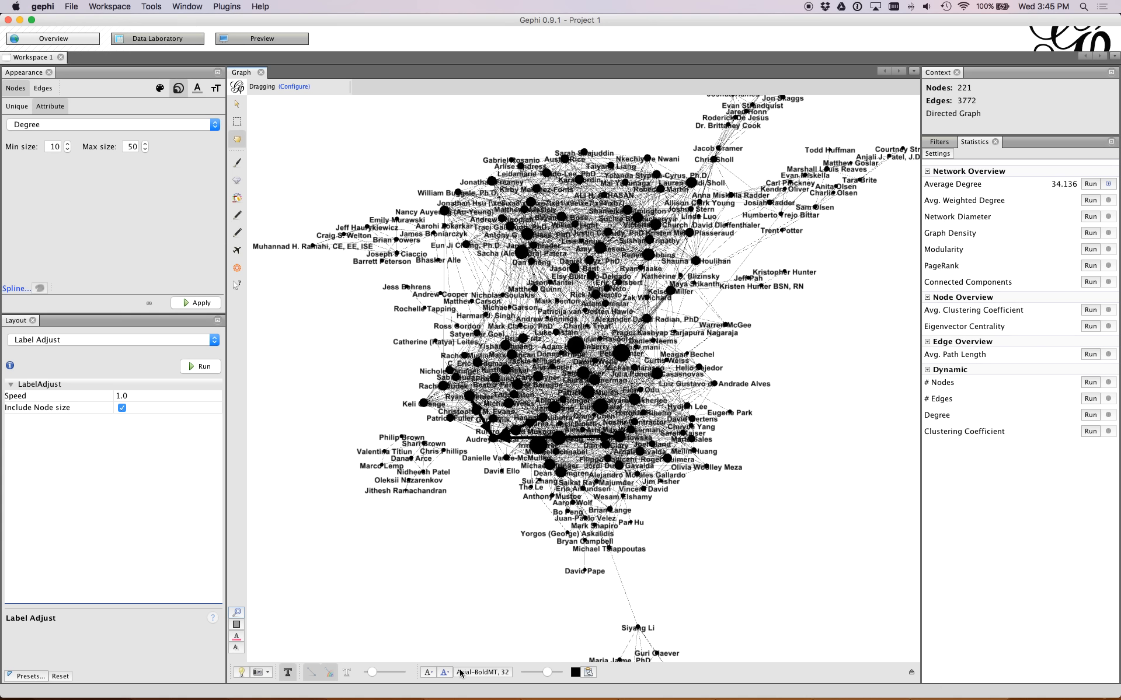
click(287, 672)
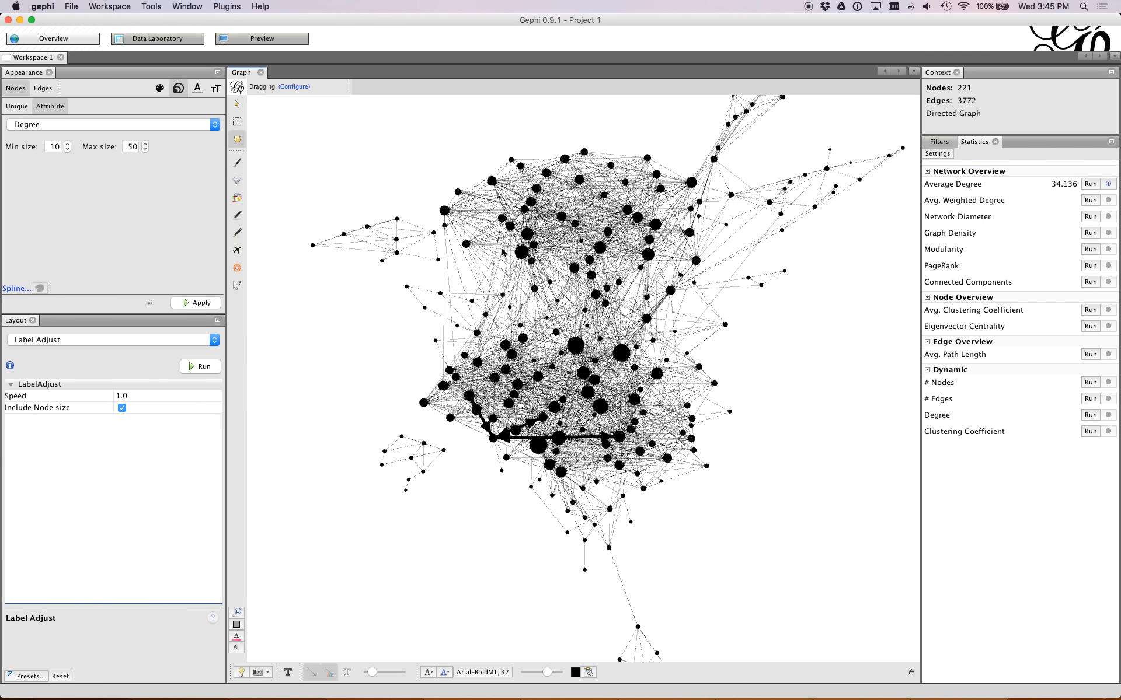
Open the node table in the Data Laboratory and sort it by Degree in descending order
click(171, 41)
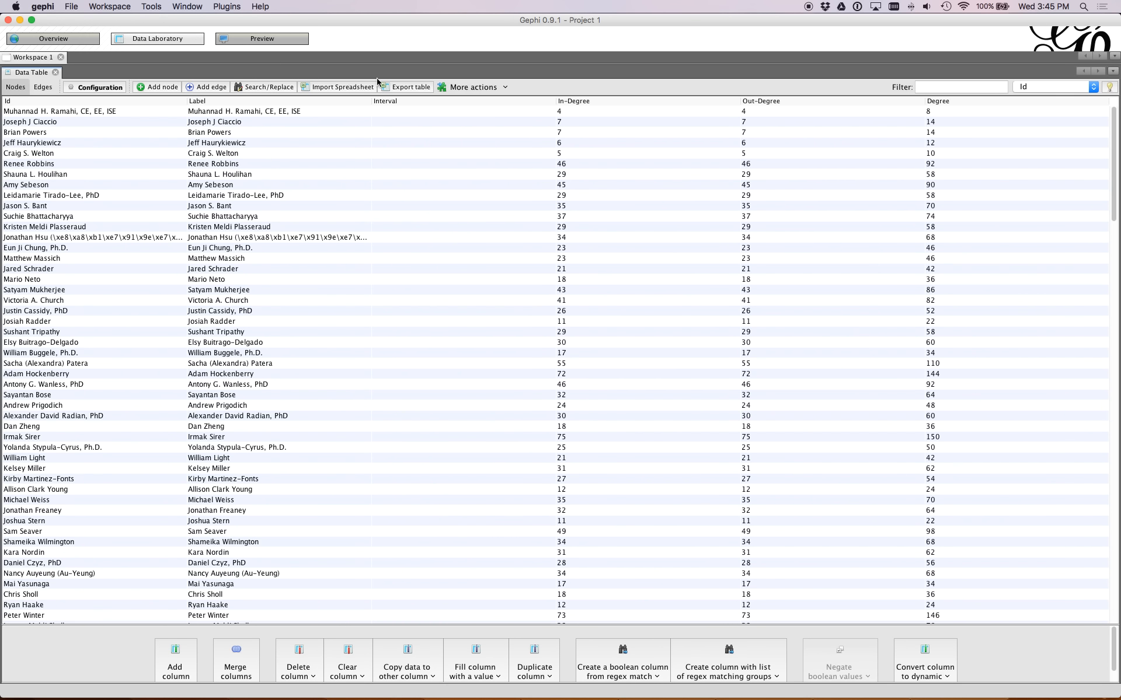
click(949, 102)
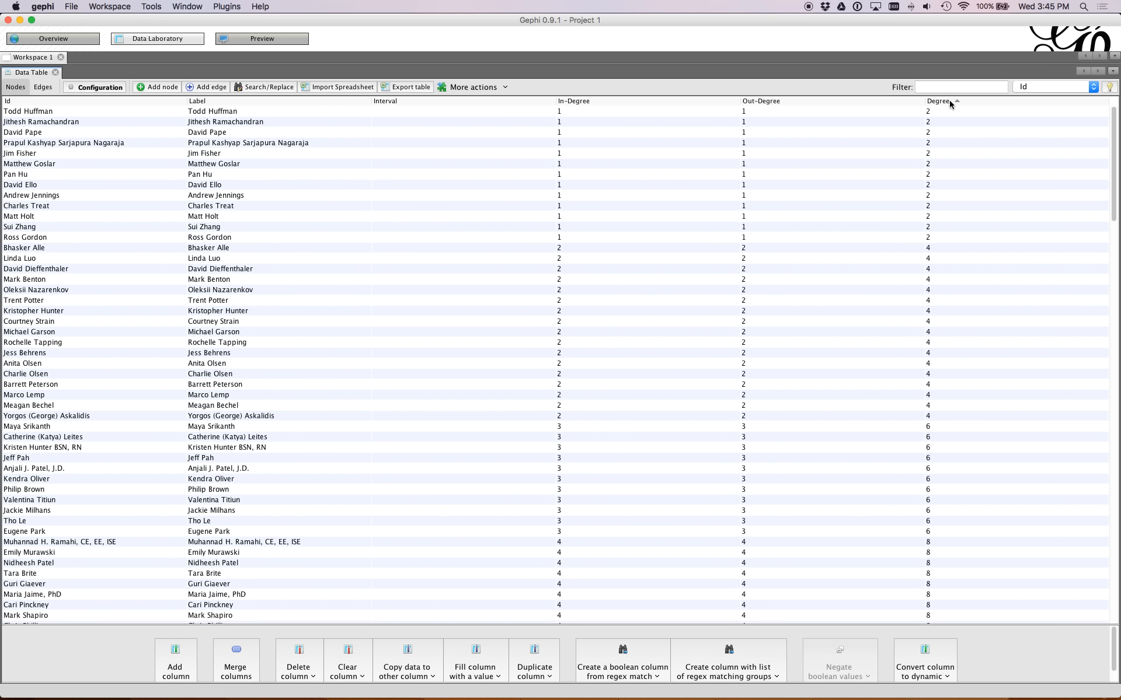
click(950, 101)
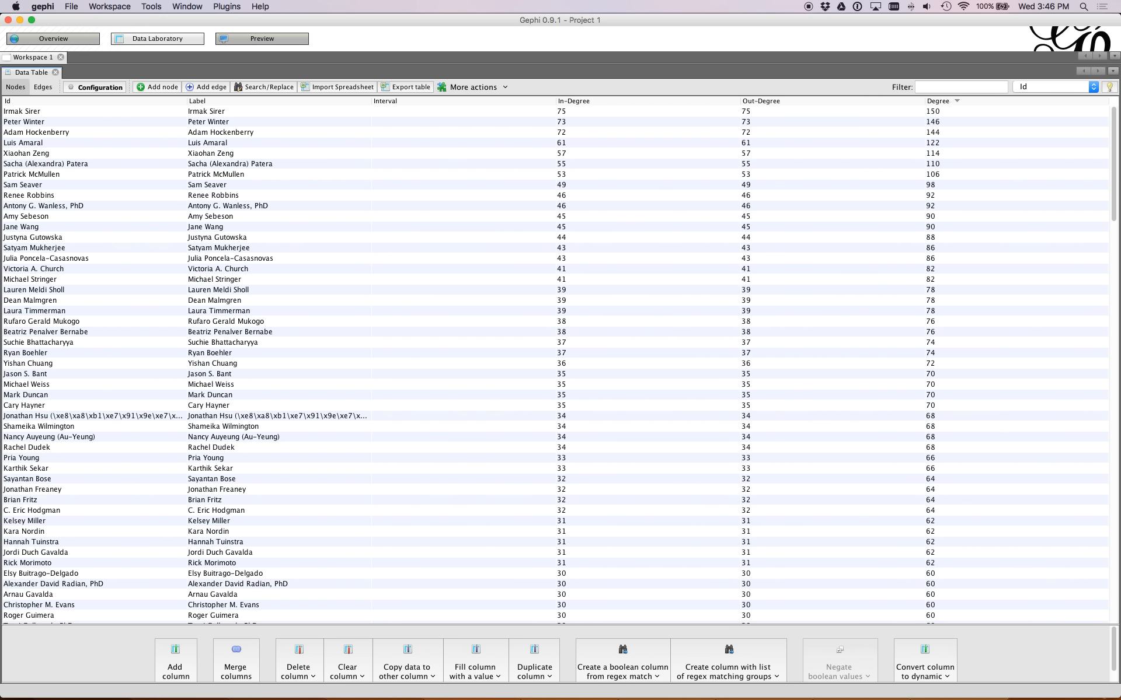
Go through the first nine rows of the sorted node table one by one to examine the highest-degree nodes
click(250, 112)
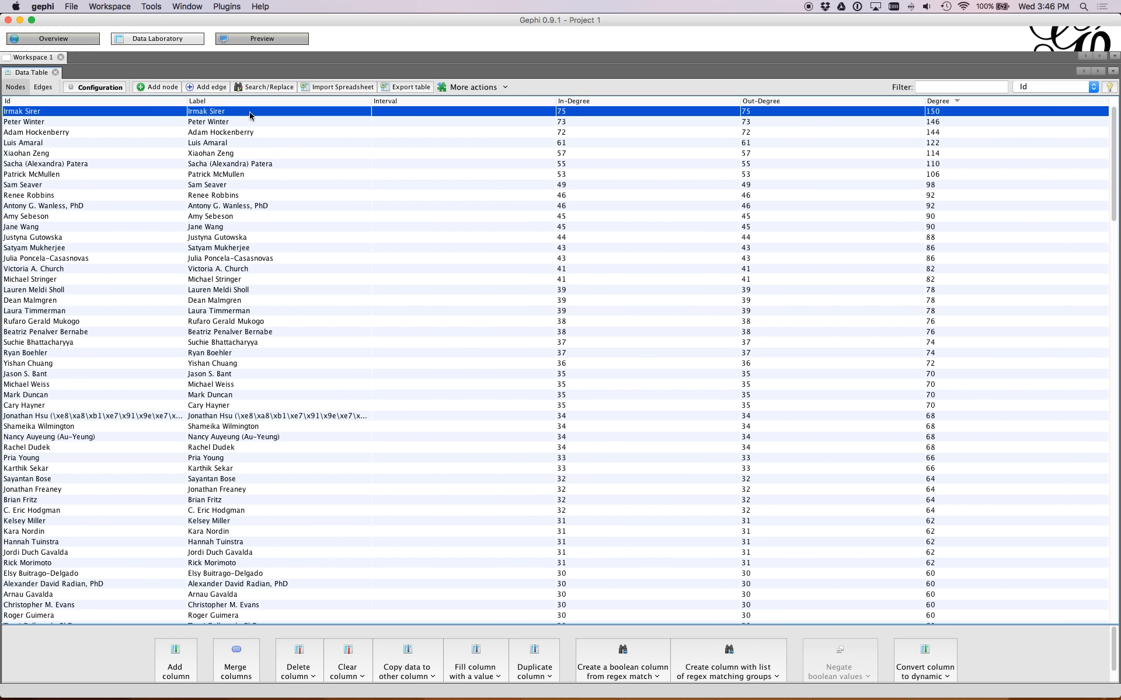
key(Down)
key(Down)
key(Down)
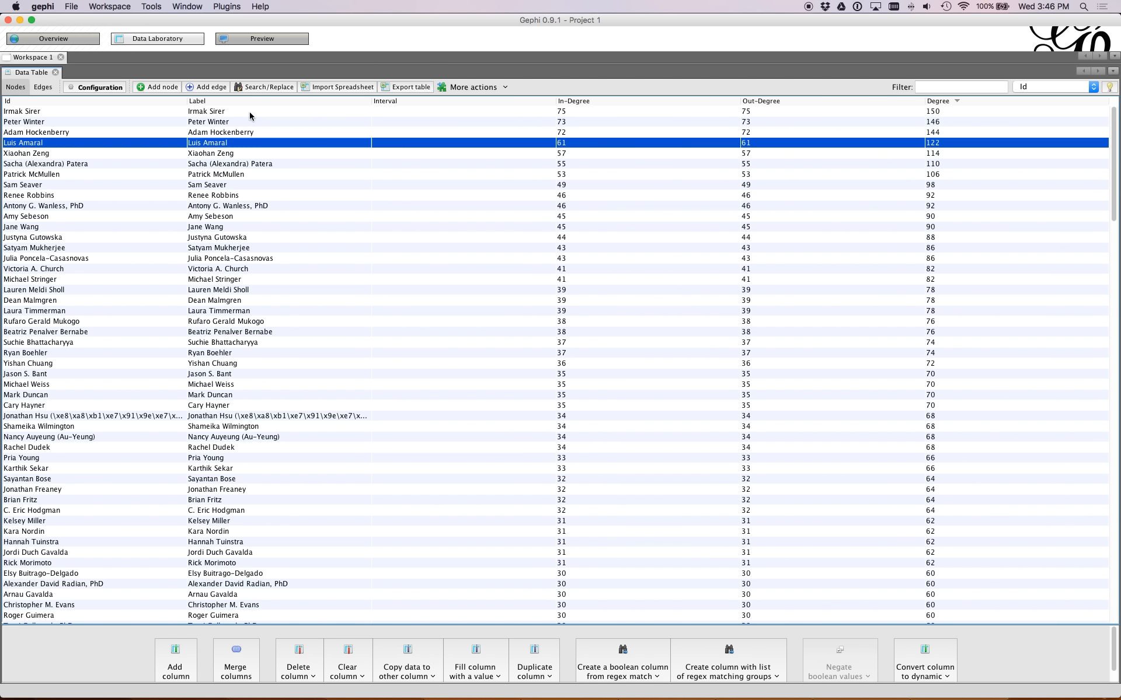
key(Down)
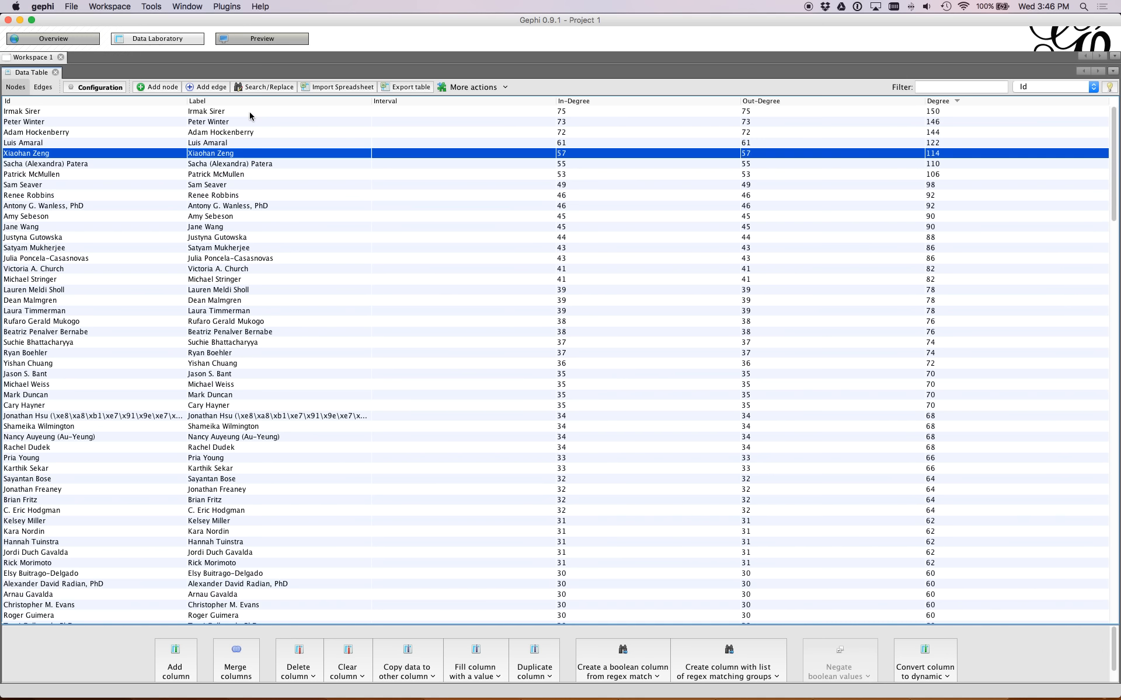
key(Down)
key(Down)
key(Down)
key(Down)
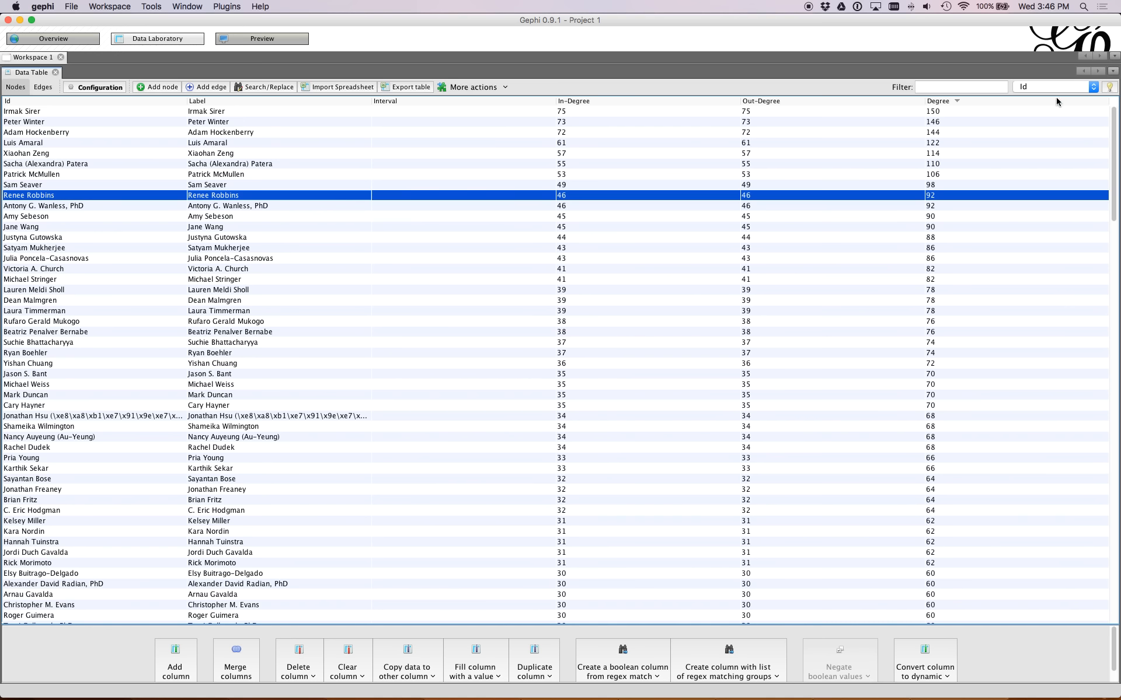
Check which columns the node table can be filtered by, and return to the Overview workspace
click(1042, 87)
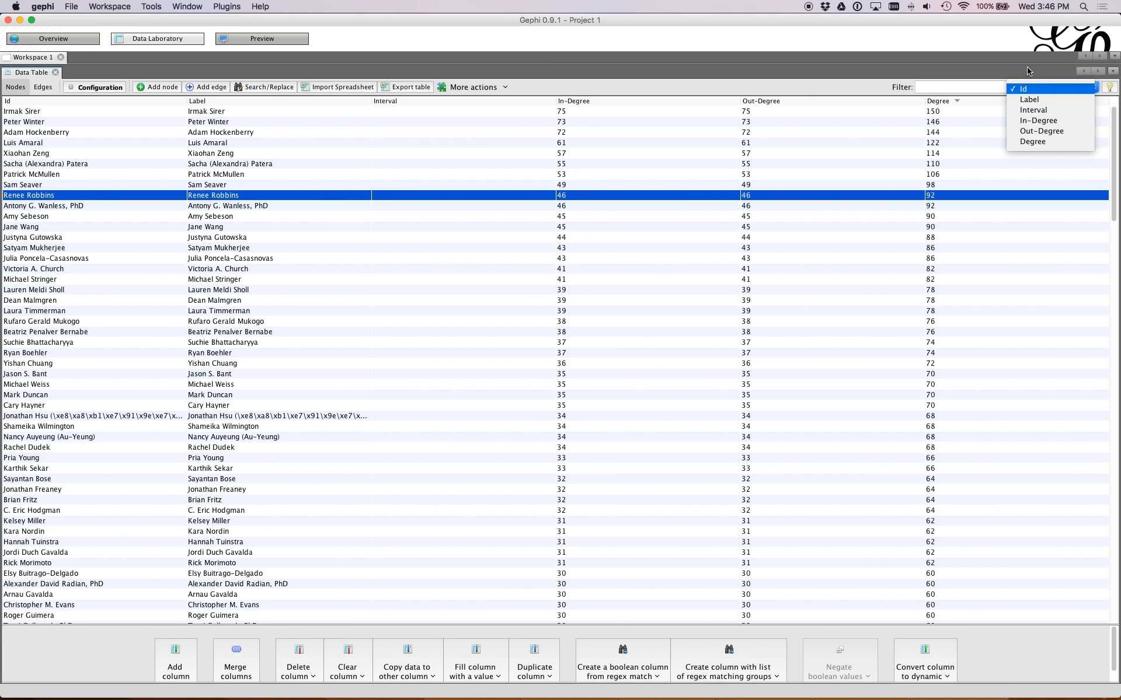
click(810, 88)
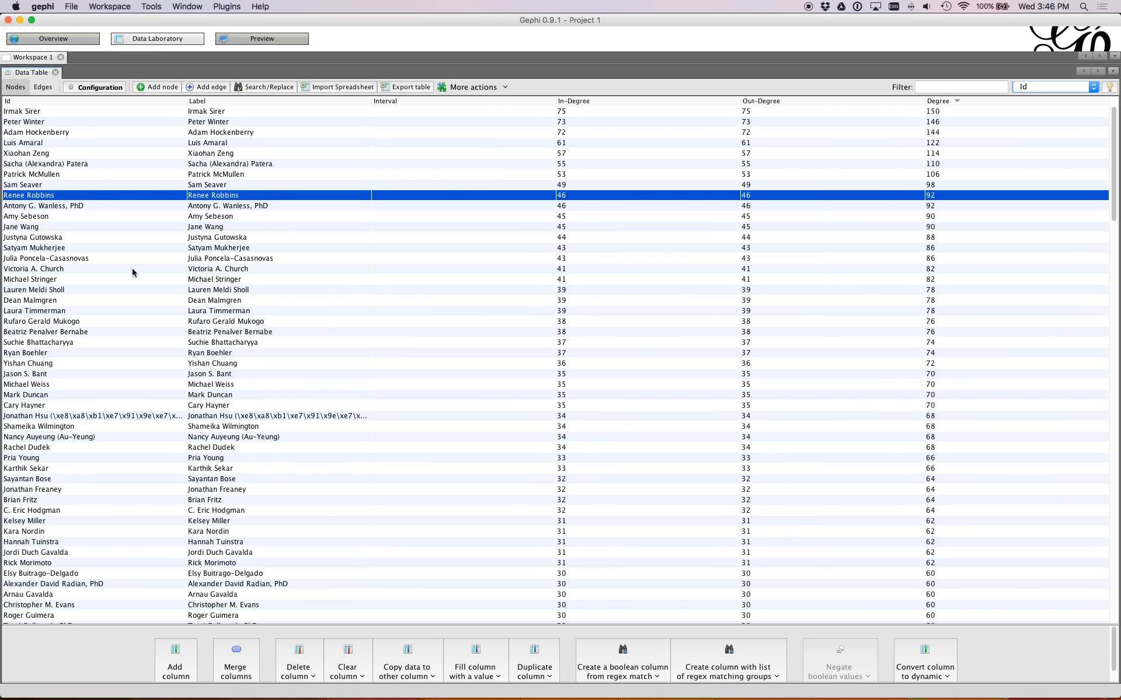
click(74, 42)
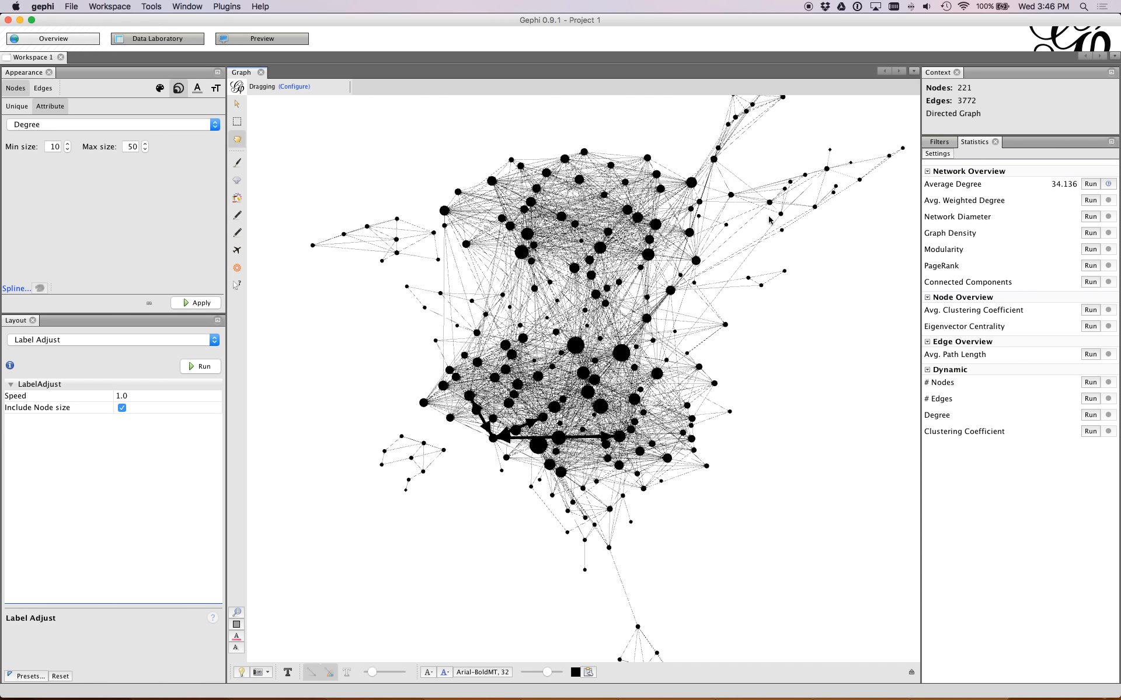
Run the Modularity statistic with randomization, edge weights and resolution 1.0, review the size distribution in its report, and close the report
scroll(735, 230, down, 5)
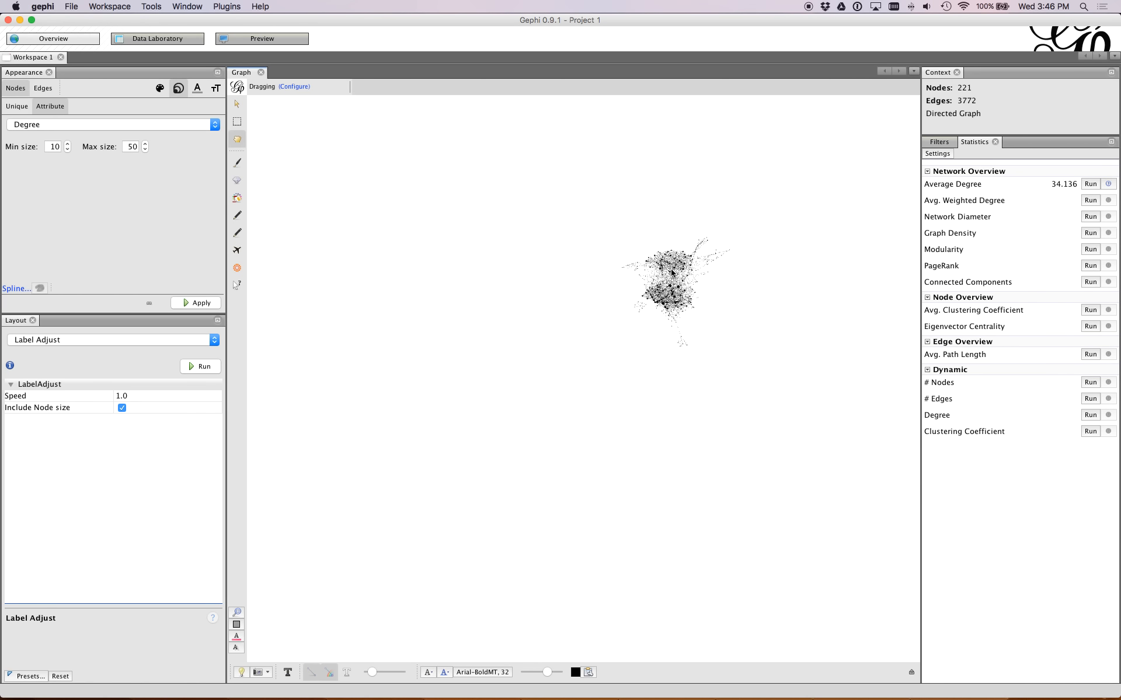
scroll(671, 271, up, 5)
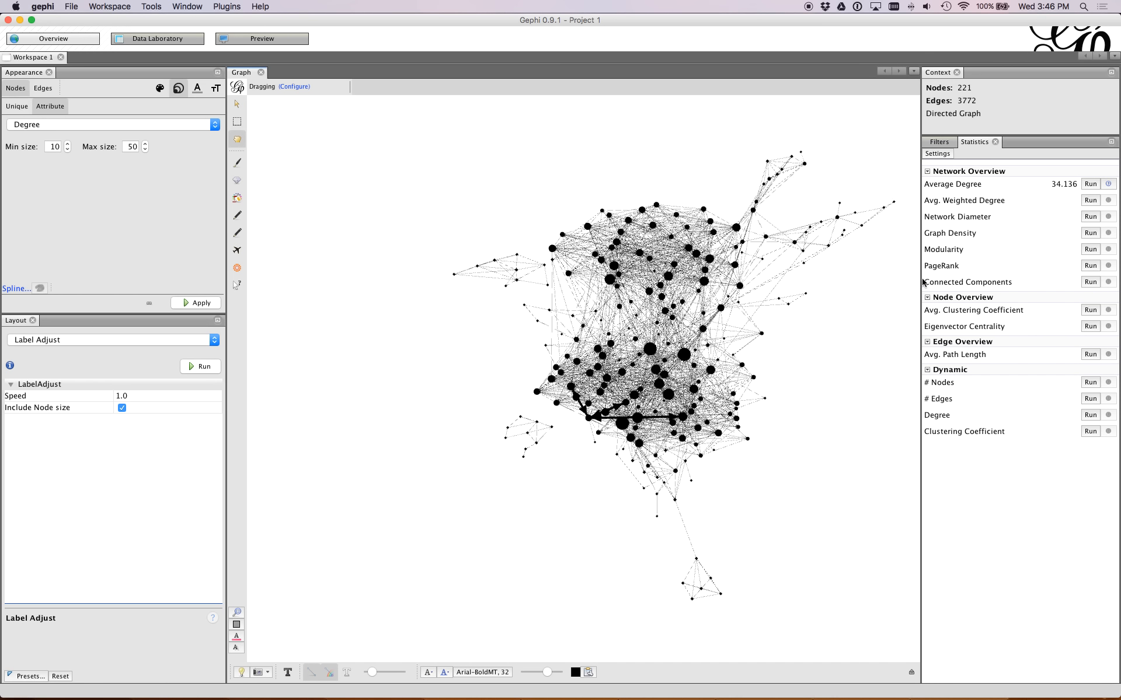
click(1091, 249)
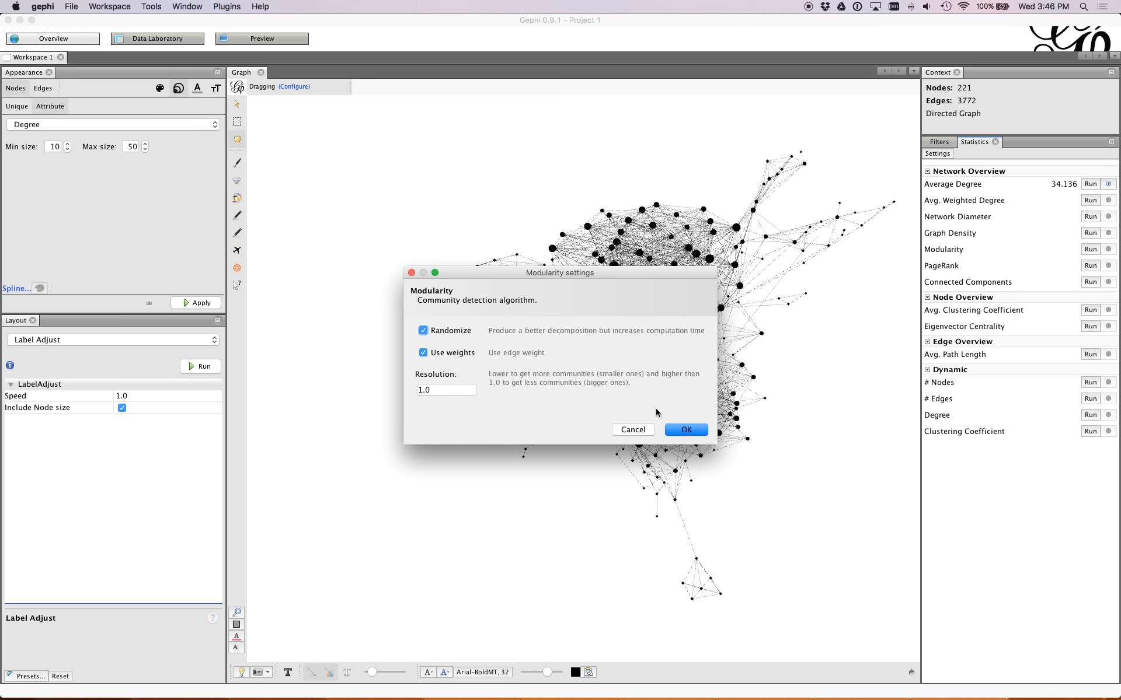
click(699, 432)
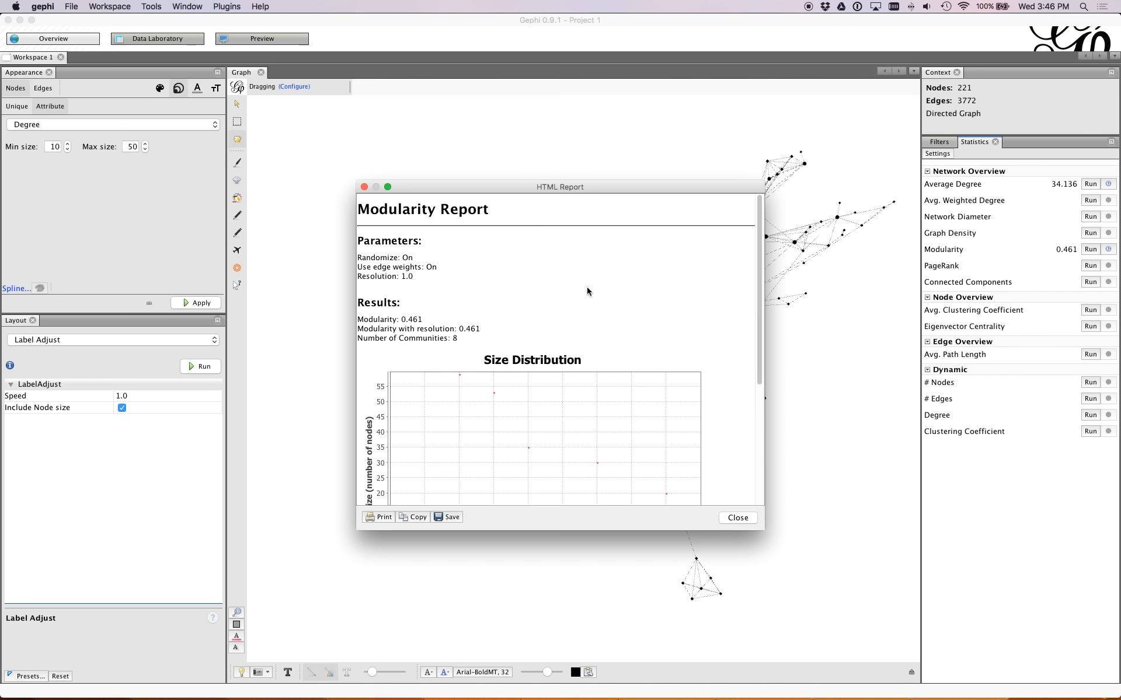
scroll(587, 289, down, 3)
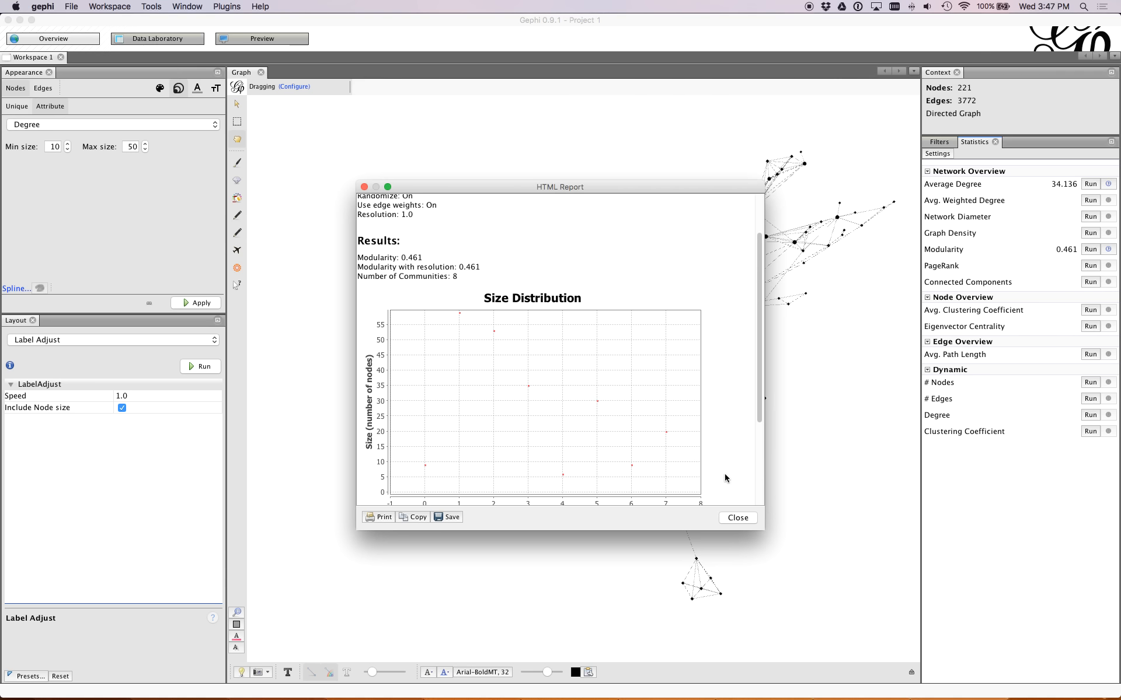
click(729, 518)
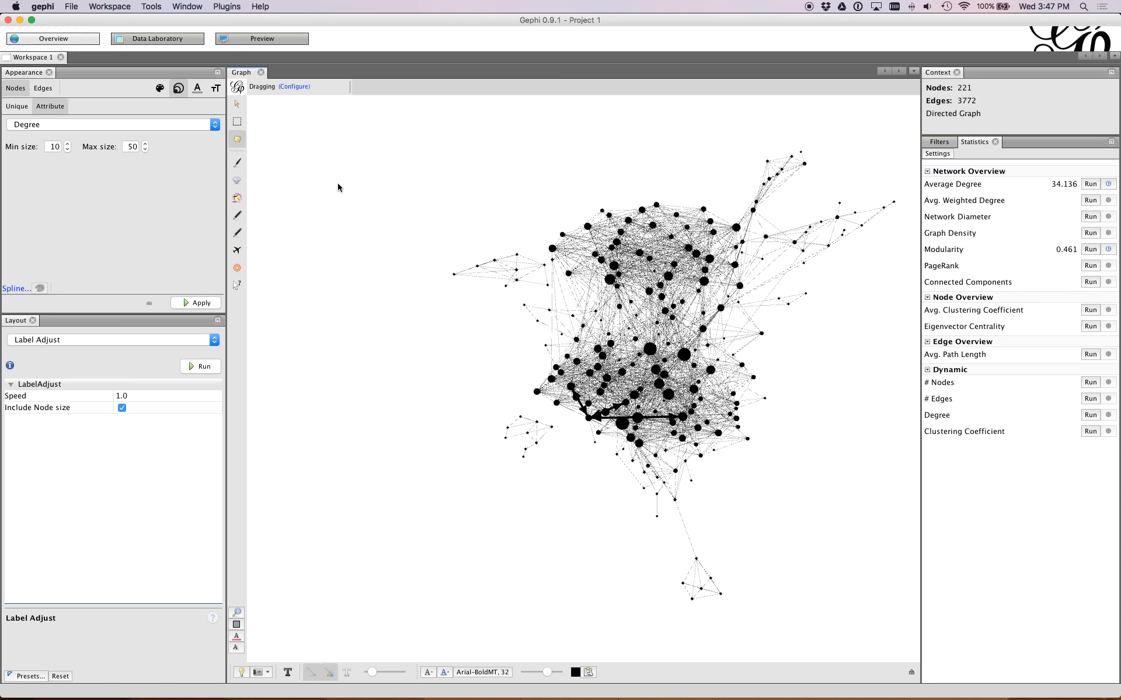
Set the node color to be partitioned by the Modularity Class attribute
click(17, 90)
click(160, 89)
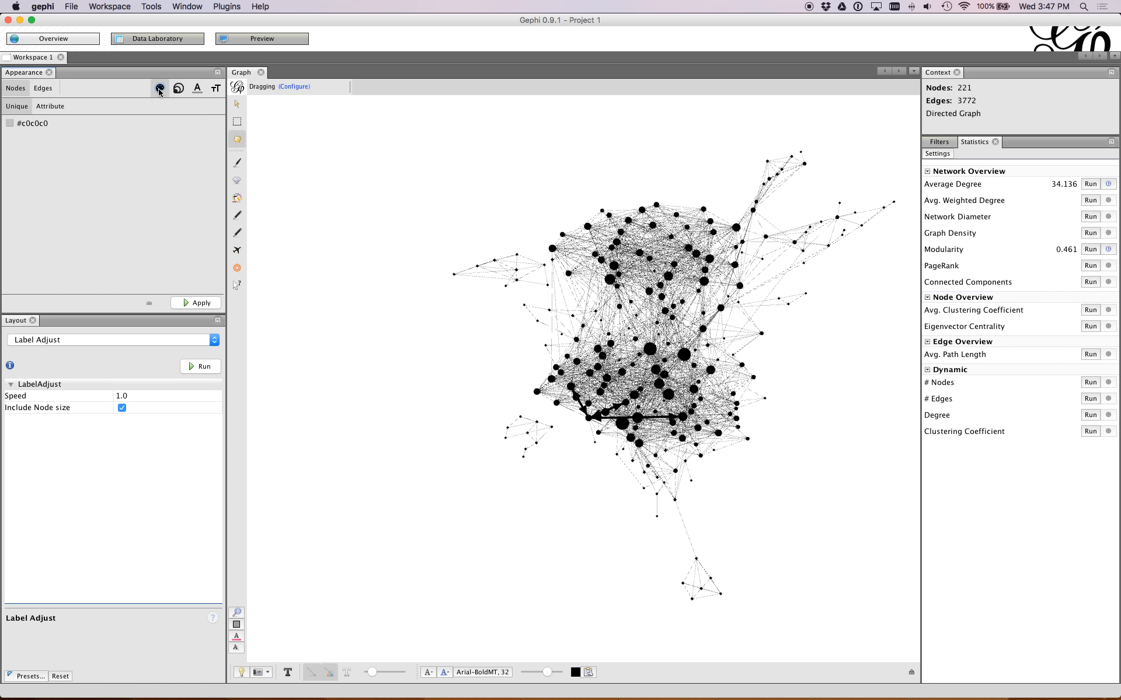
click(54, 108)
click(64, 127)
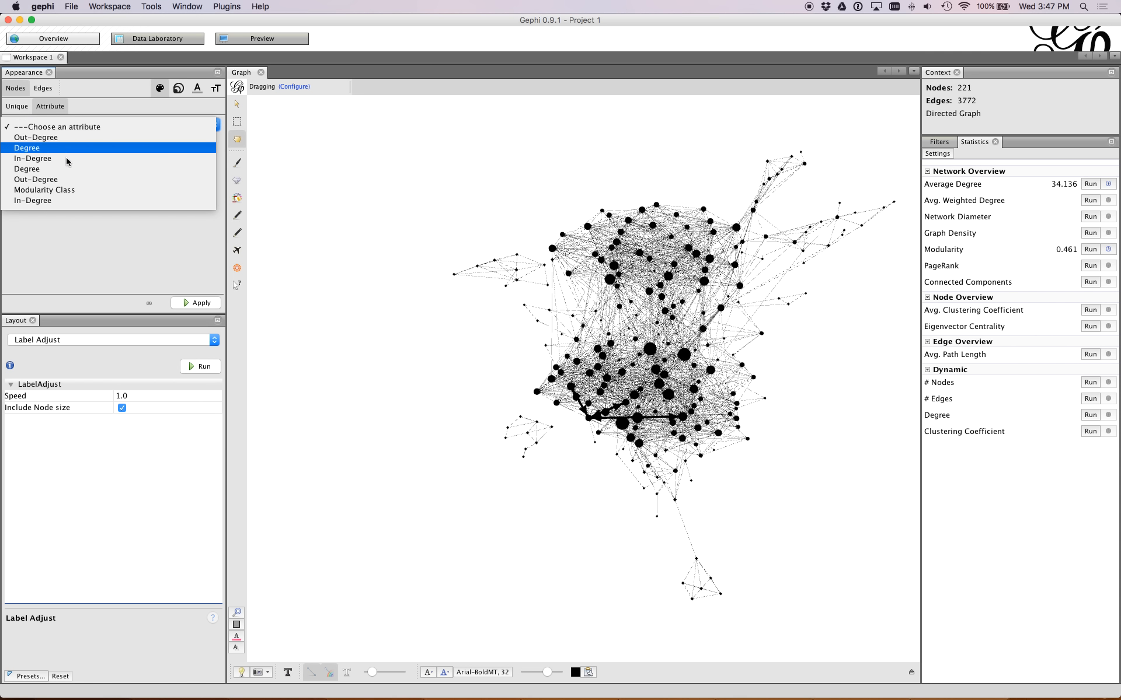
click(69, 190)
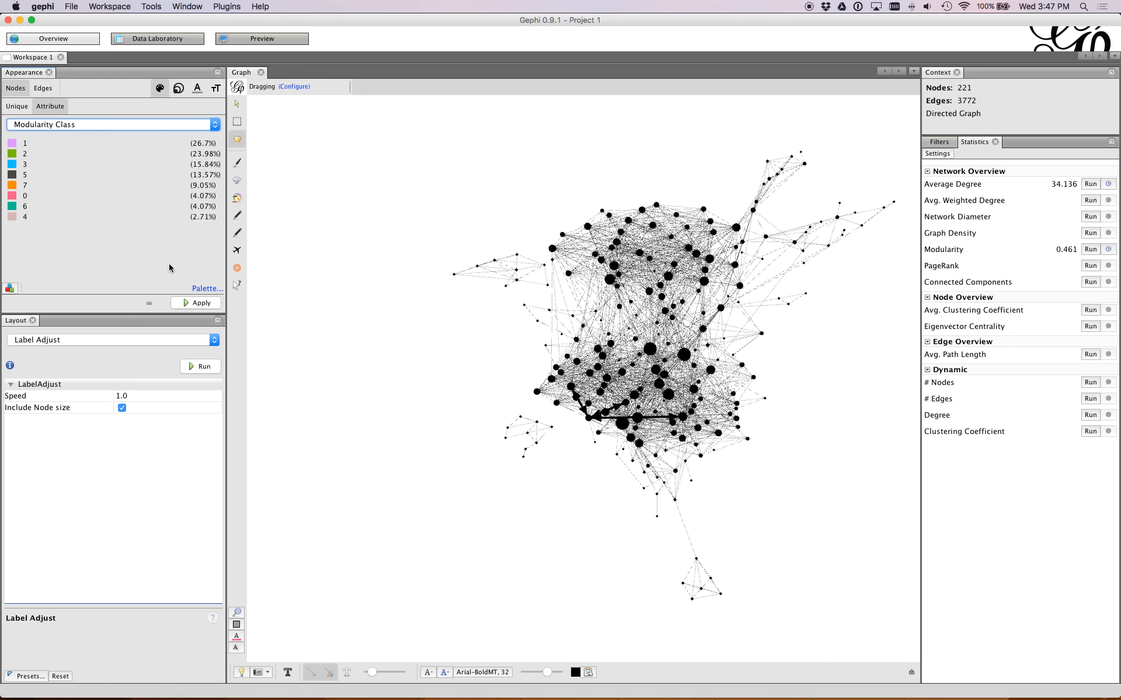
Generate trial color palettes for the modularity classes from the Fancy (light background) and Fancy (dark background) presets
click(212, 288)
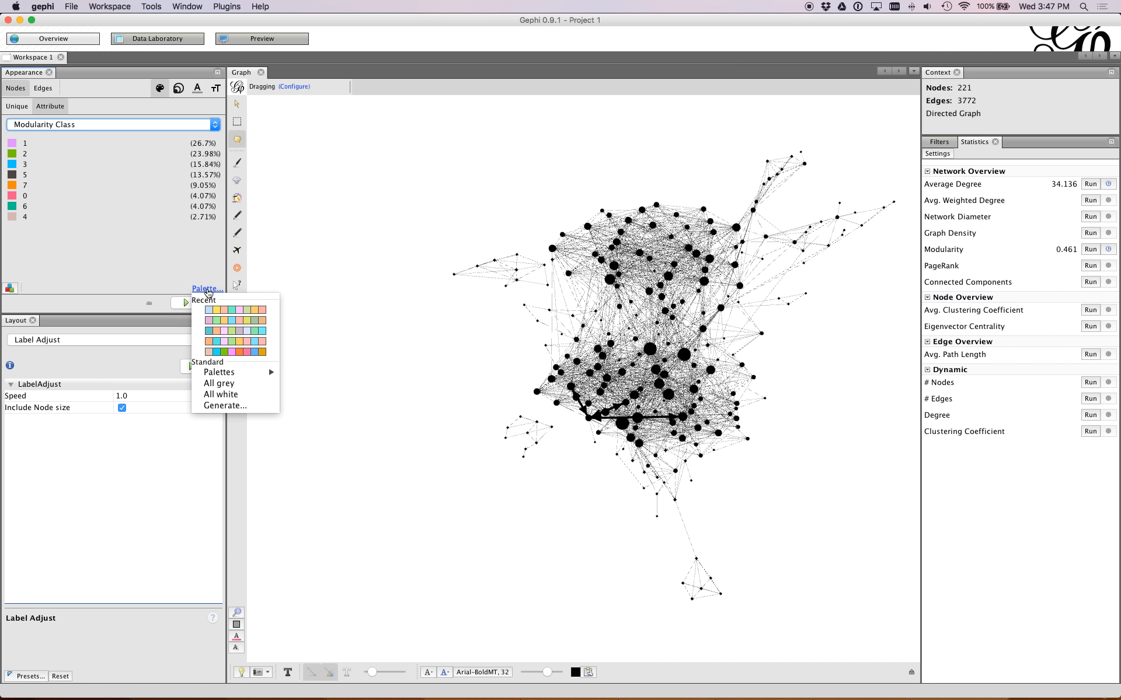
click(246, 405)
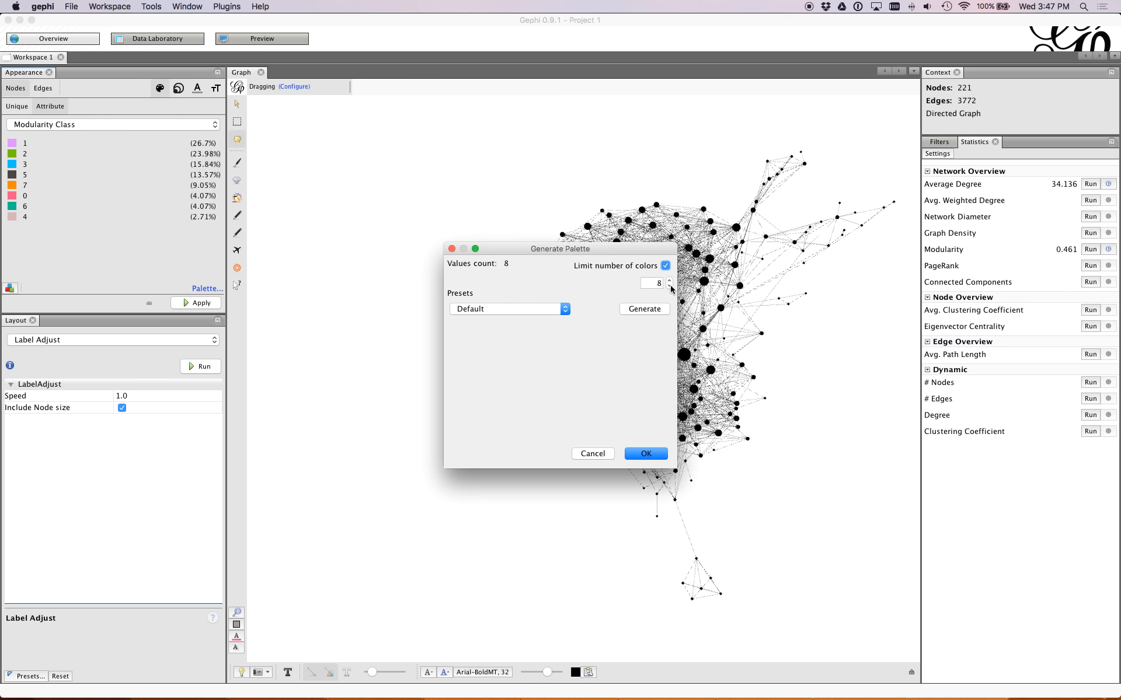
click(488, 308)
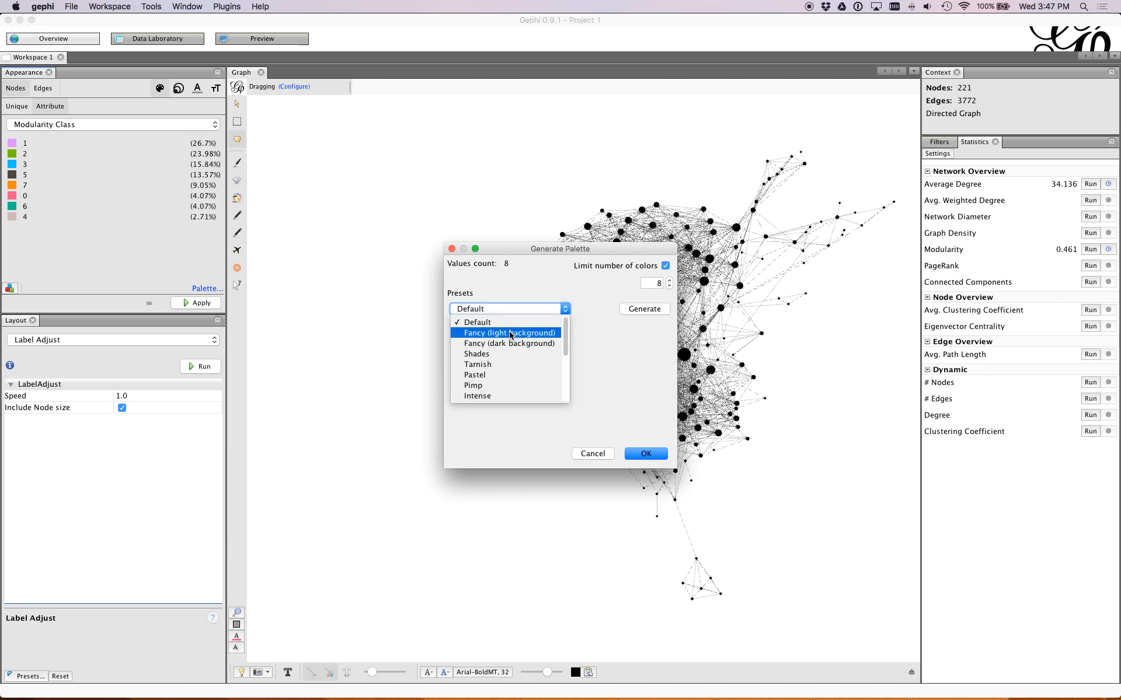
click(495, 334)
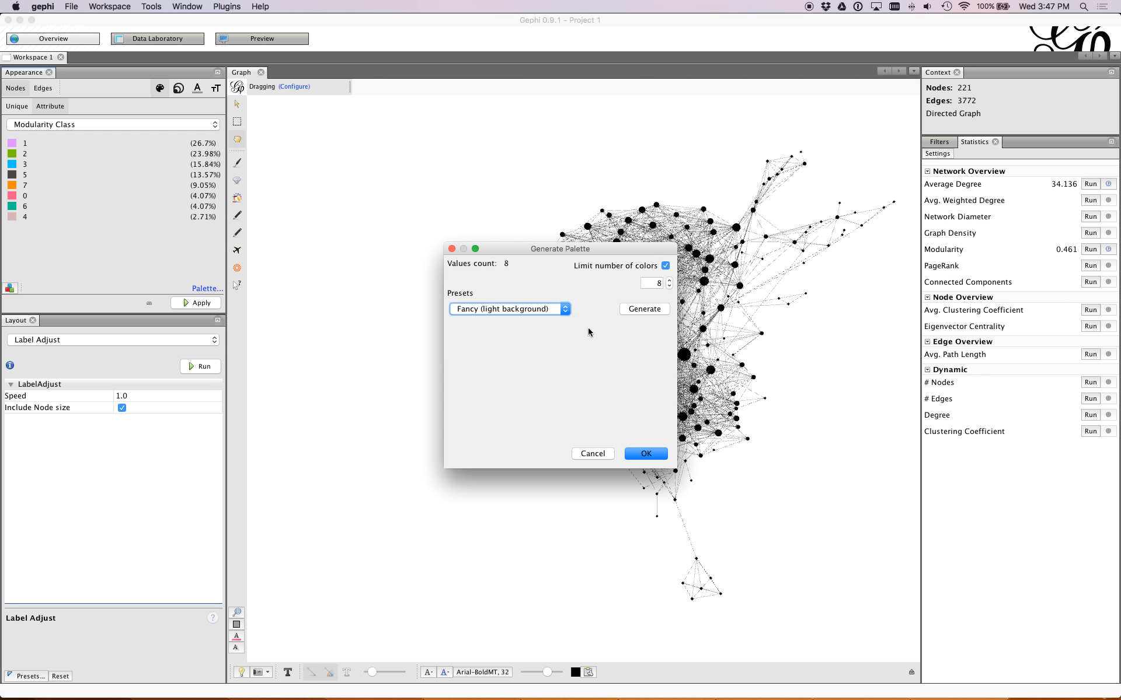
click(645, 310)
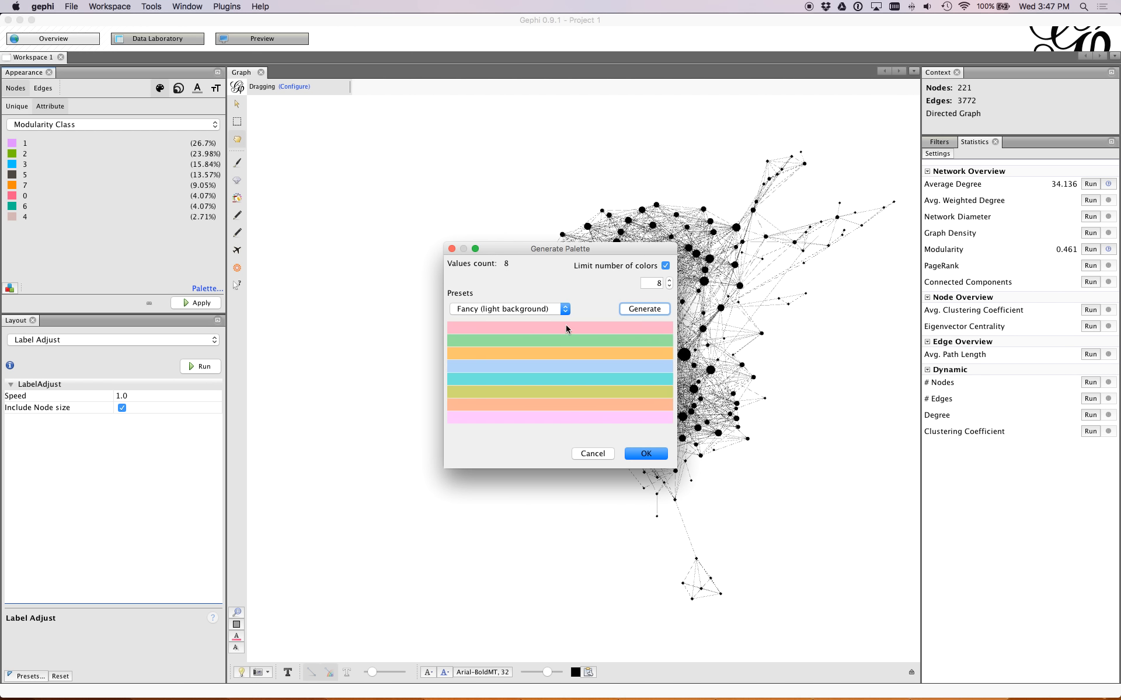
click(538, 309)
click(499, 345)
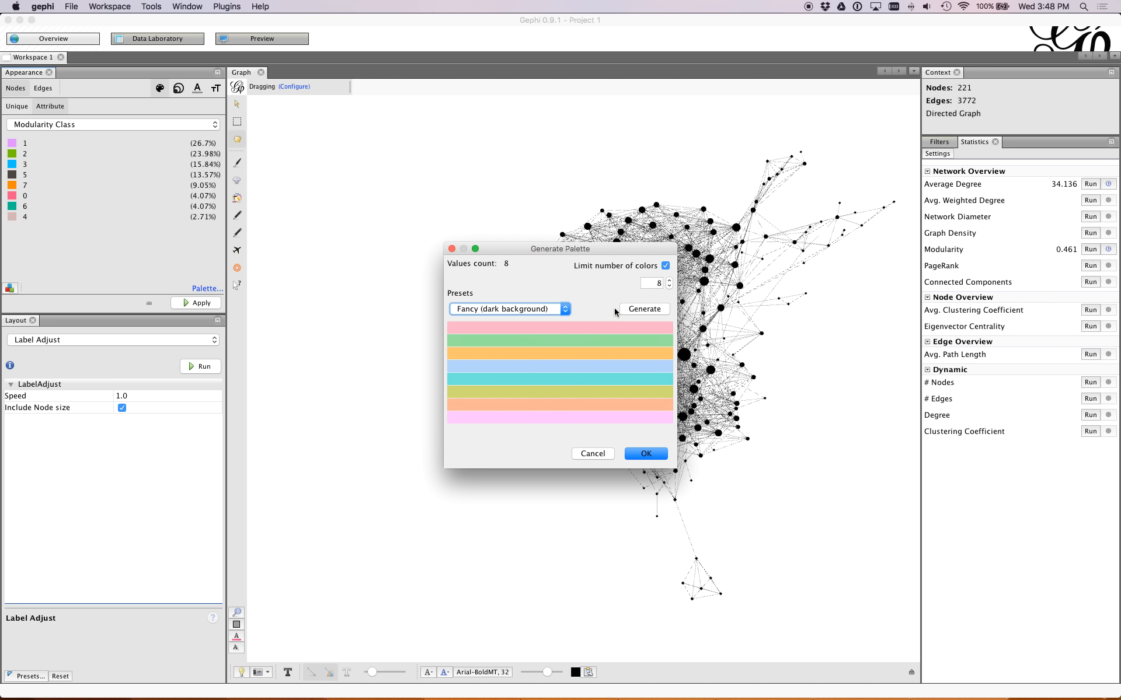
click(657, 315)
Generate a trial color palette for the modularity classes from the Purple Wine preset
click(543, 309)
scroll(506, 350, down, 3)
scroll(515, 369, down, 2)
click(508, 395)
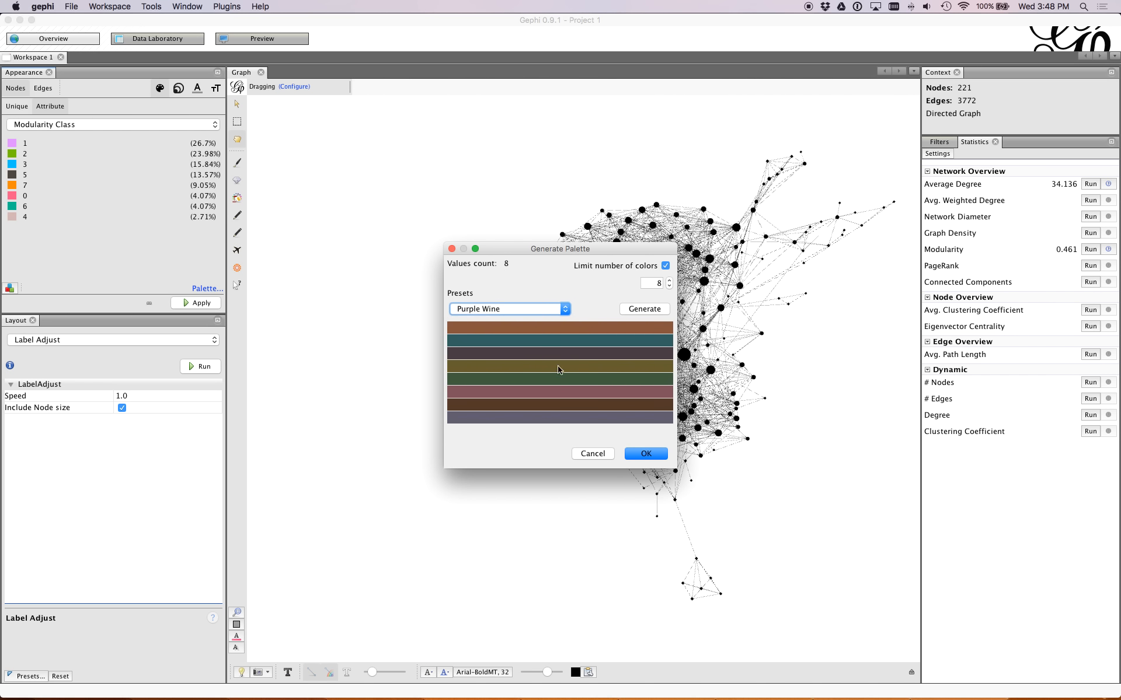
click(627, 312)
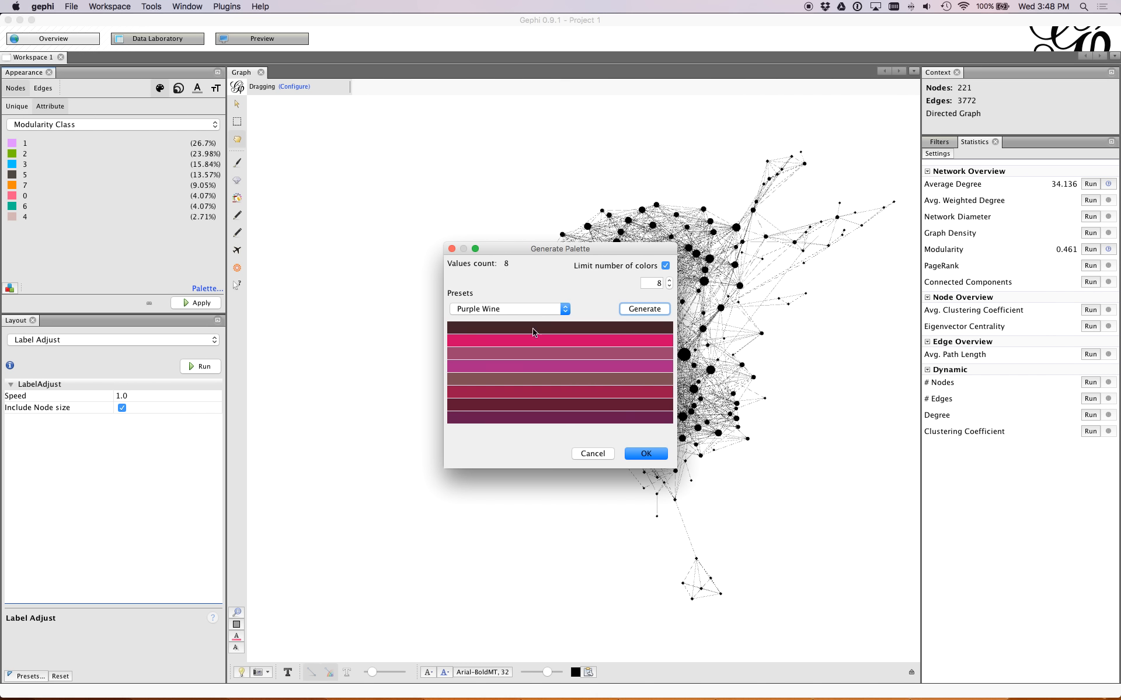
Switch the palette preset back to Fancy (light background) and accept the palette without regenerating its colors
click(543, 308)
scroll(502, 342, up, 2)
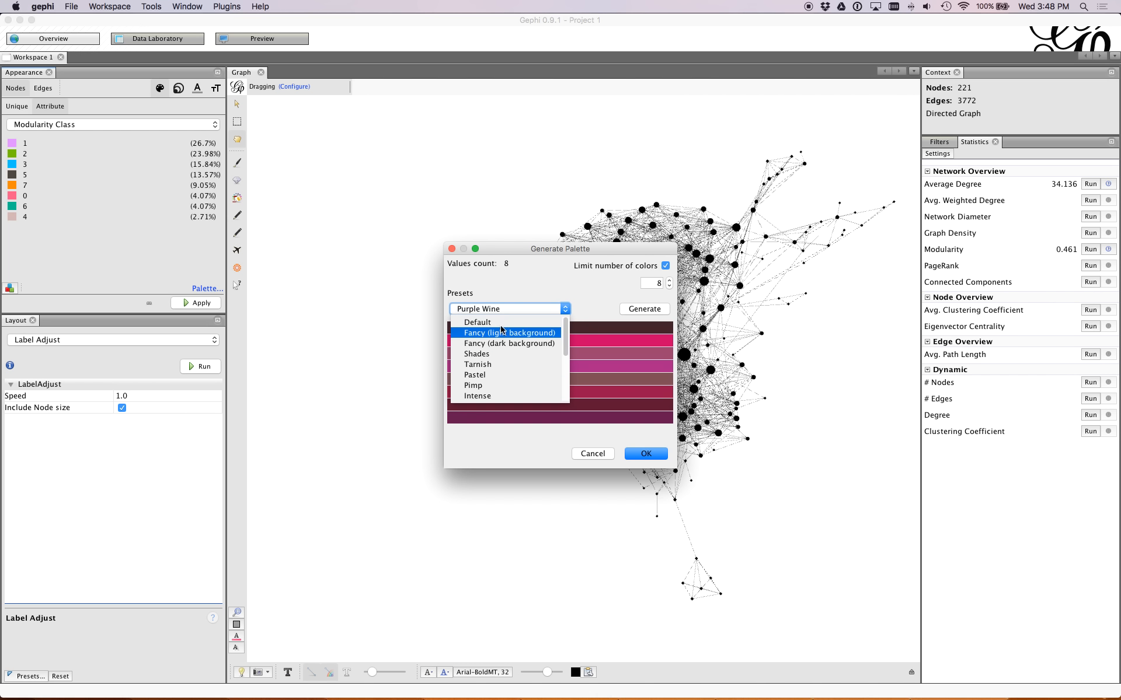
click(501, 333)
click(654, 456)
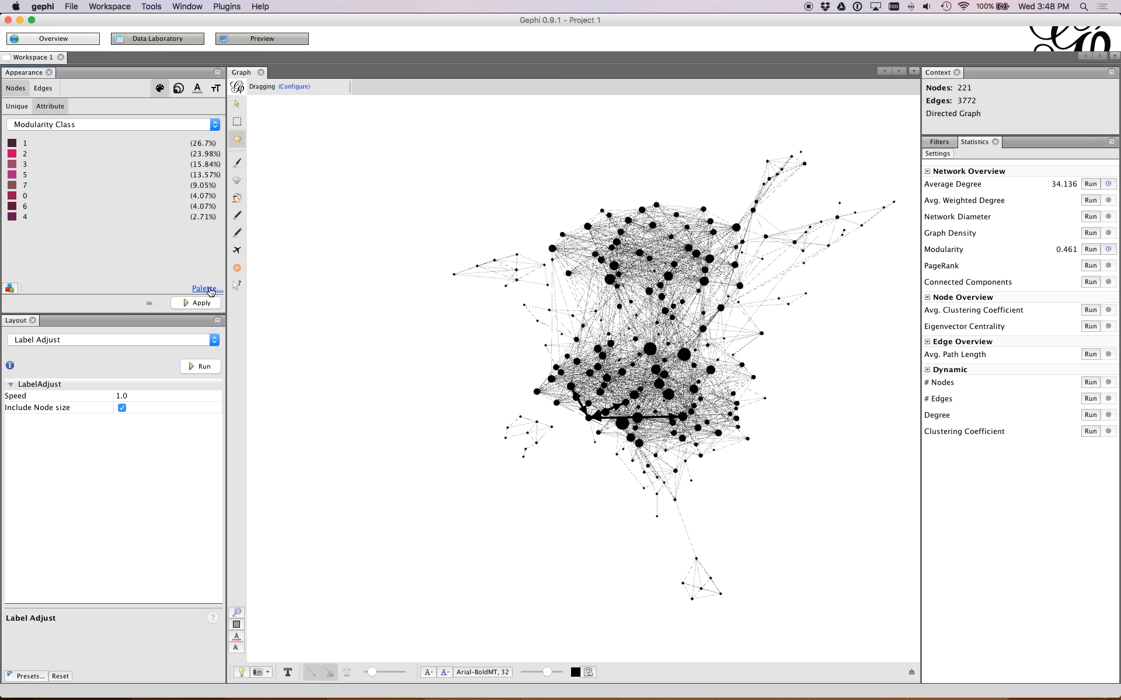
Generate a new palette from the Fancy (light background) preset and apply its modularity class colors to the nodes
click(211, 289)
click(237, 404)
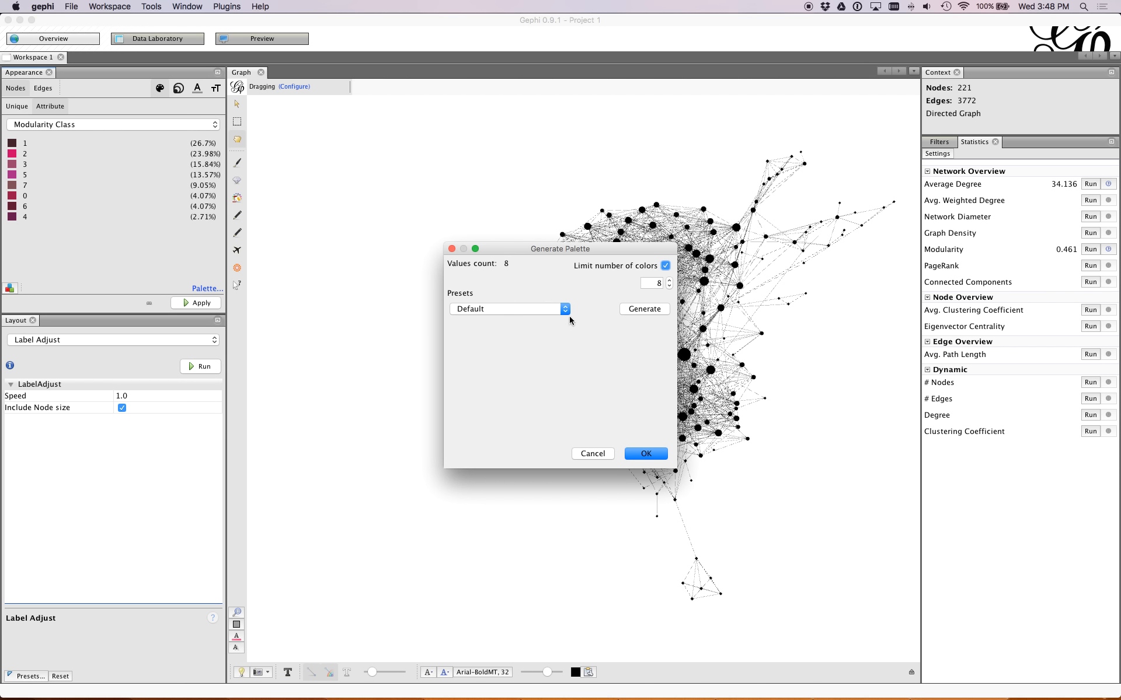
click(514, 311)
click(506, 332)
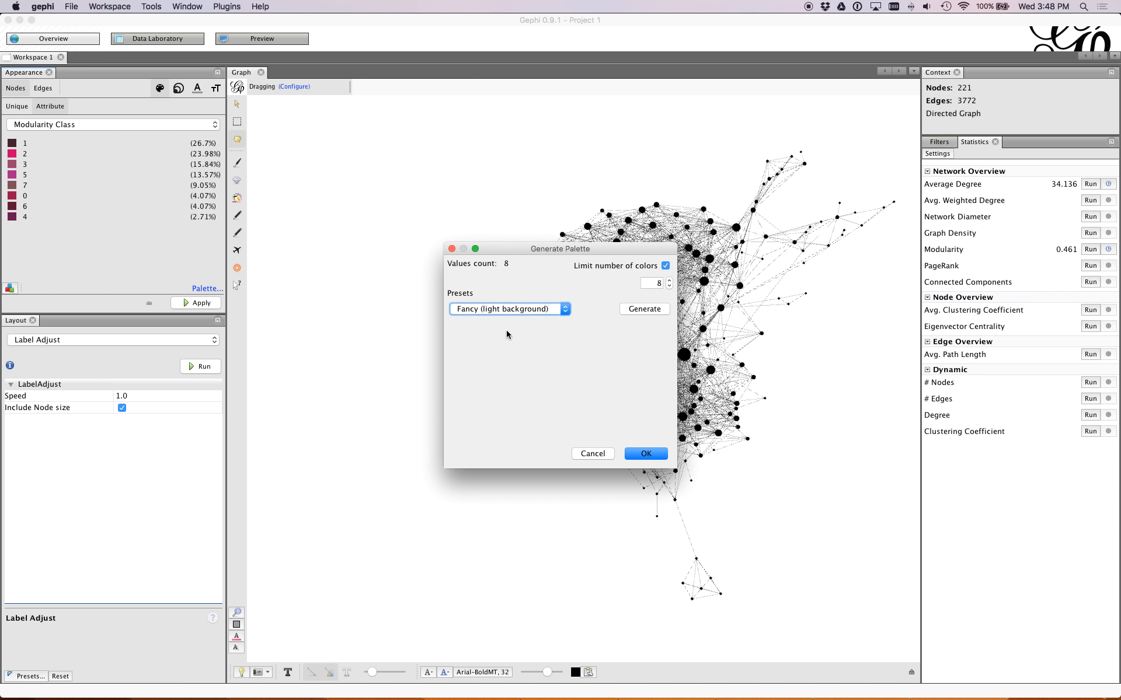
click(659, 310)
click(646, 453)
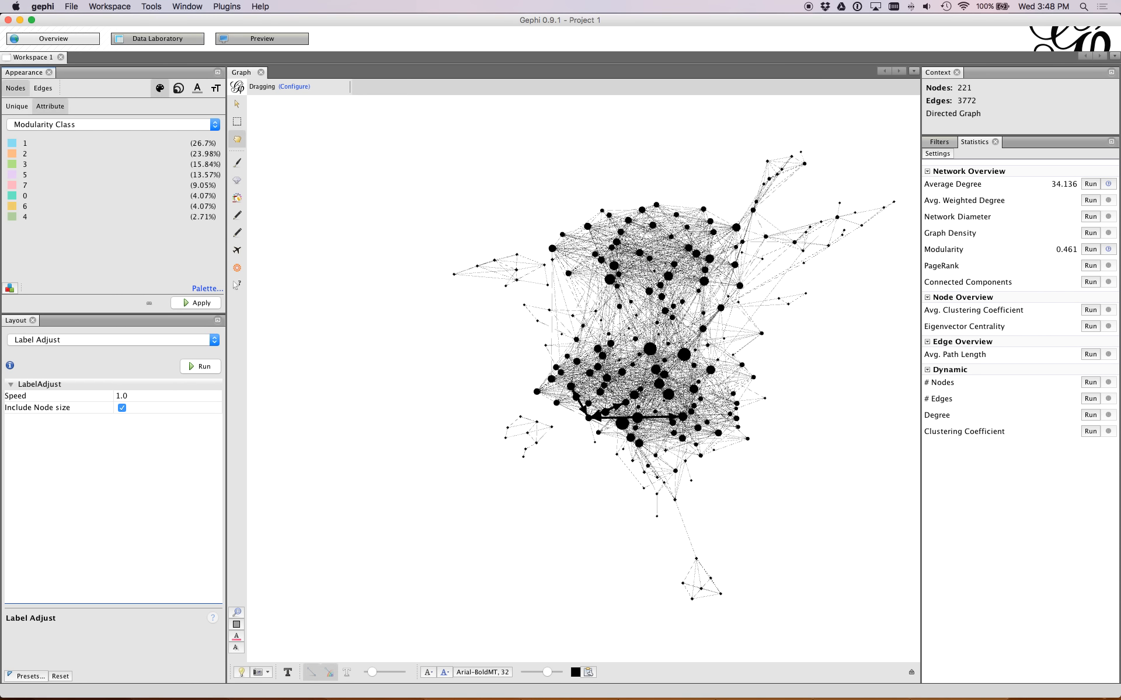
click(200, 304)
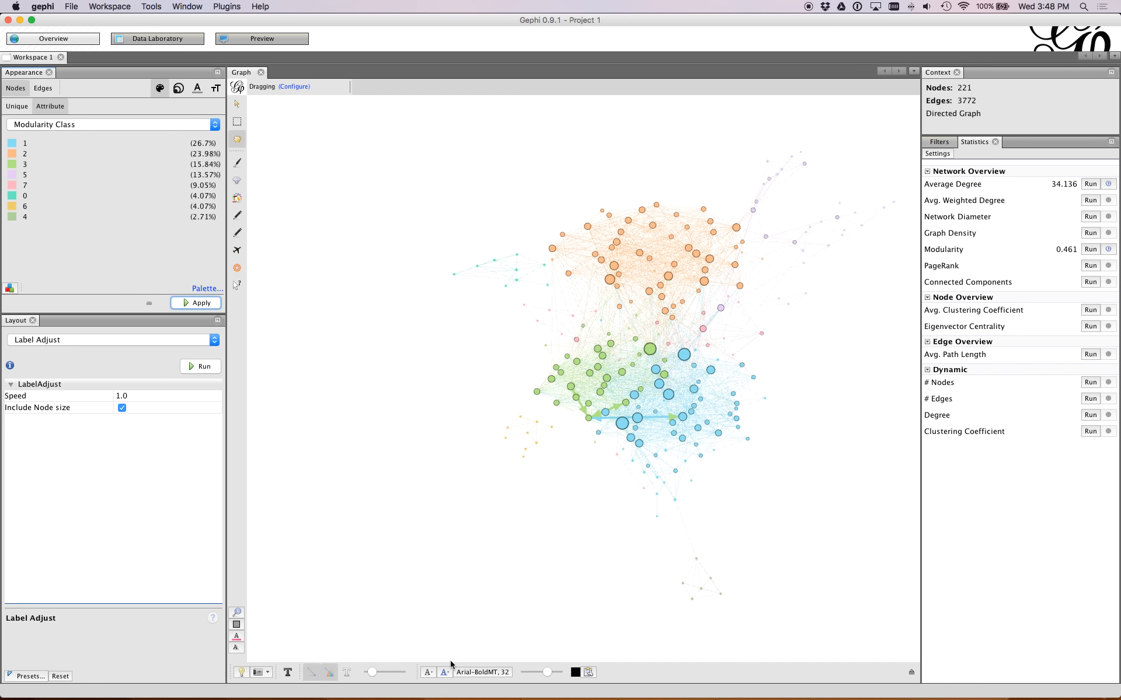
Try much thicker edges in the graph, and bring the edge thickness back down to thin lines
click(372, 673)
drag(372, 676, 398, 673)
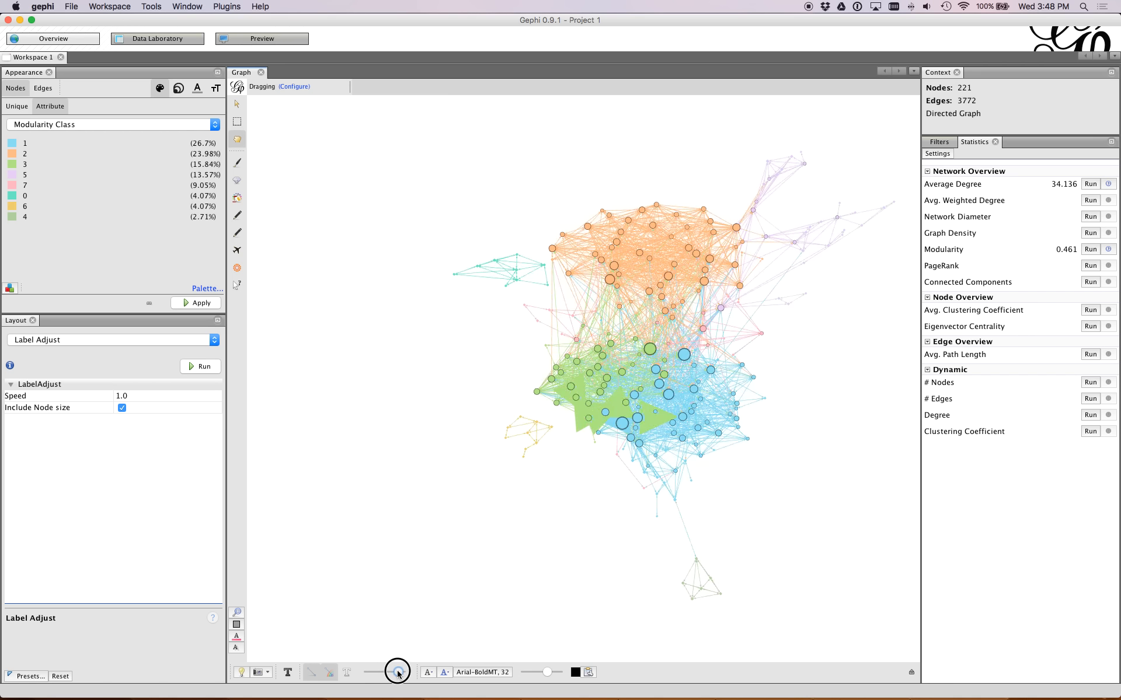
drag(398, 673, 411, 676)
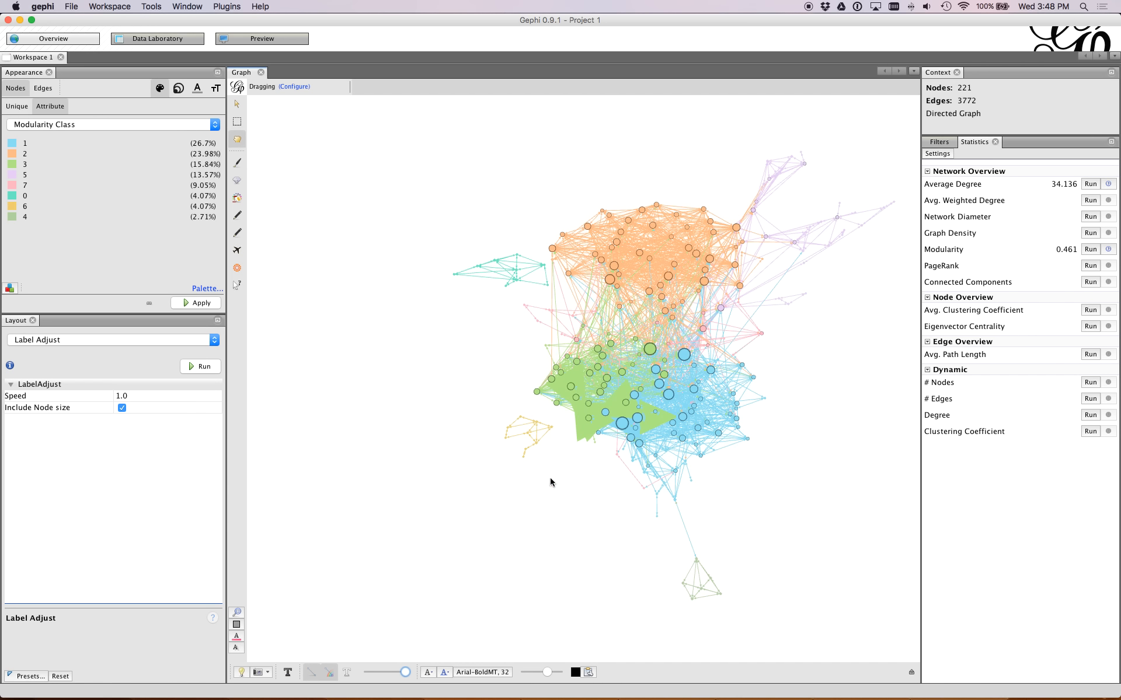
drag(411, 676, 368, 674)
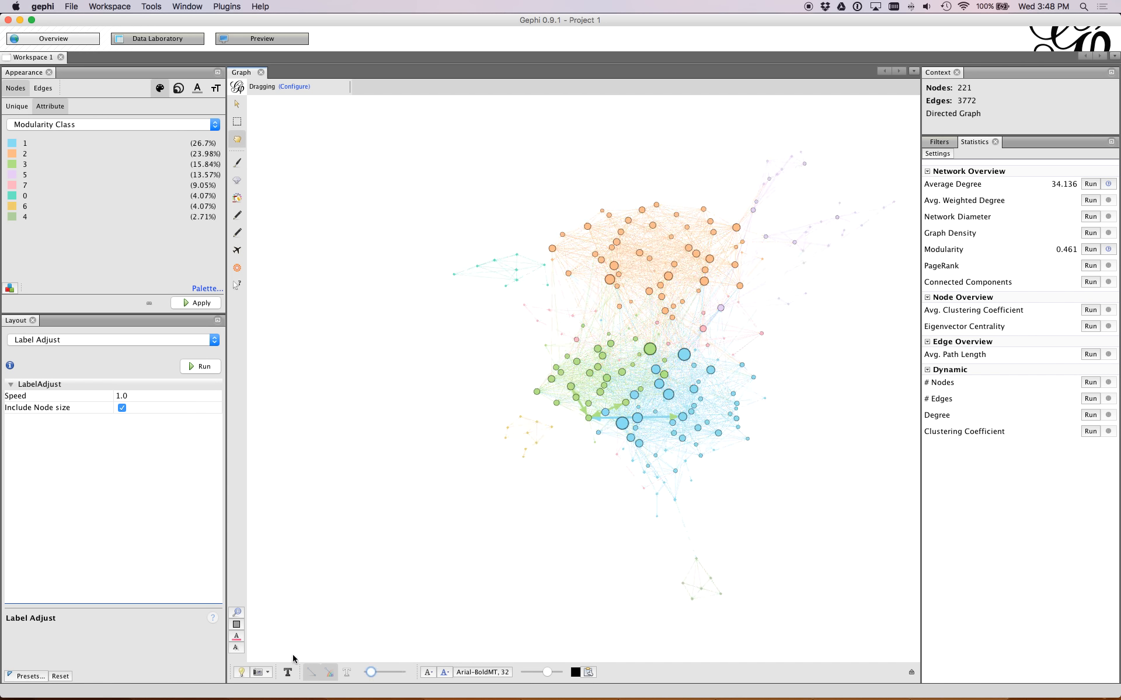
Show and hide the node labels, and check the Modularity Class column in the Data Laboratory before returning to the Overview workspace
click(288, 673)
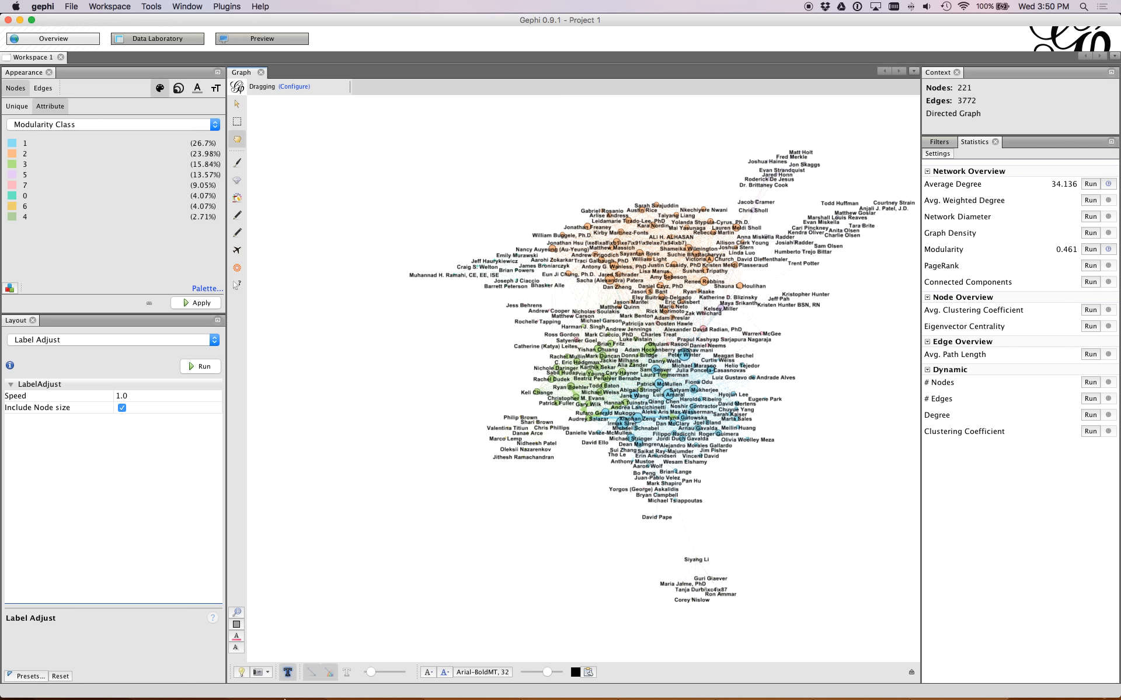
click(287, 671)
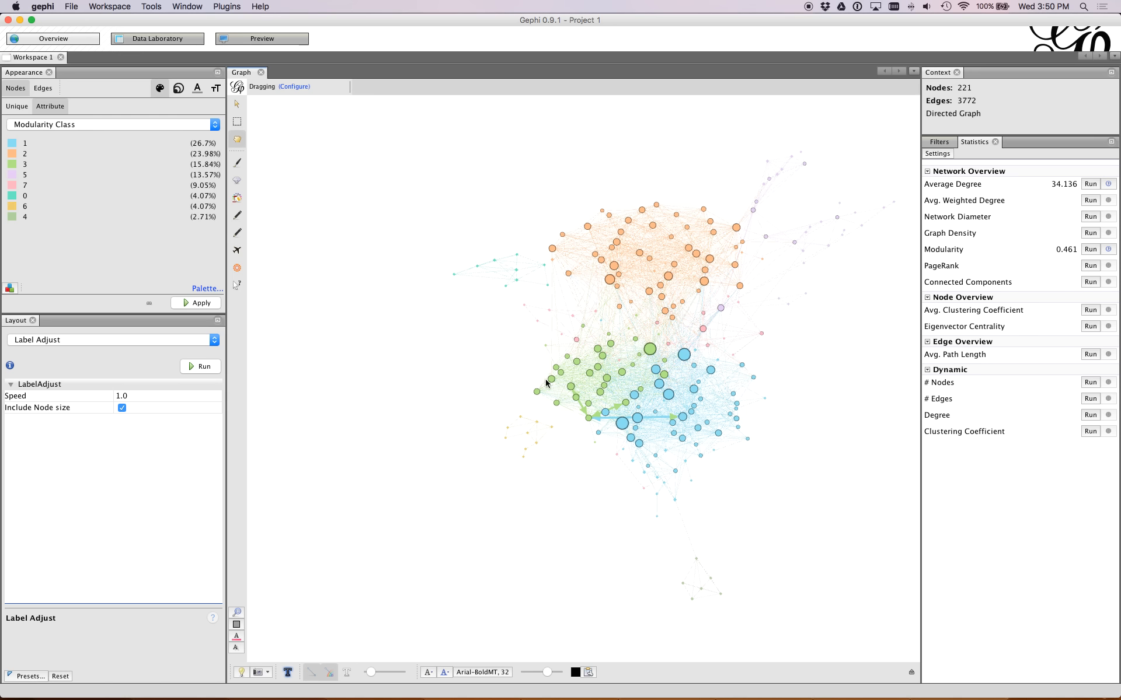
click(172, 40)
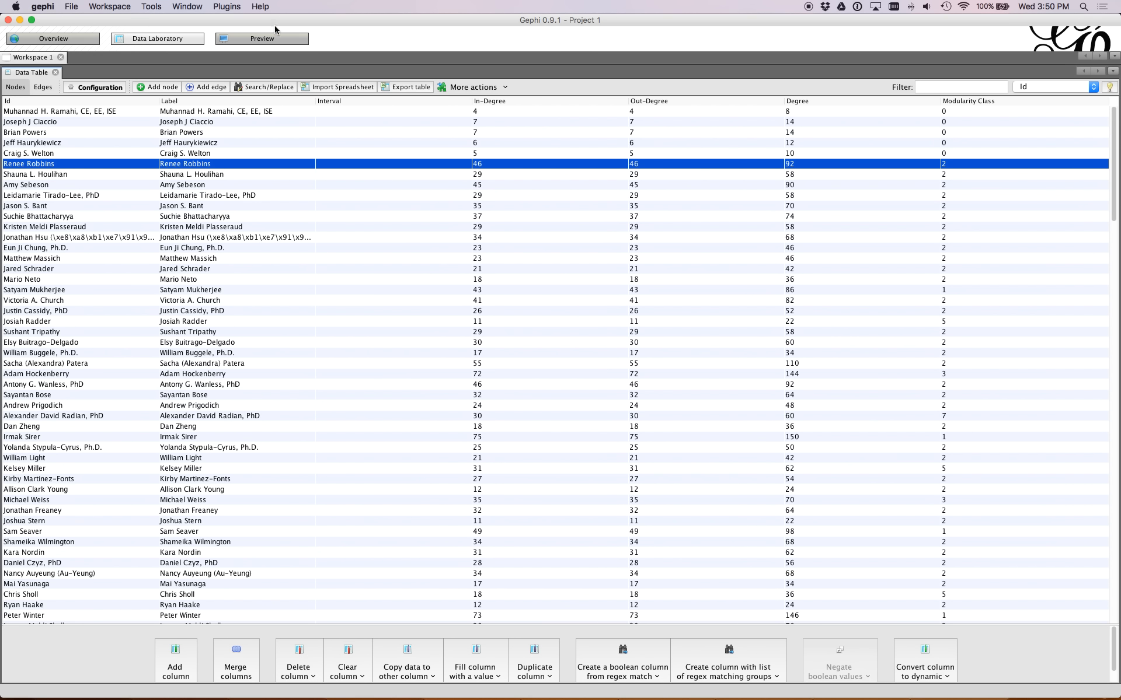
click(53, 38)
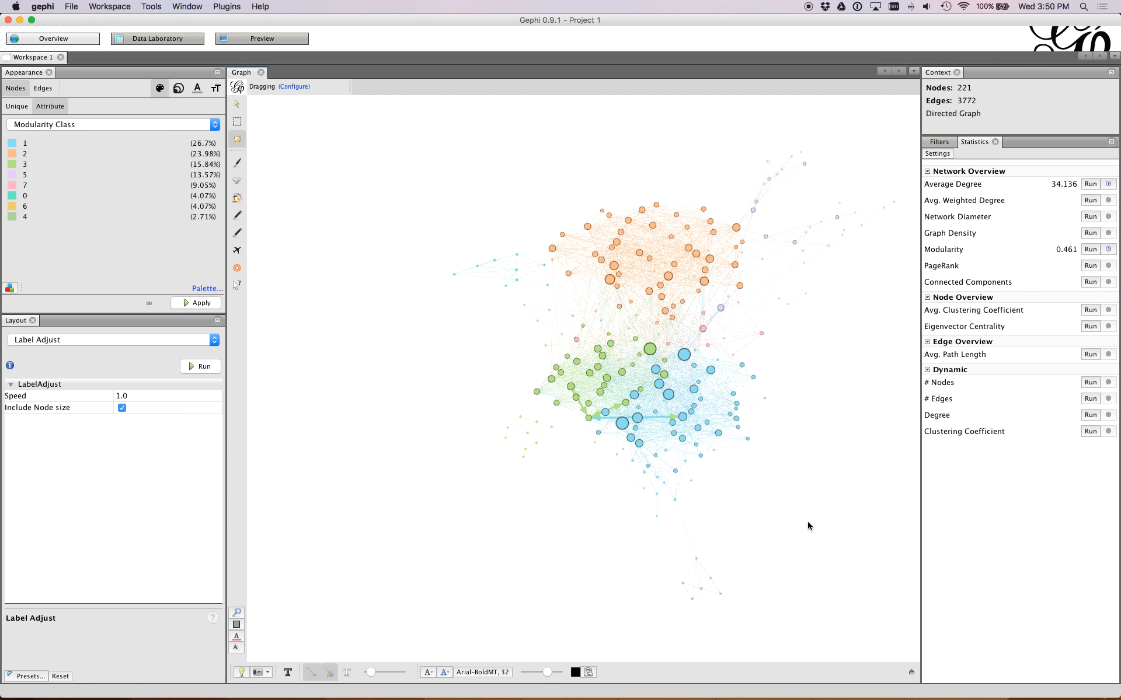
Open the Preview workspace with its preview settings, and refresh the preview to render the whole colored graph
click(262, 42)
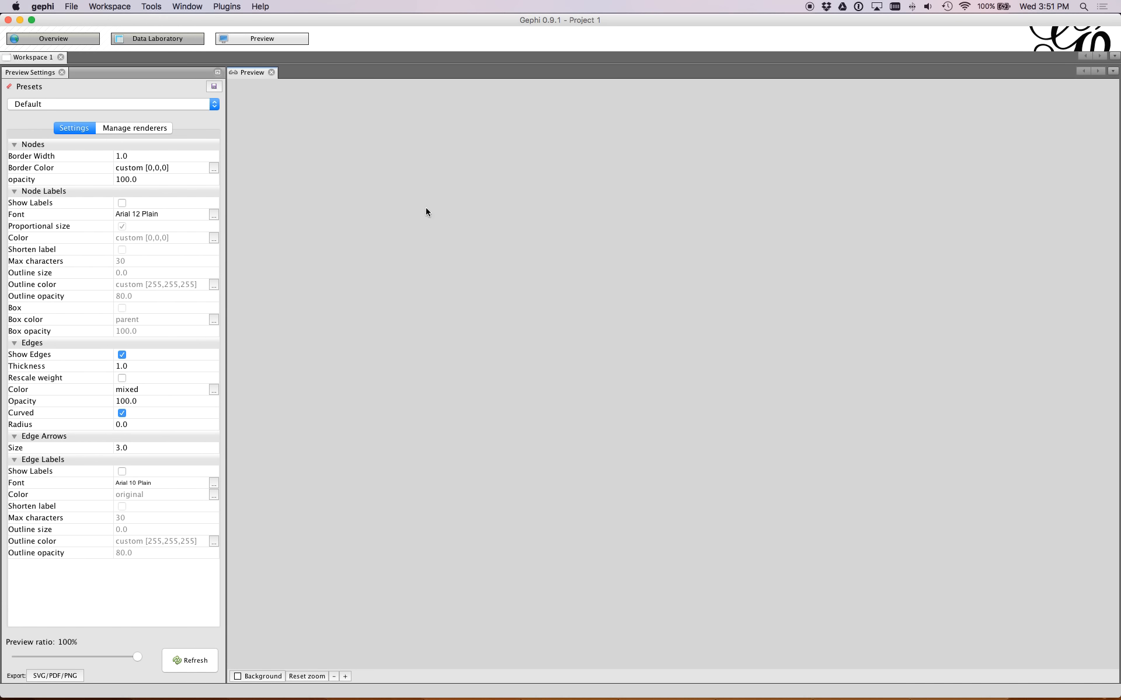
click(186, 6)
click(206, 91)
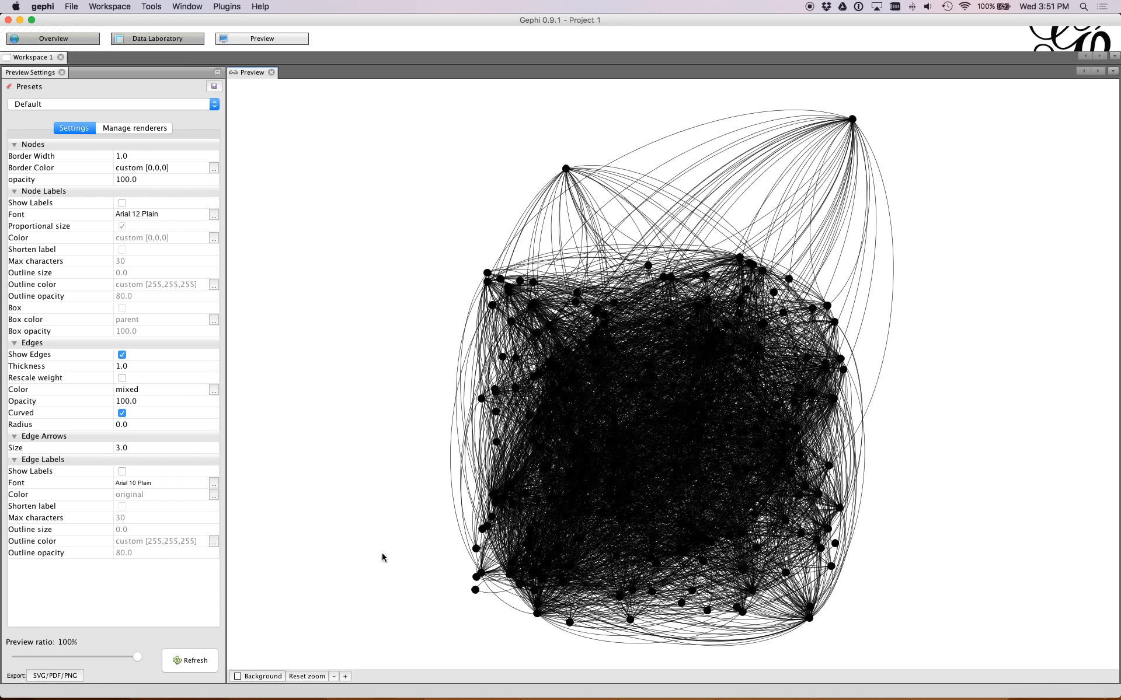
click(182, 660)
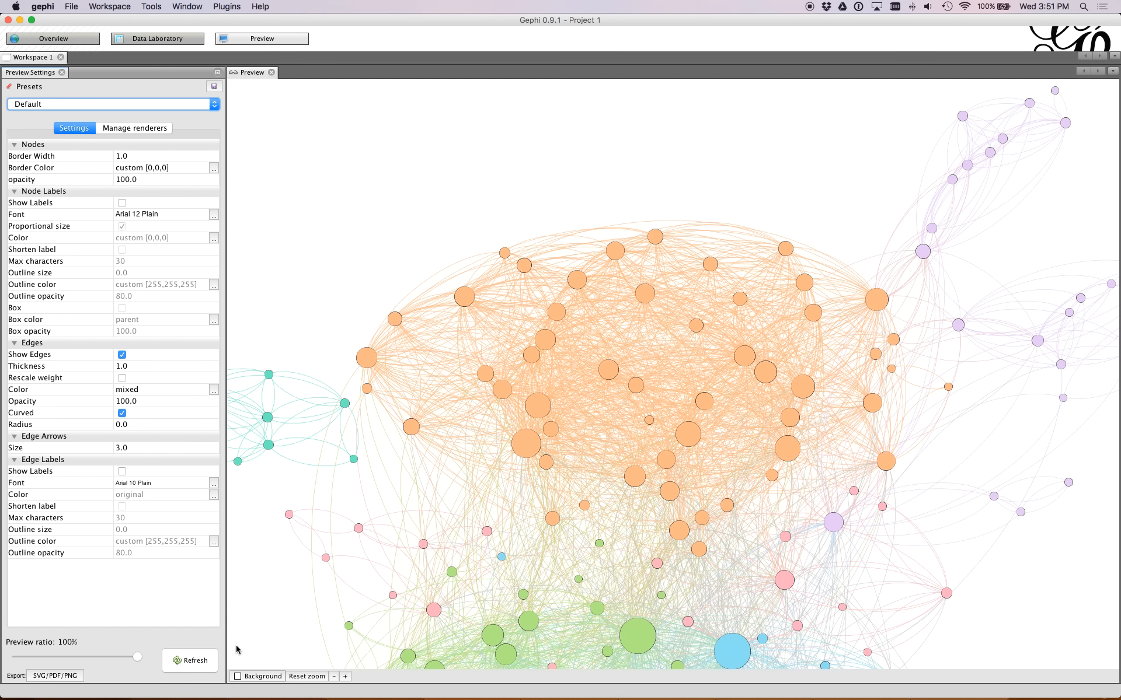
click(318, 676)
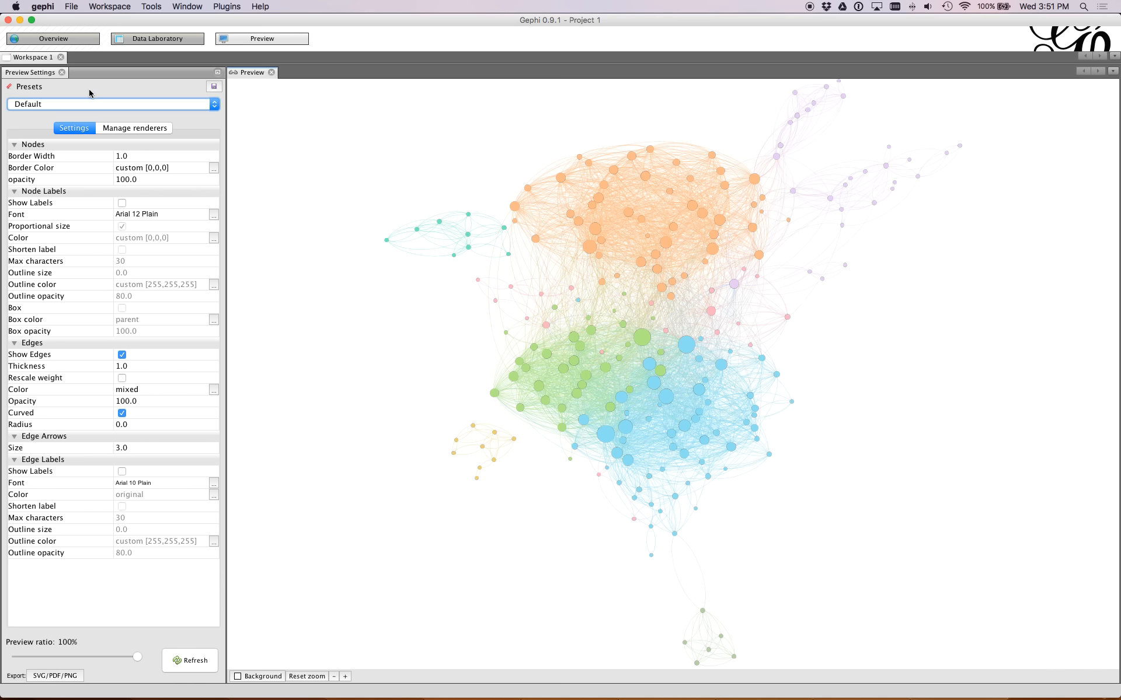
Render the preview with the Default Curved preset and with the Default Straight preset to compare them
click(76, 105)
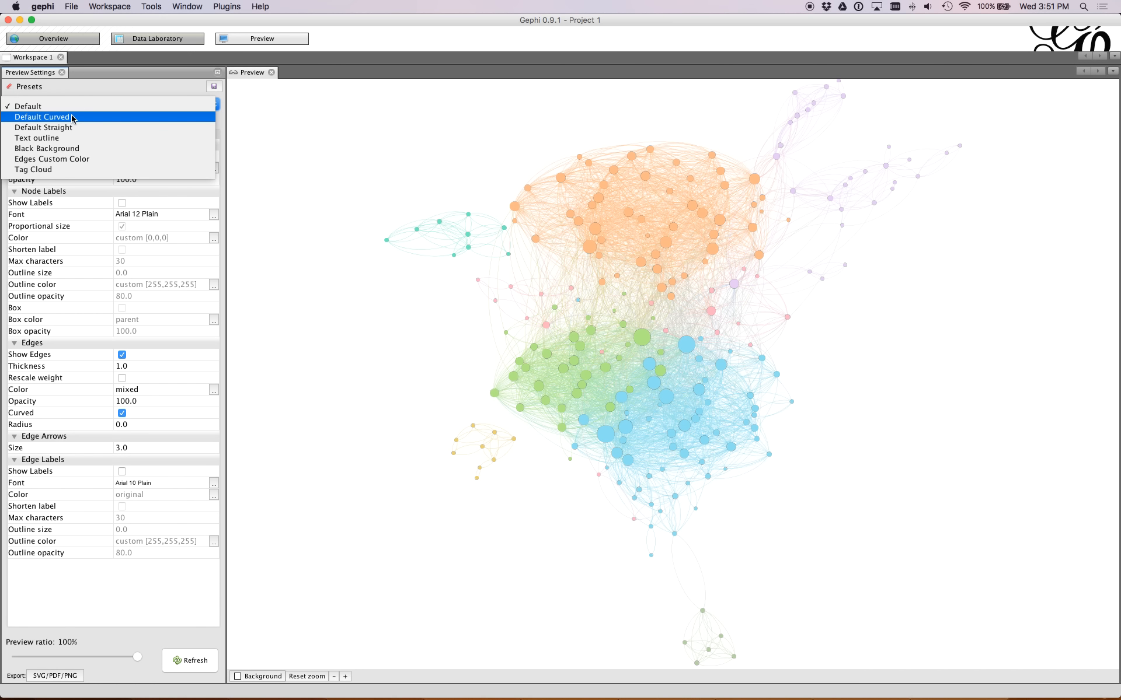
click(73, 118)
click(181, 663)
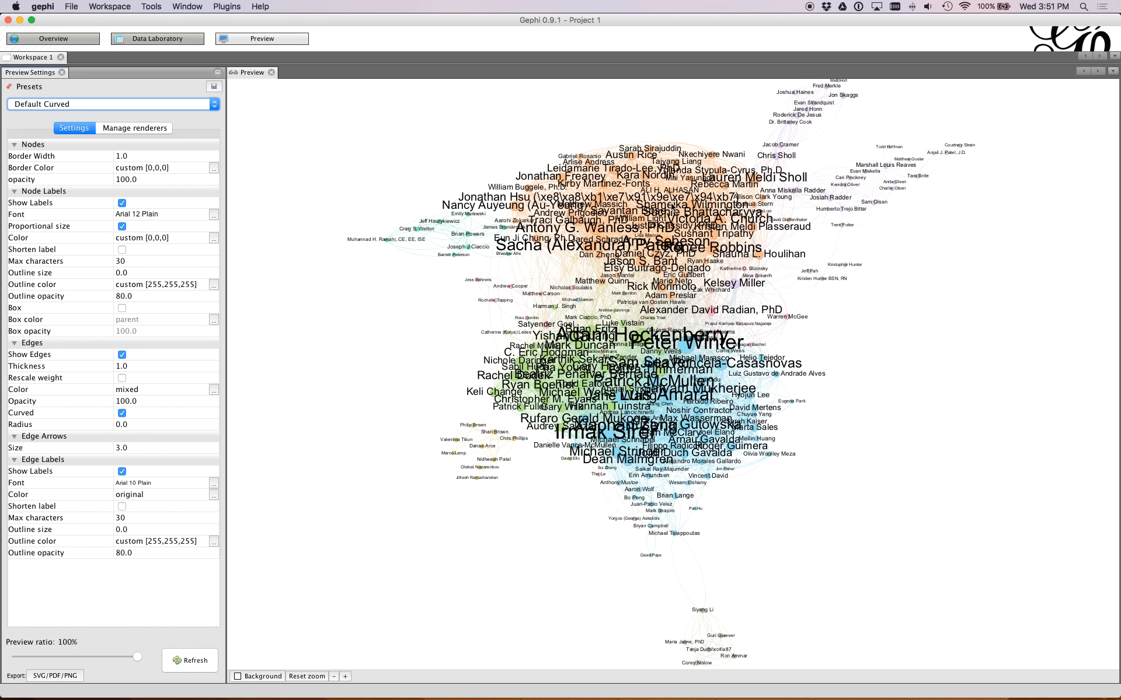
click(159, 103)
click(146, 118)
click(206, 657)
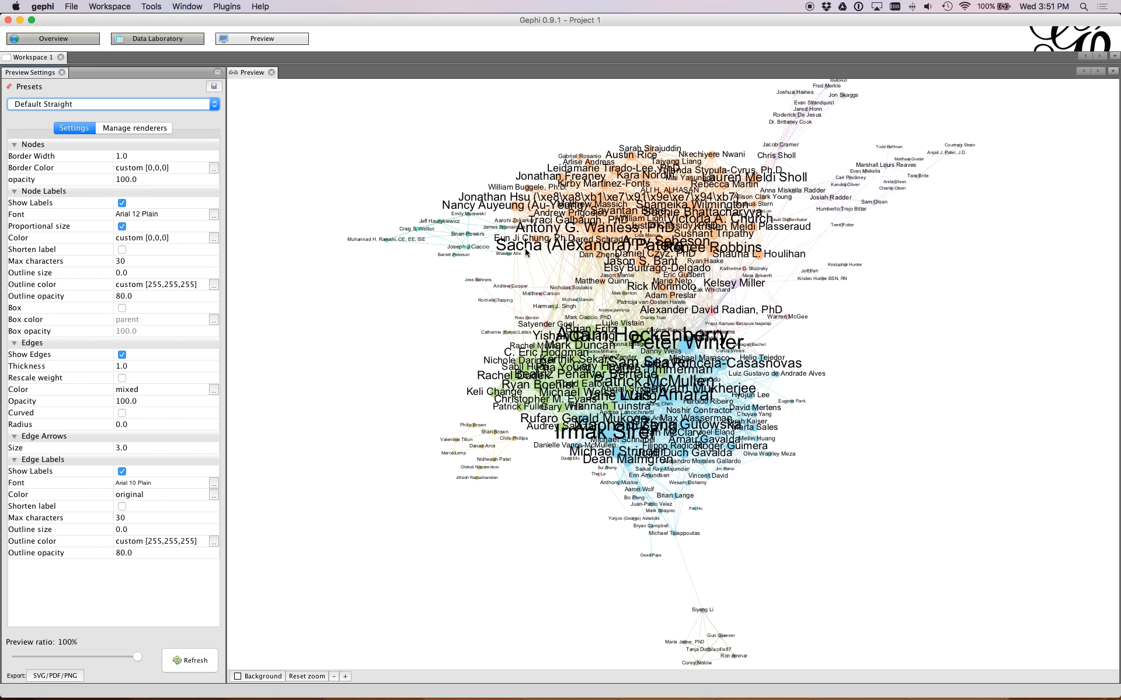
Apply the Default Curved preset, turn off the node labels, and refresh the preview to inspect it
click(131, 106)
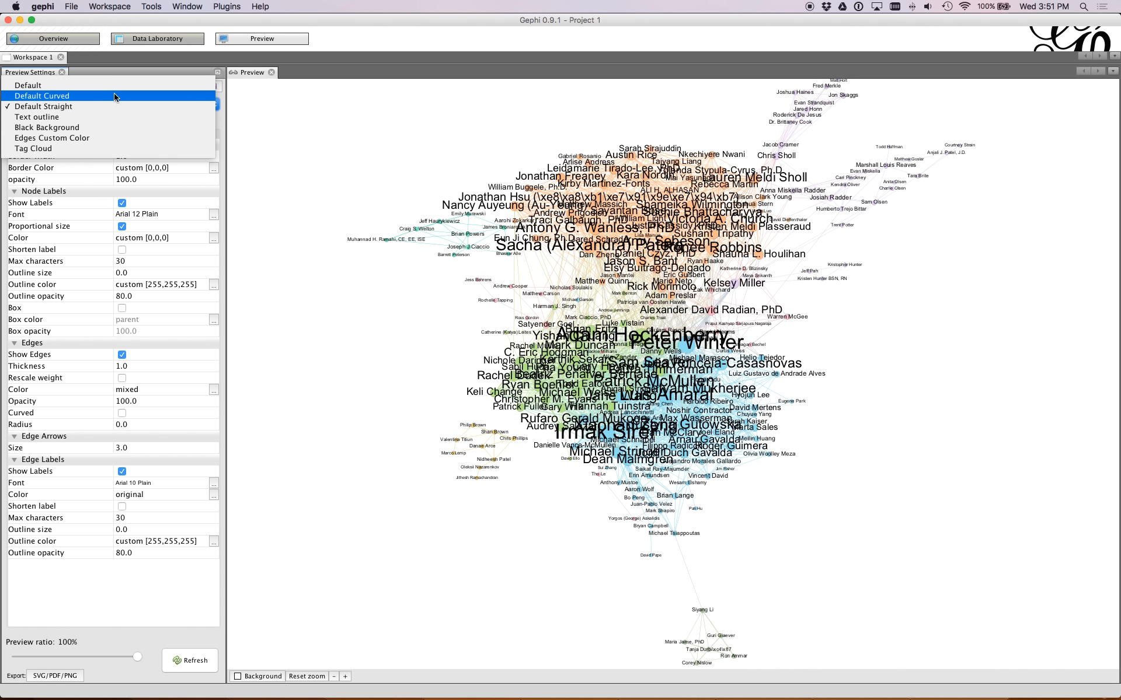
click(116, 97)
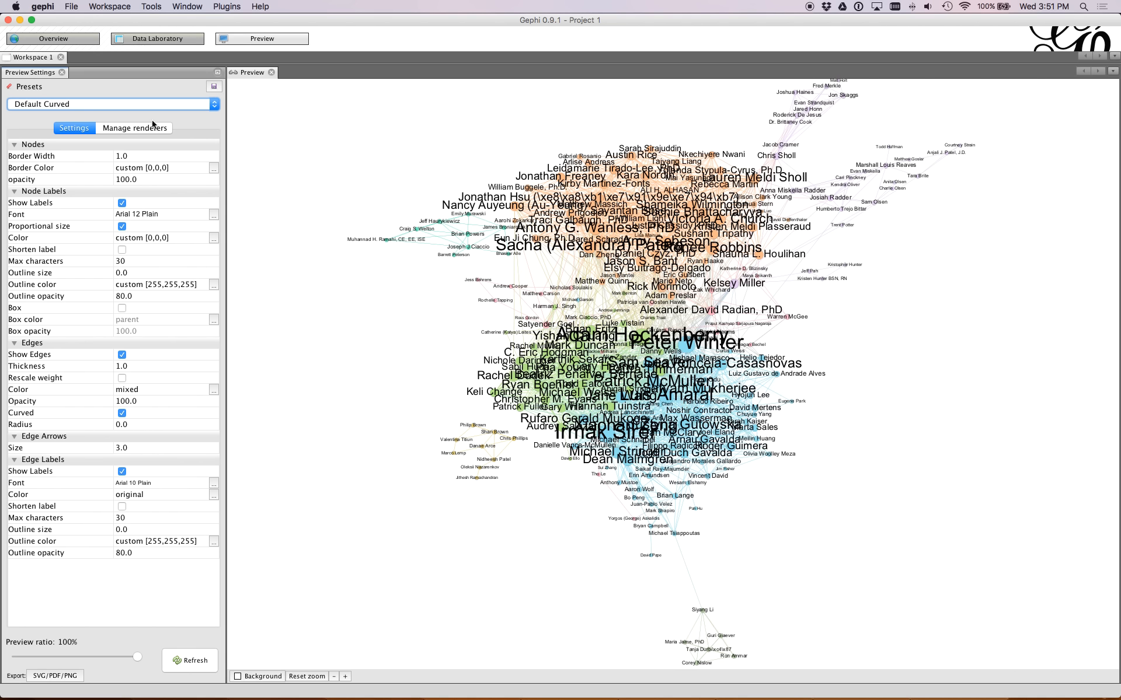
click(122, 204)
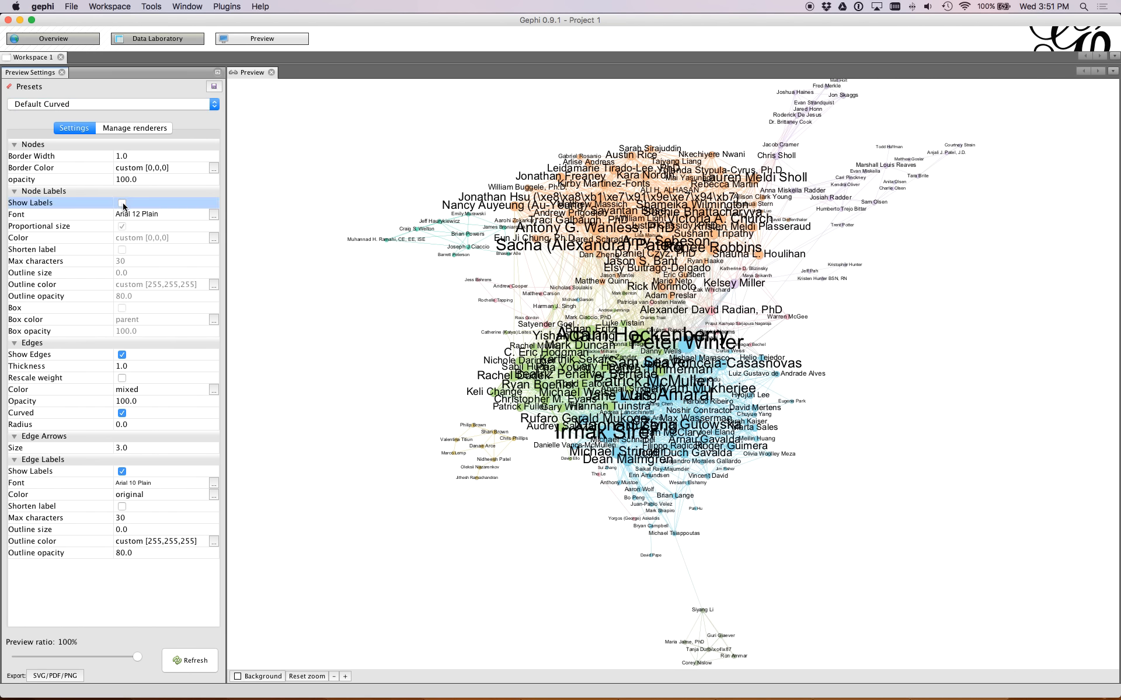
click(191, 663)
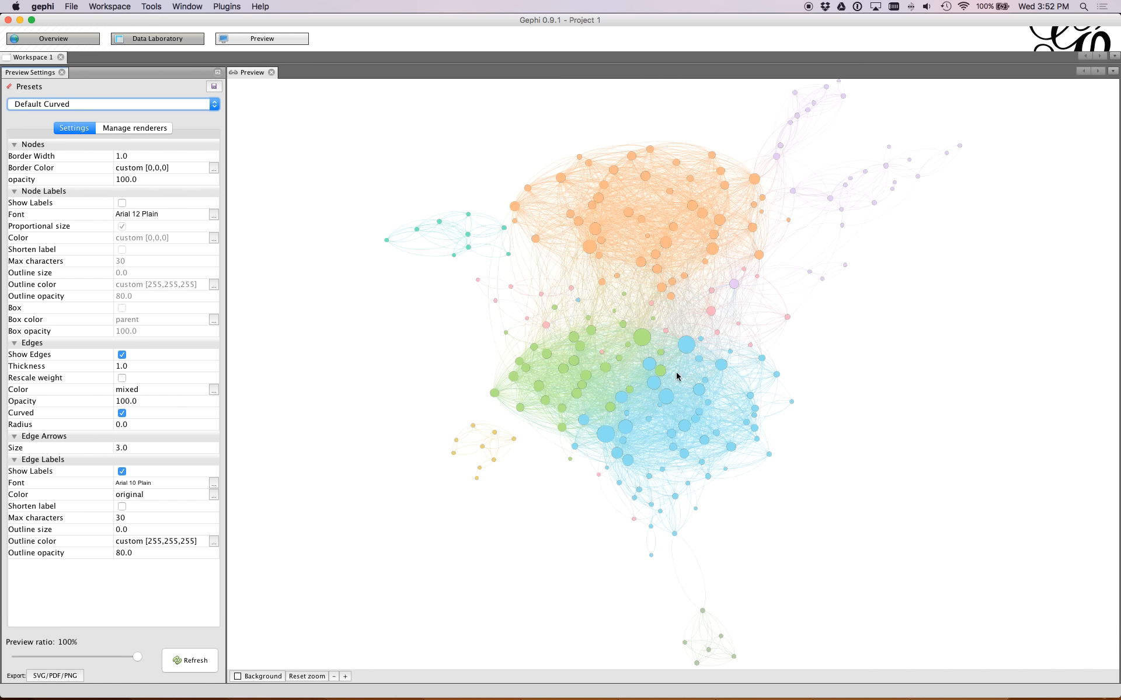
scroll(783, 261, up, 10)
scroll(640, 296, down, 5)
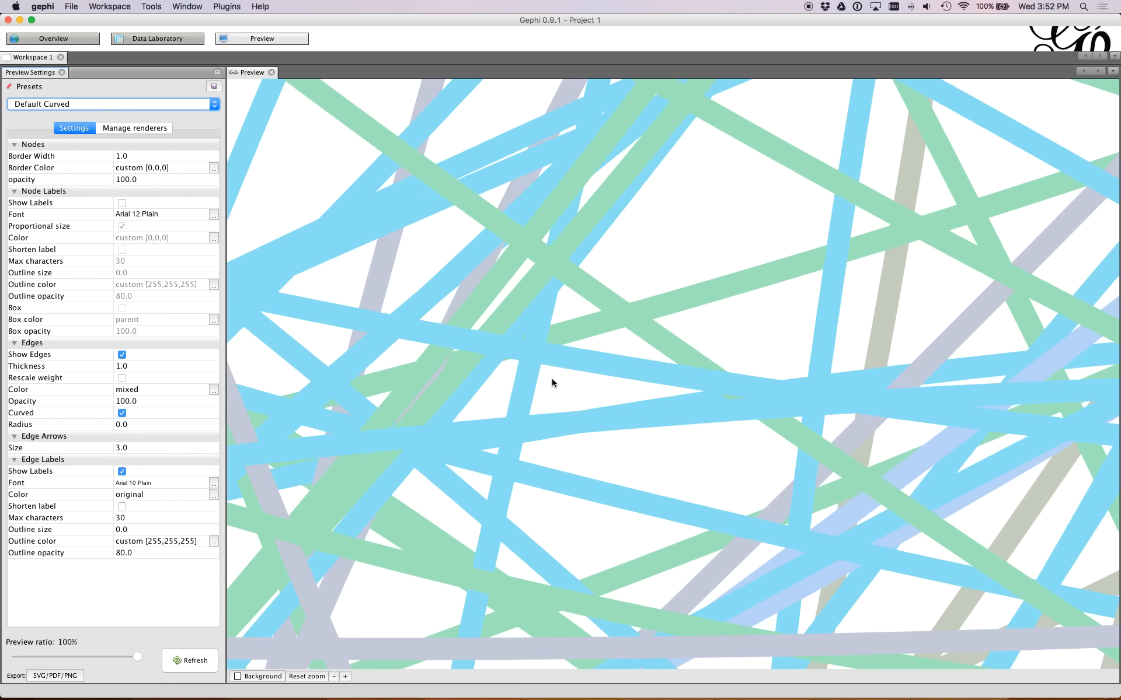
click(307, 677)
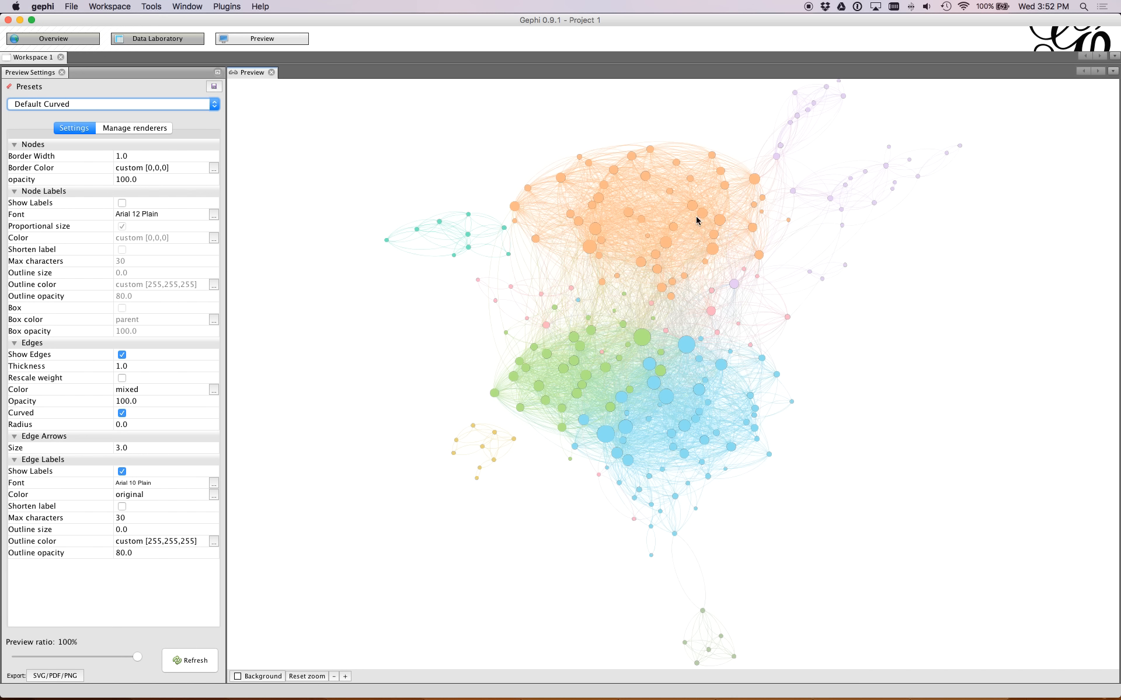
Export the preview to the Desktop folder as a PNG file named linkedin_network
click(67, 677)
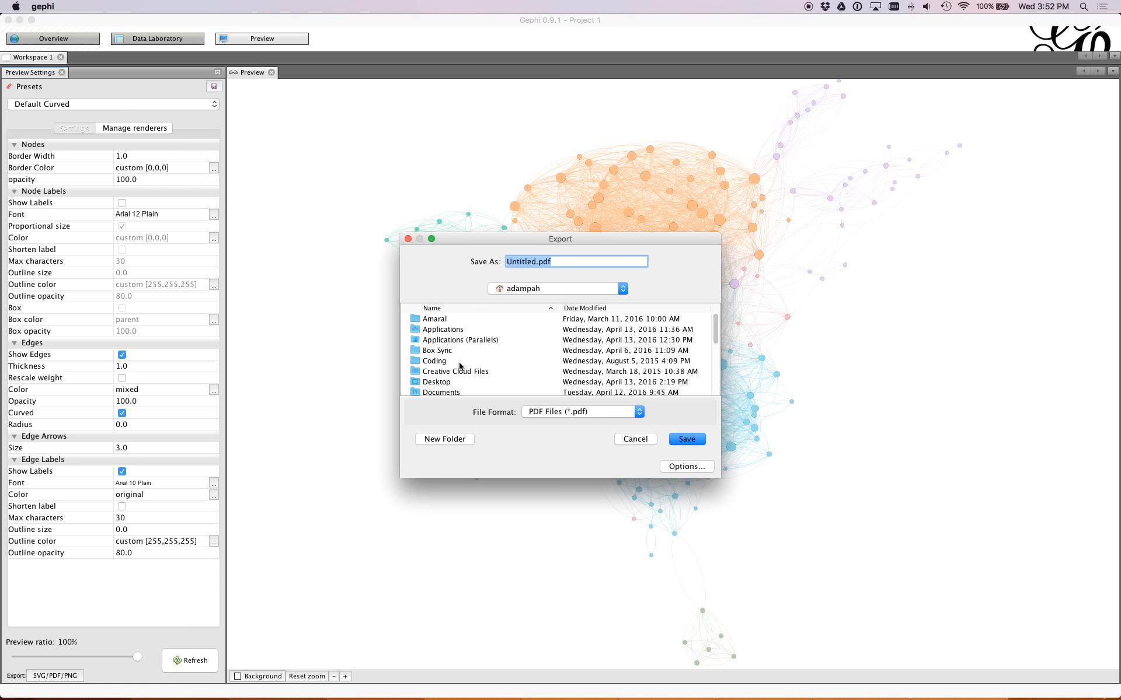
click(454, 384)
click(590, 412)
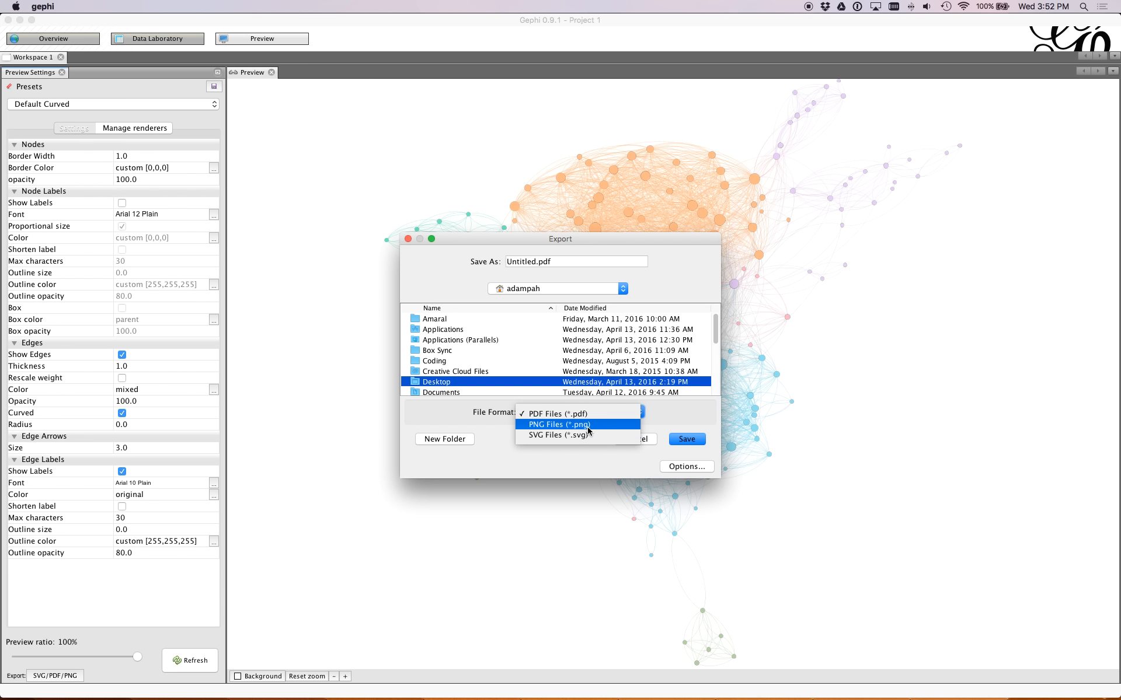
click(586, 425)
double_click(453, 382)
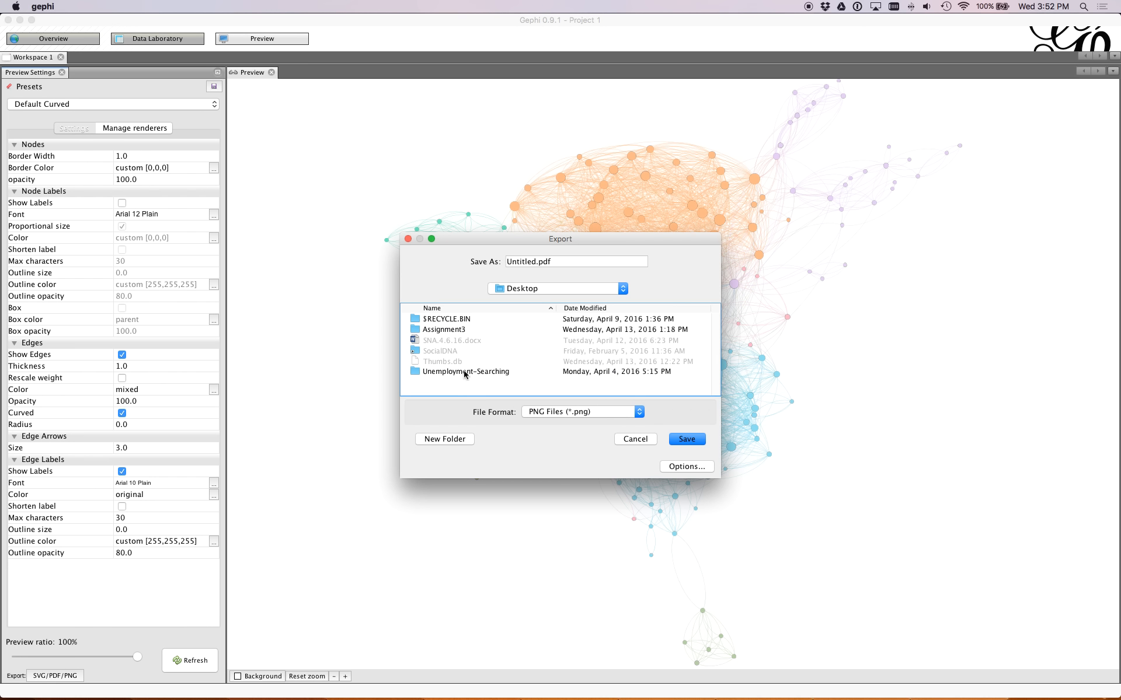
drag(532, 261, 498, 260)
double_click(533, 262)
key(BackSpace)
text(linkedin)
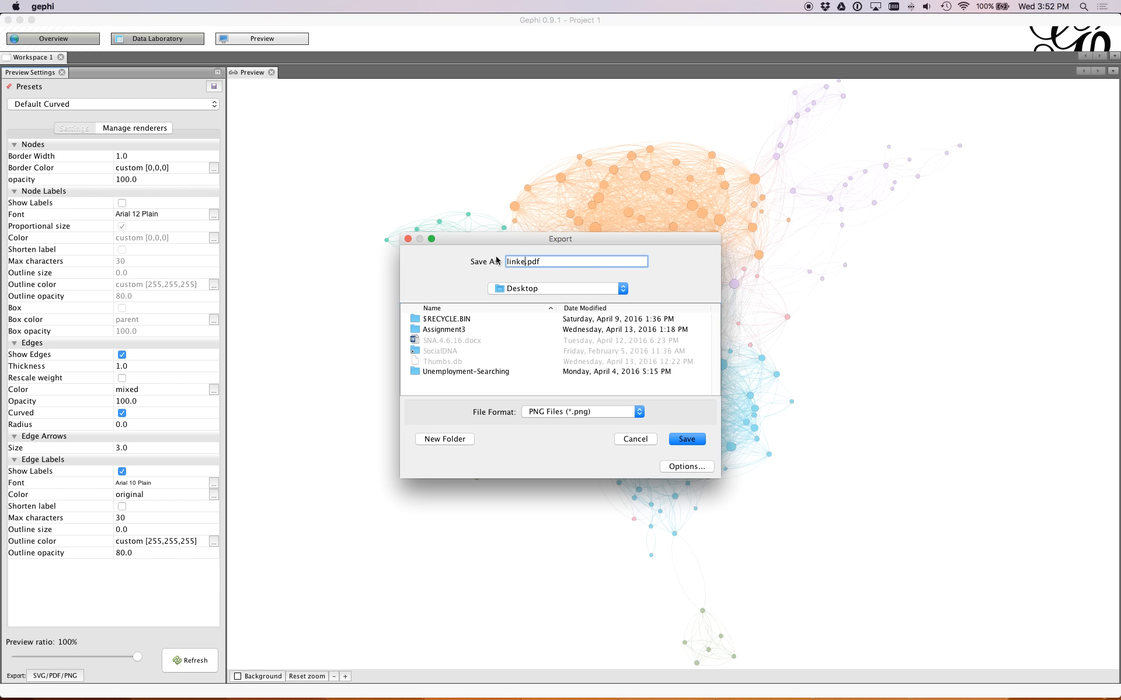
text(_network)
click(681, 441)
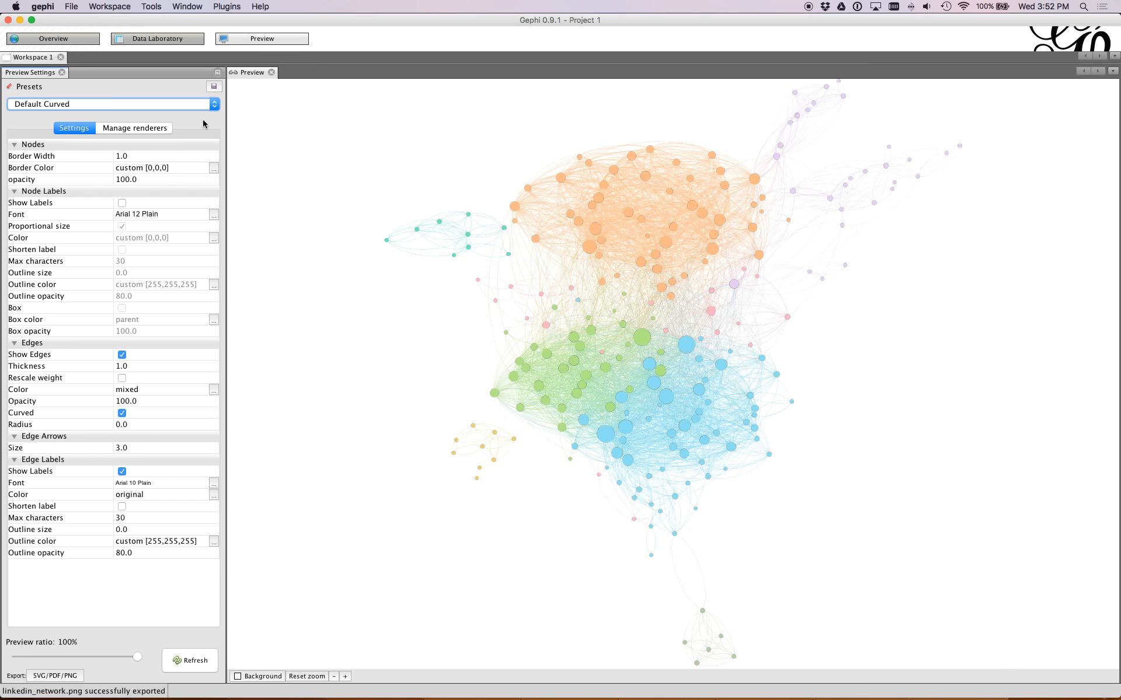
Minimize Gephi, view the exported linkedin_network.png from the desktop, quit the image viewer, and return to Gephi
click(20, 21)
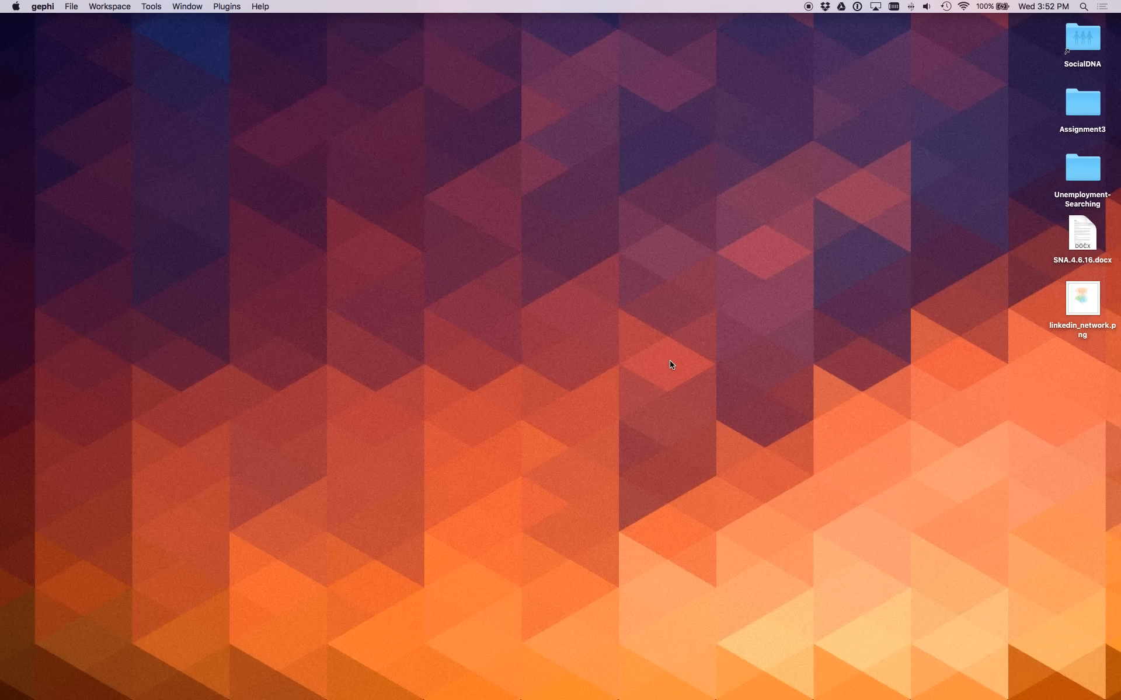
double_click(1083, 299)
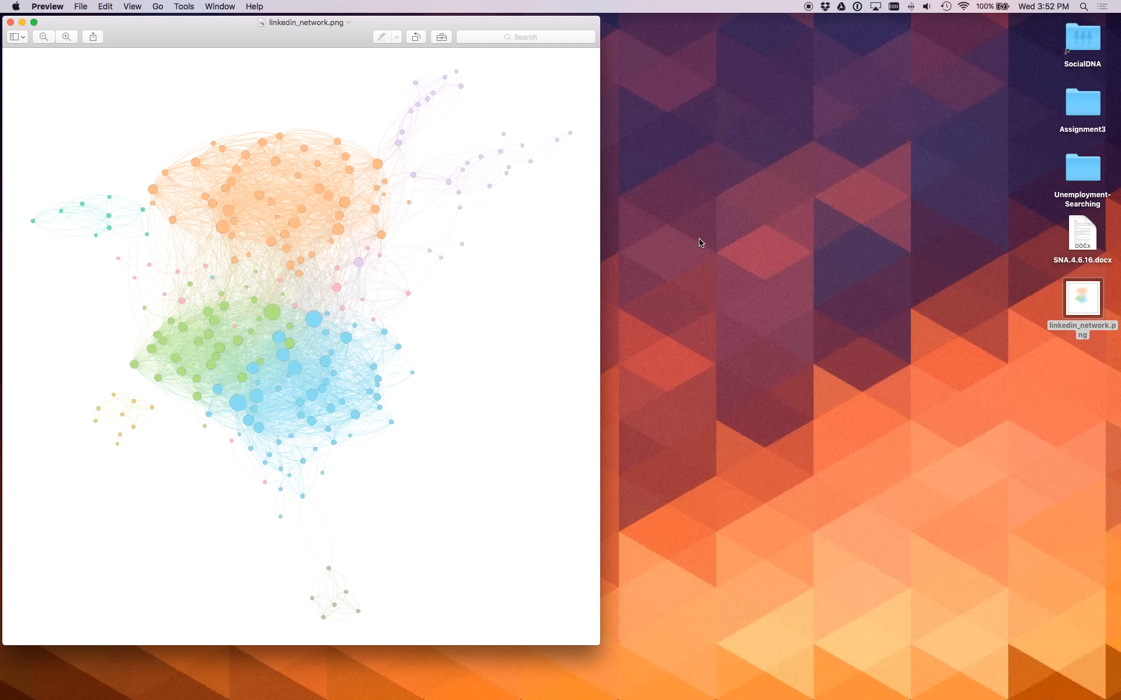
key(super+q)
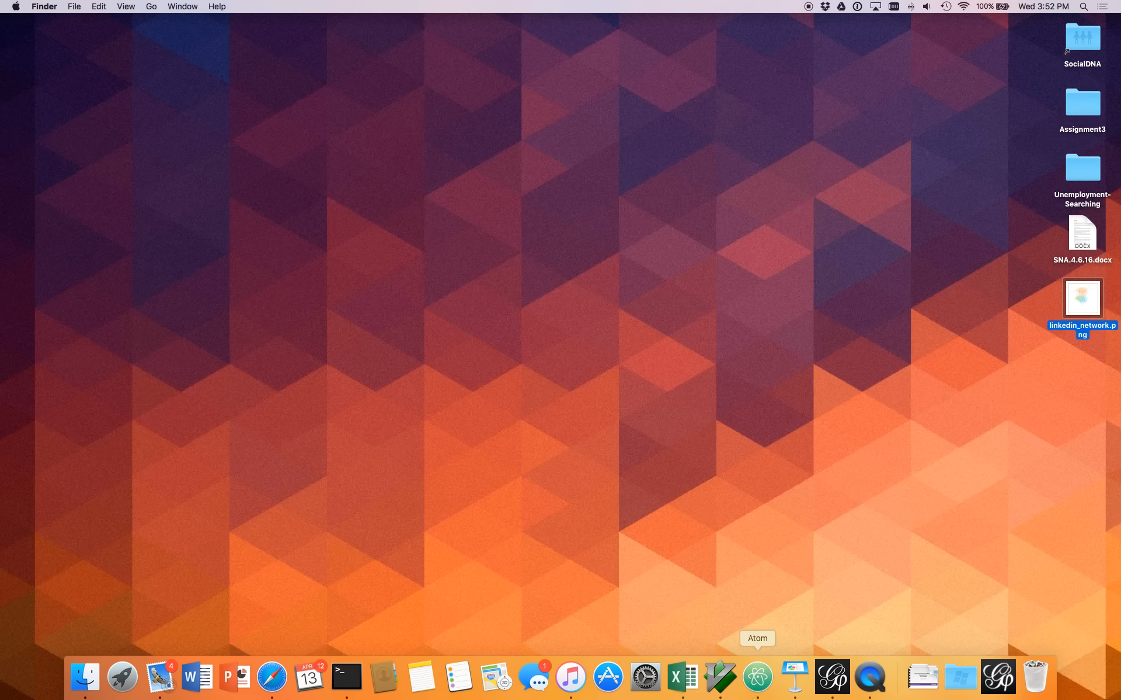
click(833, 677)
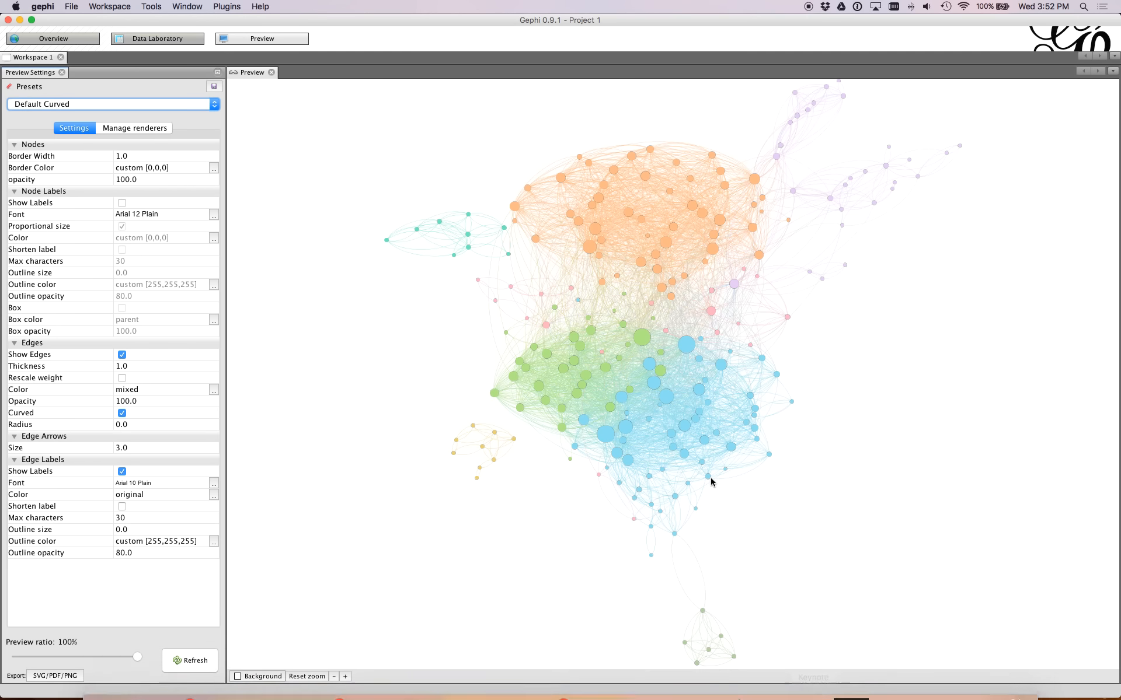
key(ctrl+Up)
click(604, 420)
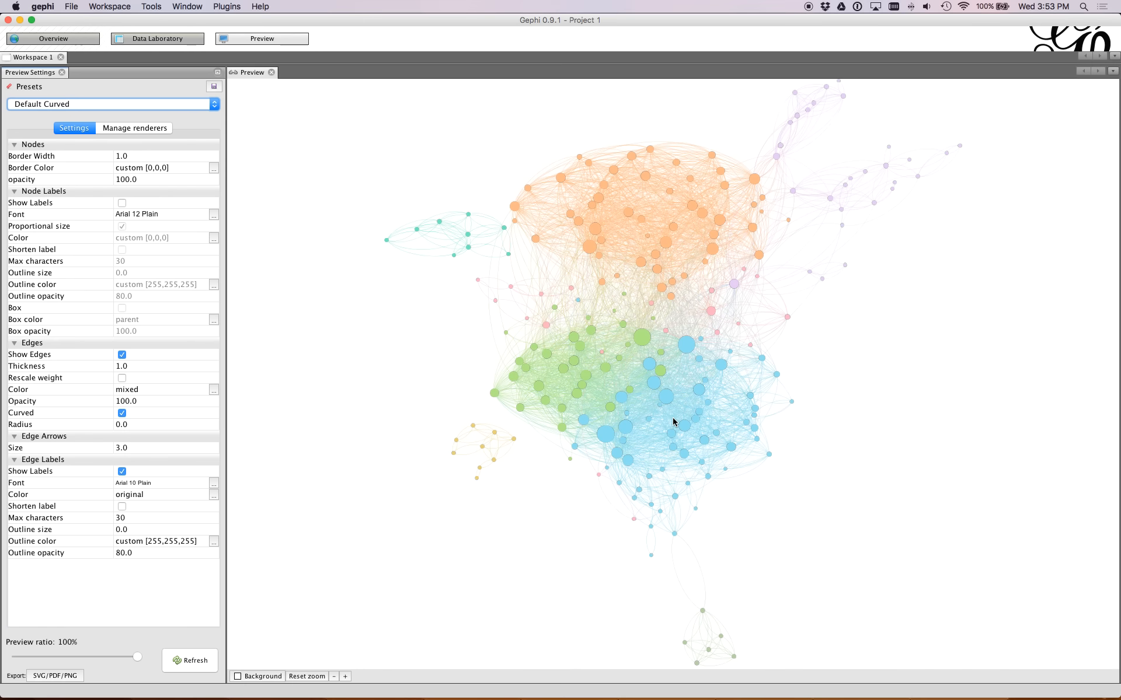
Return to the Overview workspace and save the project in the Desktop folder as linkedin_network
click(92, 39)
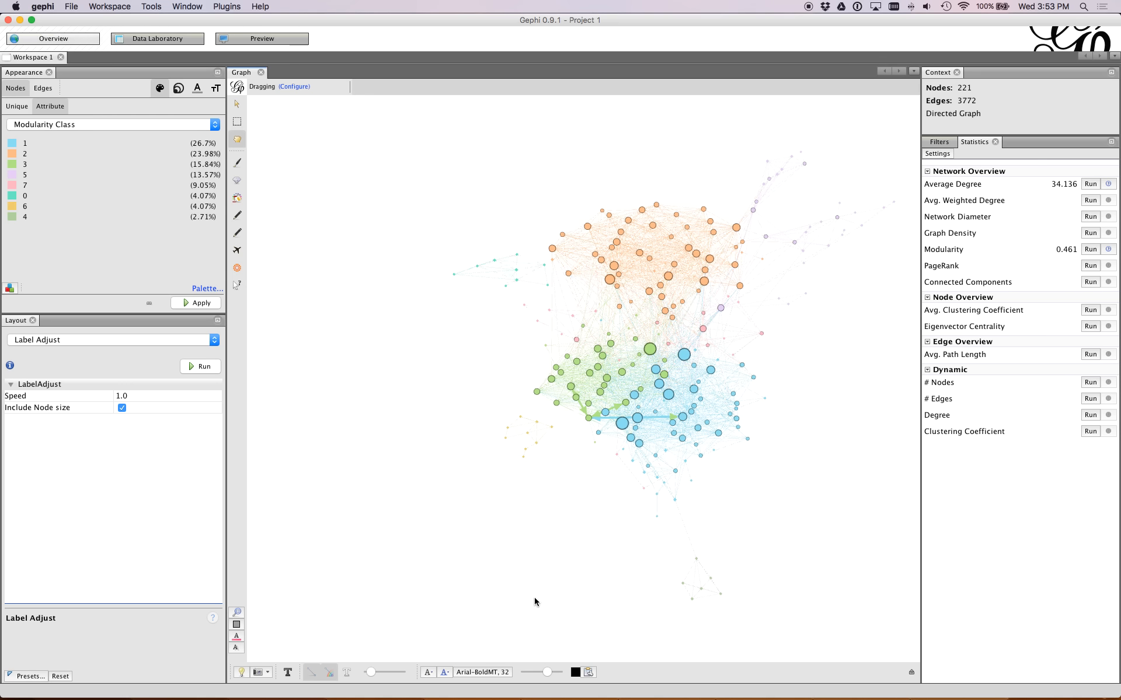
click(71, 7)
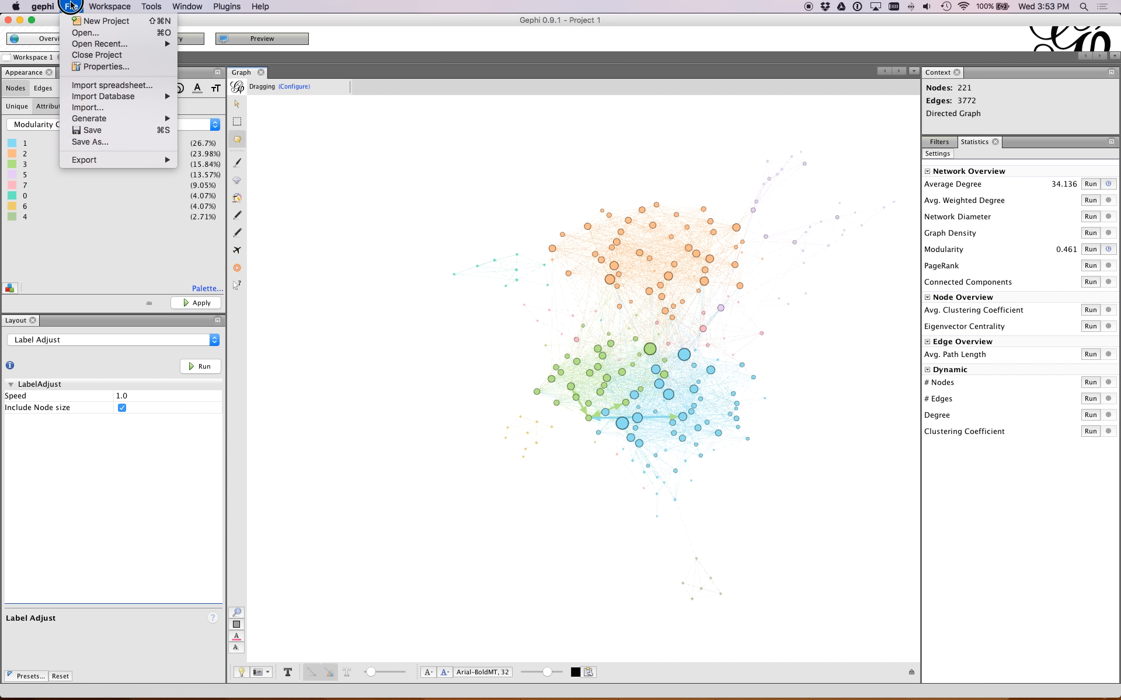
click(113, 135)
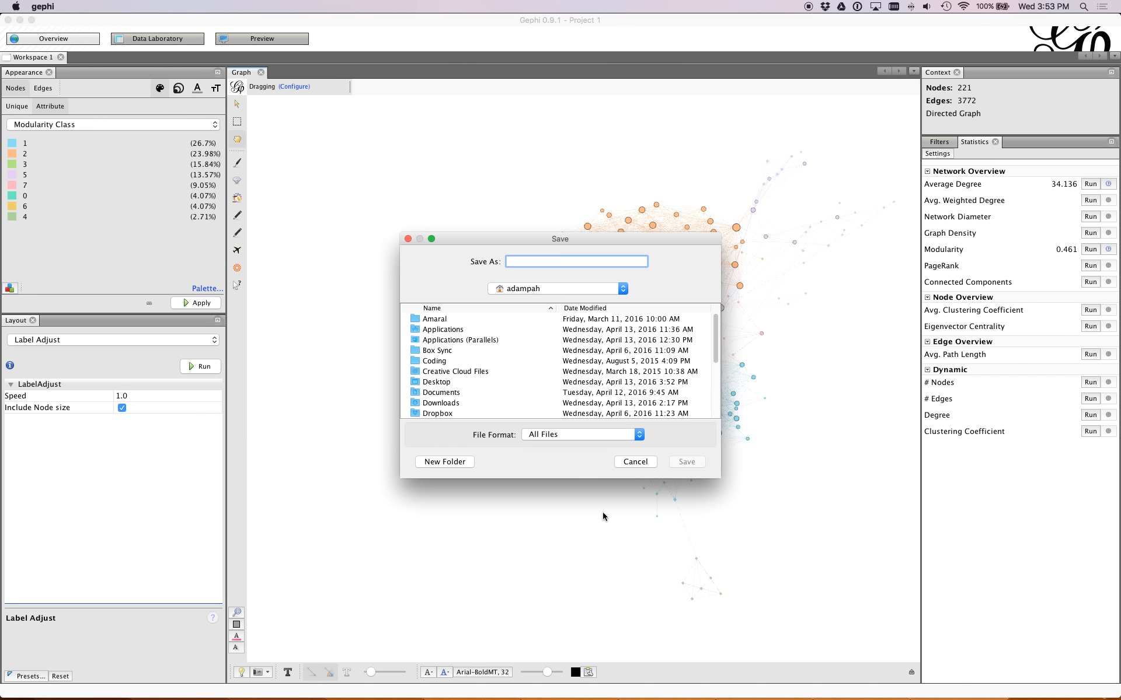
double_click(438, 381)
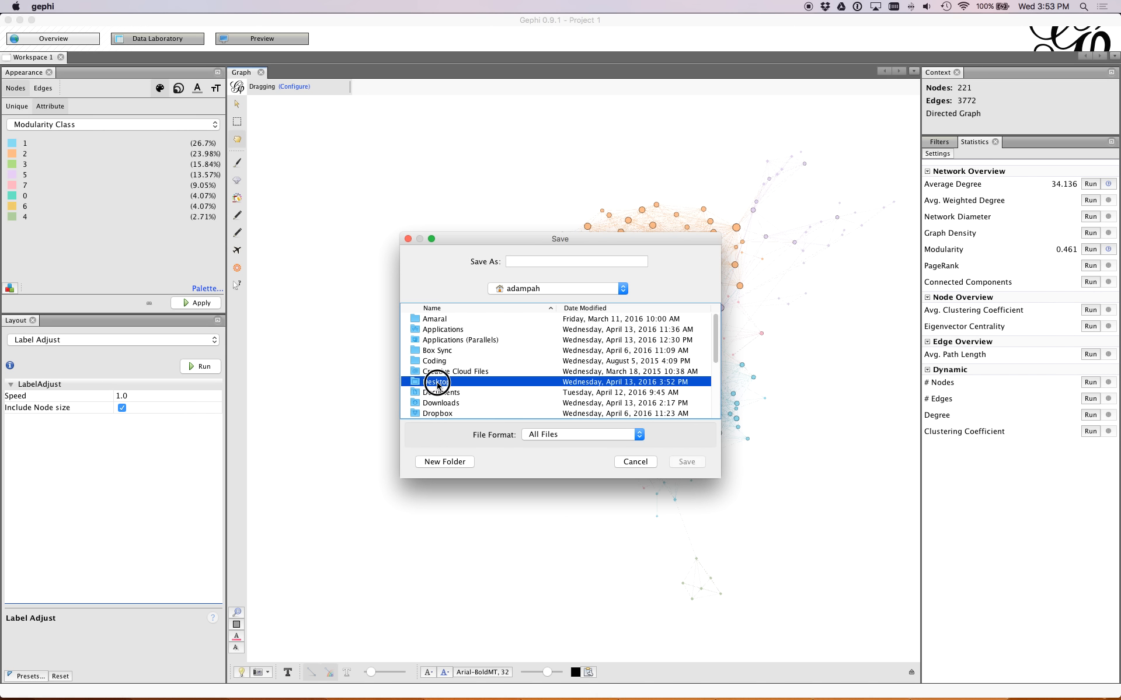
click(561, 260)
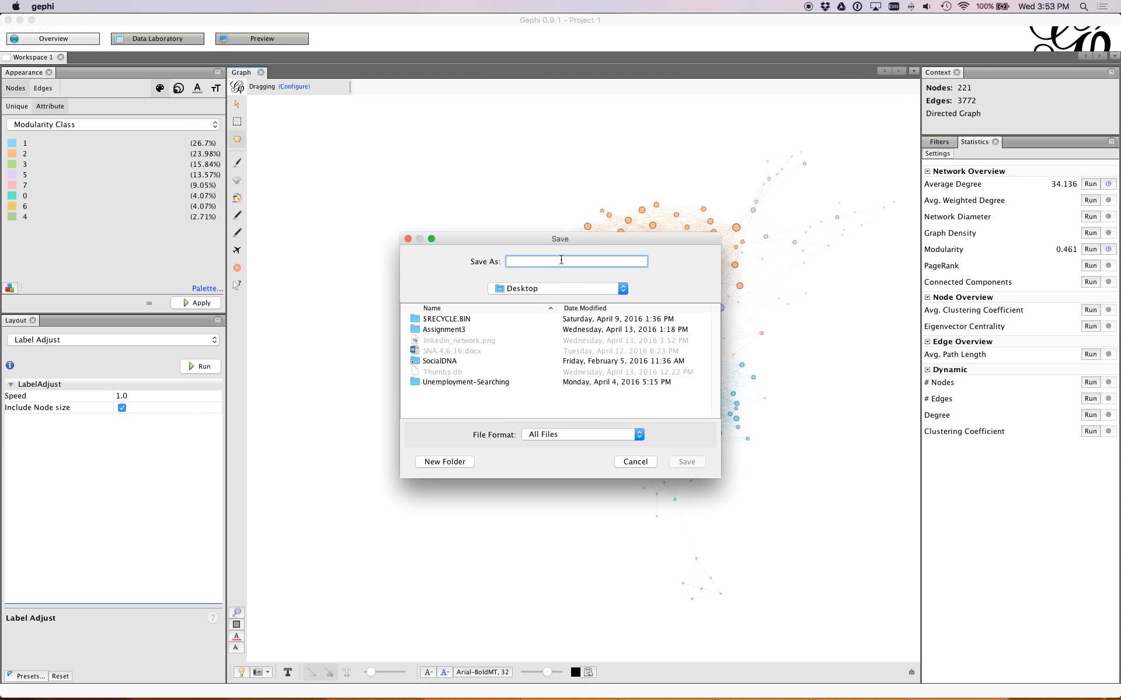
text(linkedin_network)
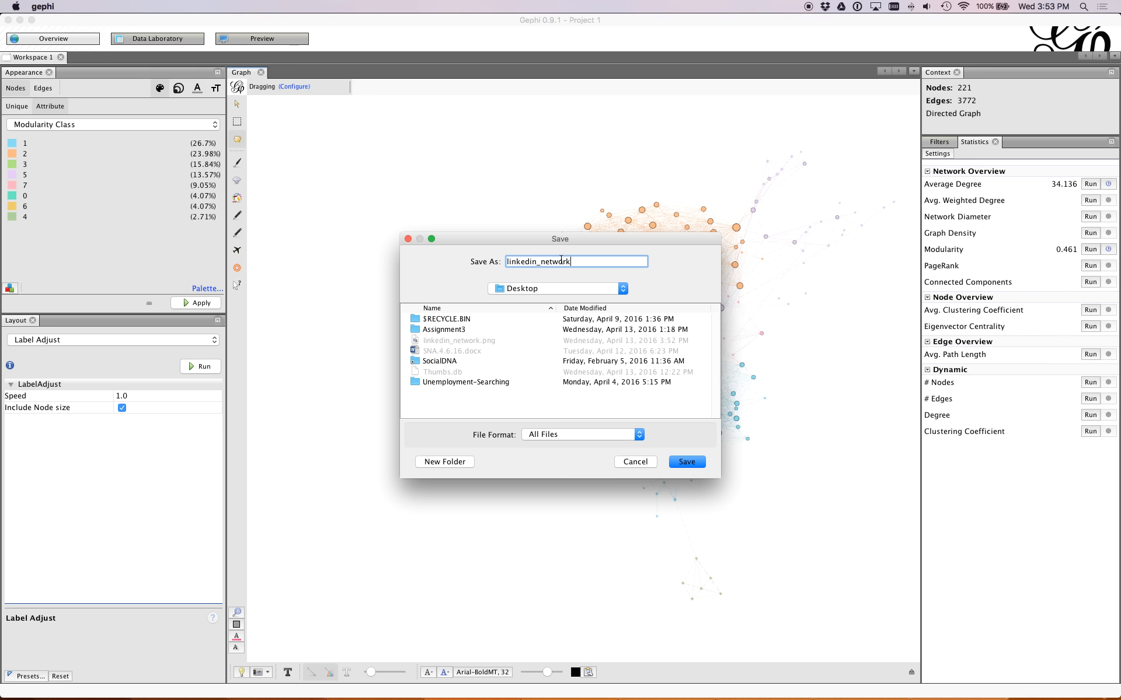
click(694, 465)
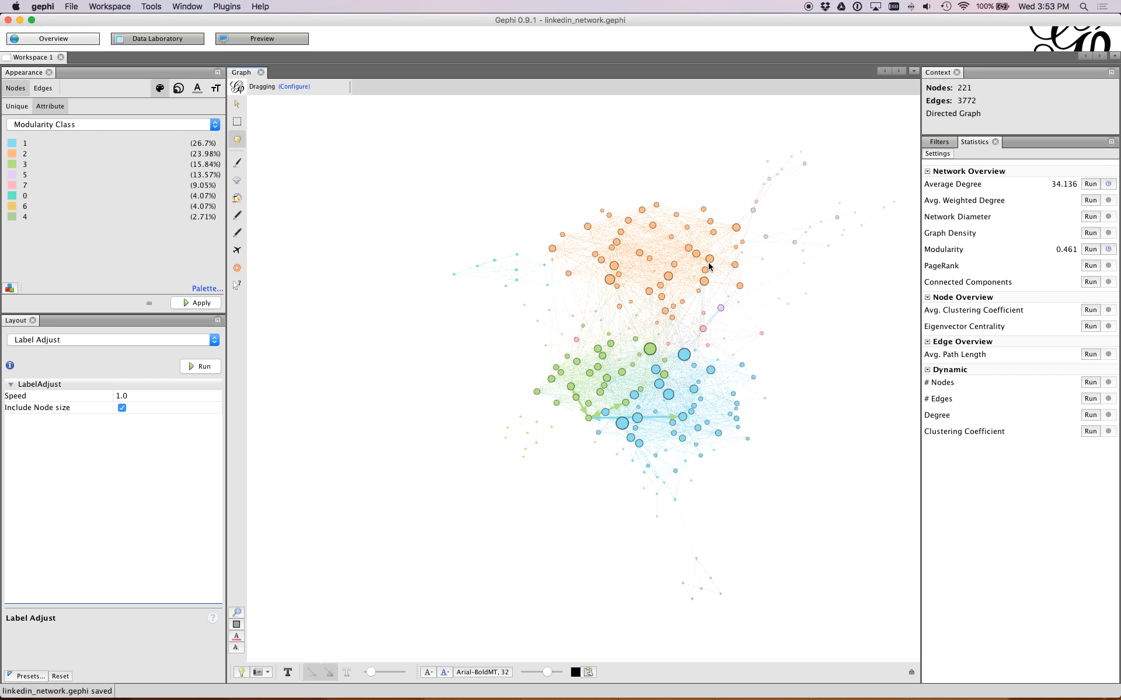
Close Gephi with the project changes saved, and locate the linkedin_network.gephi file on the desktop
click(8, 20)
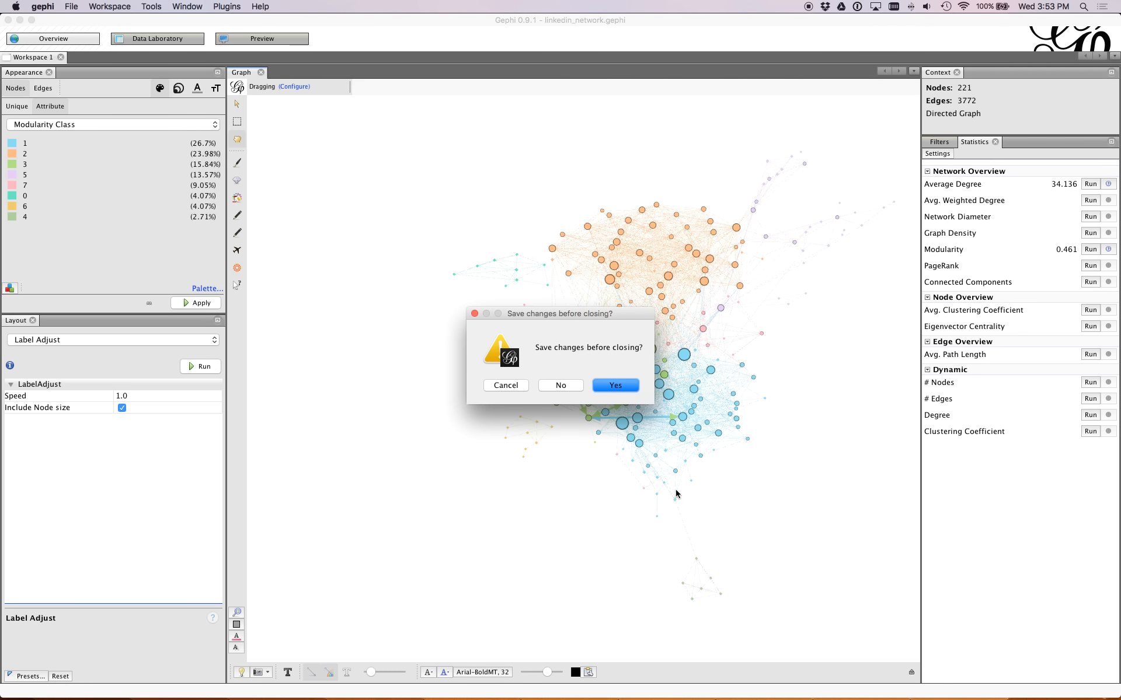
click(612, 387)
click(1012, 421)
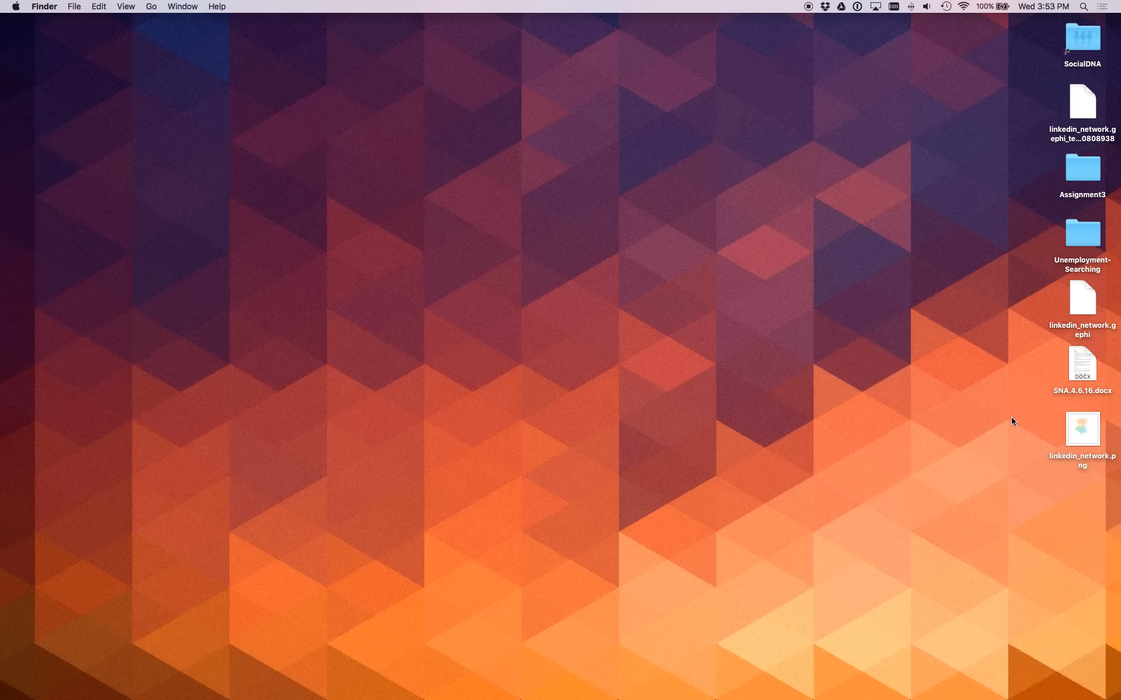
click(1073, 332)
click(952, 232)
Search the computer for gephi and relaunch Gephi
key(super+space)
text(gephi)
key(Return)
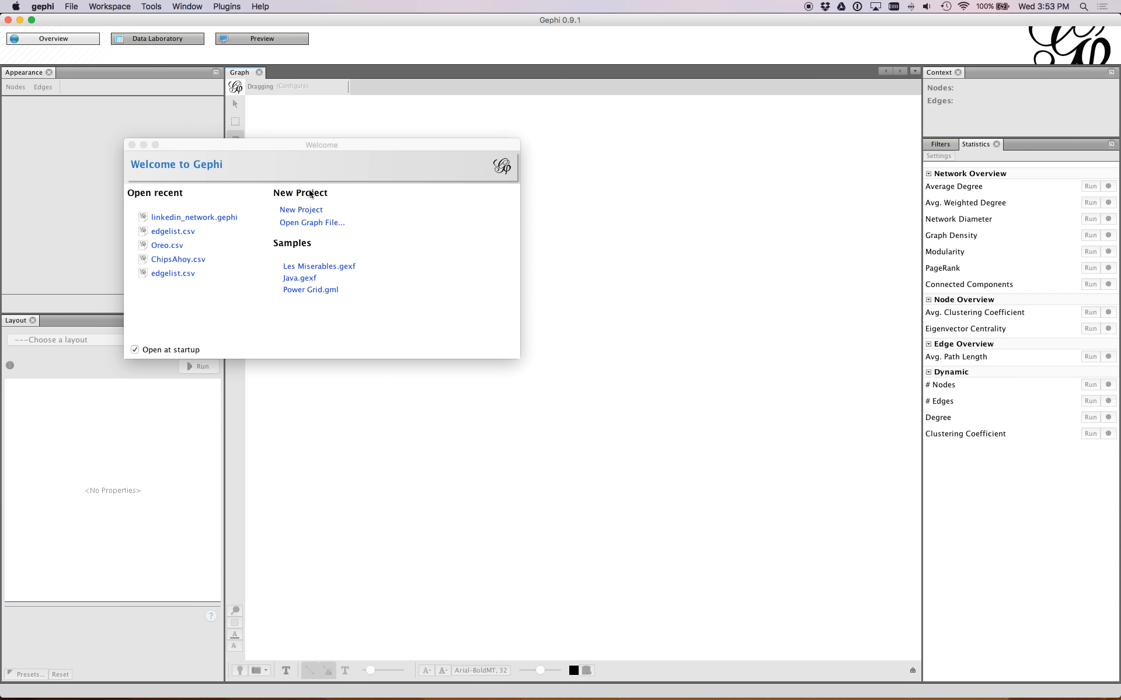
Open linkedin_network.gephi from the Desktop folder and close the Welcome window
click(69, 7)
click(95, 36)
click(562, 256)
click(578, 253)
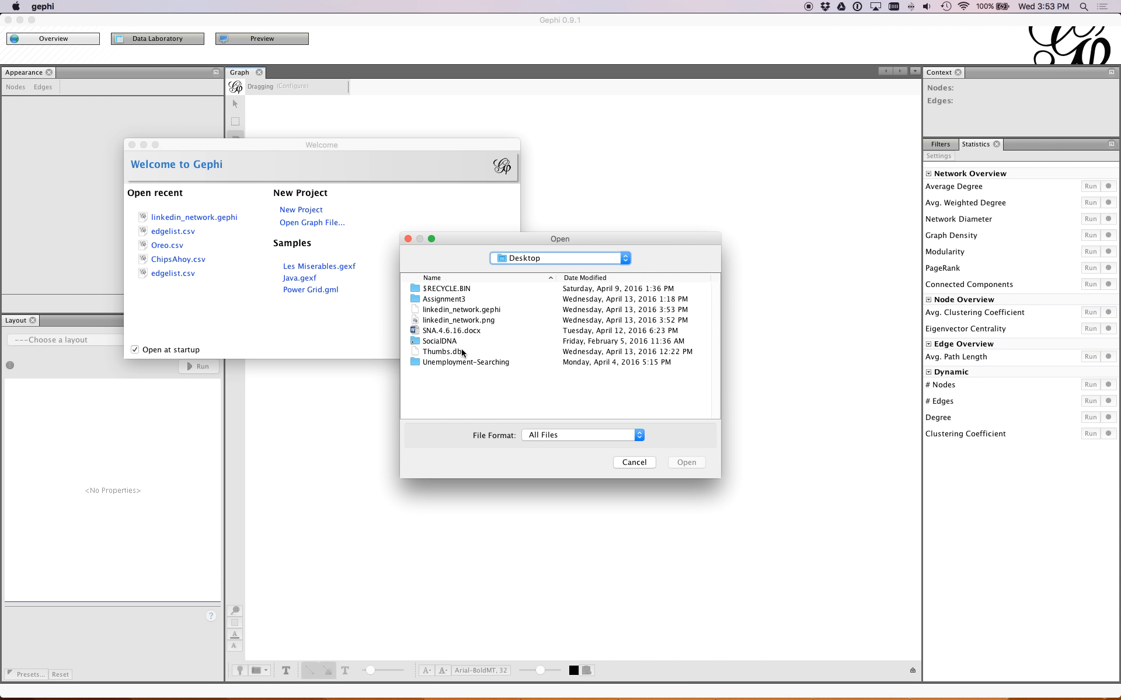
click(459, 311)
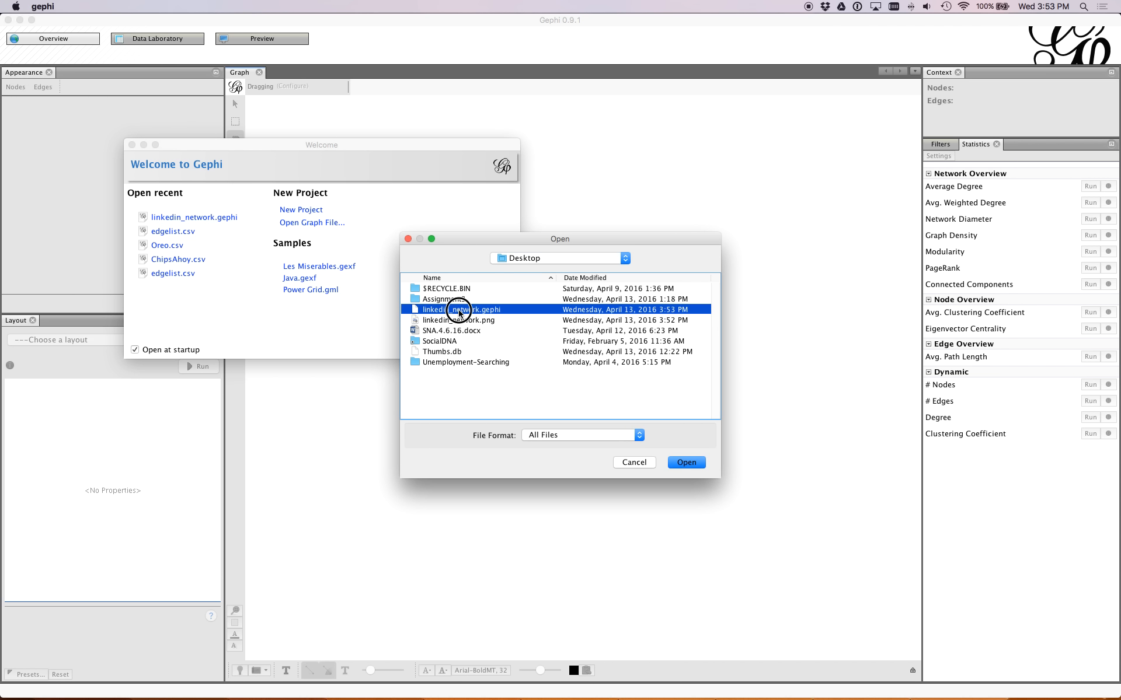
double_click(459, 311)
click(132, 145)
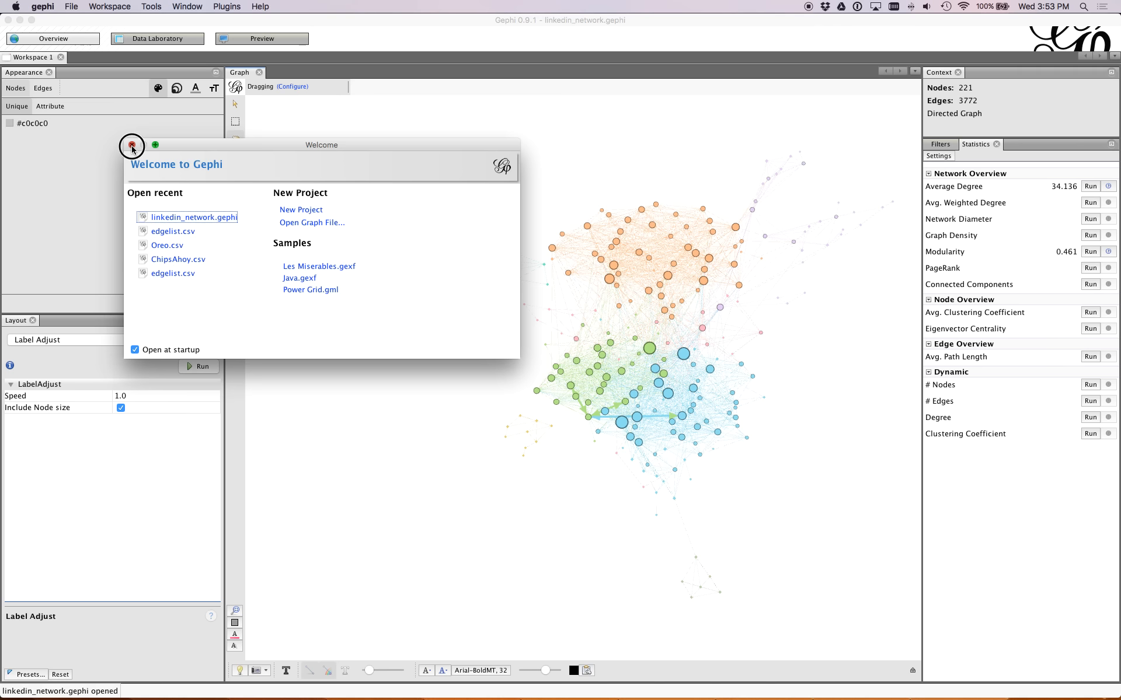